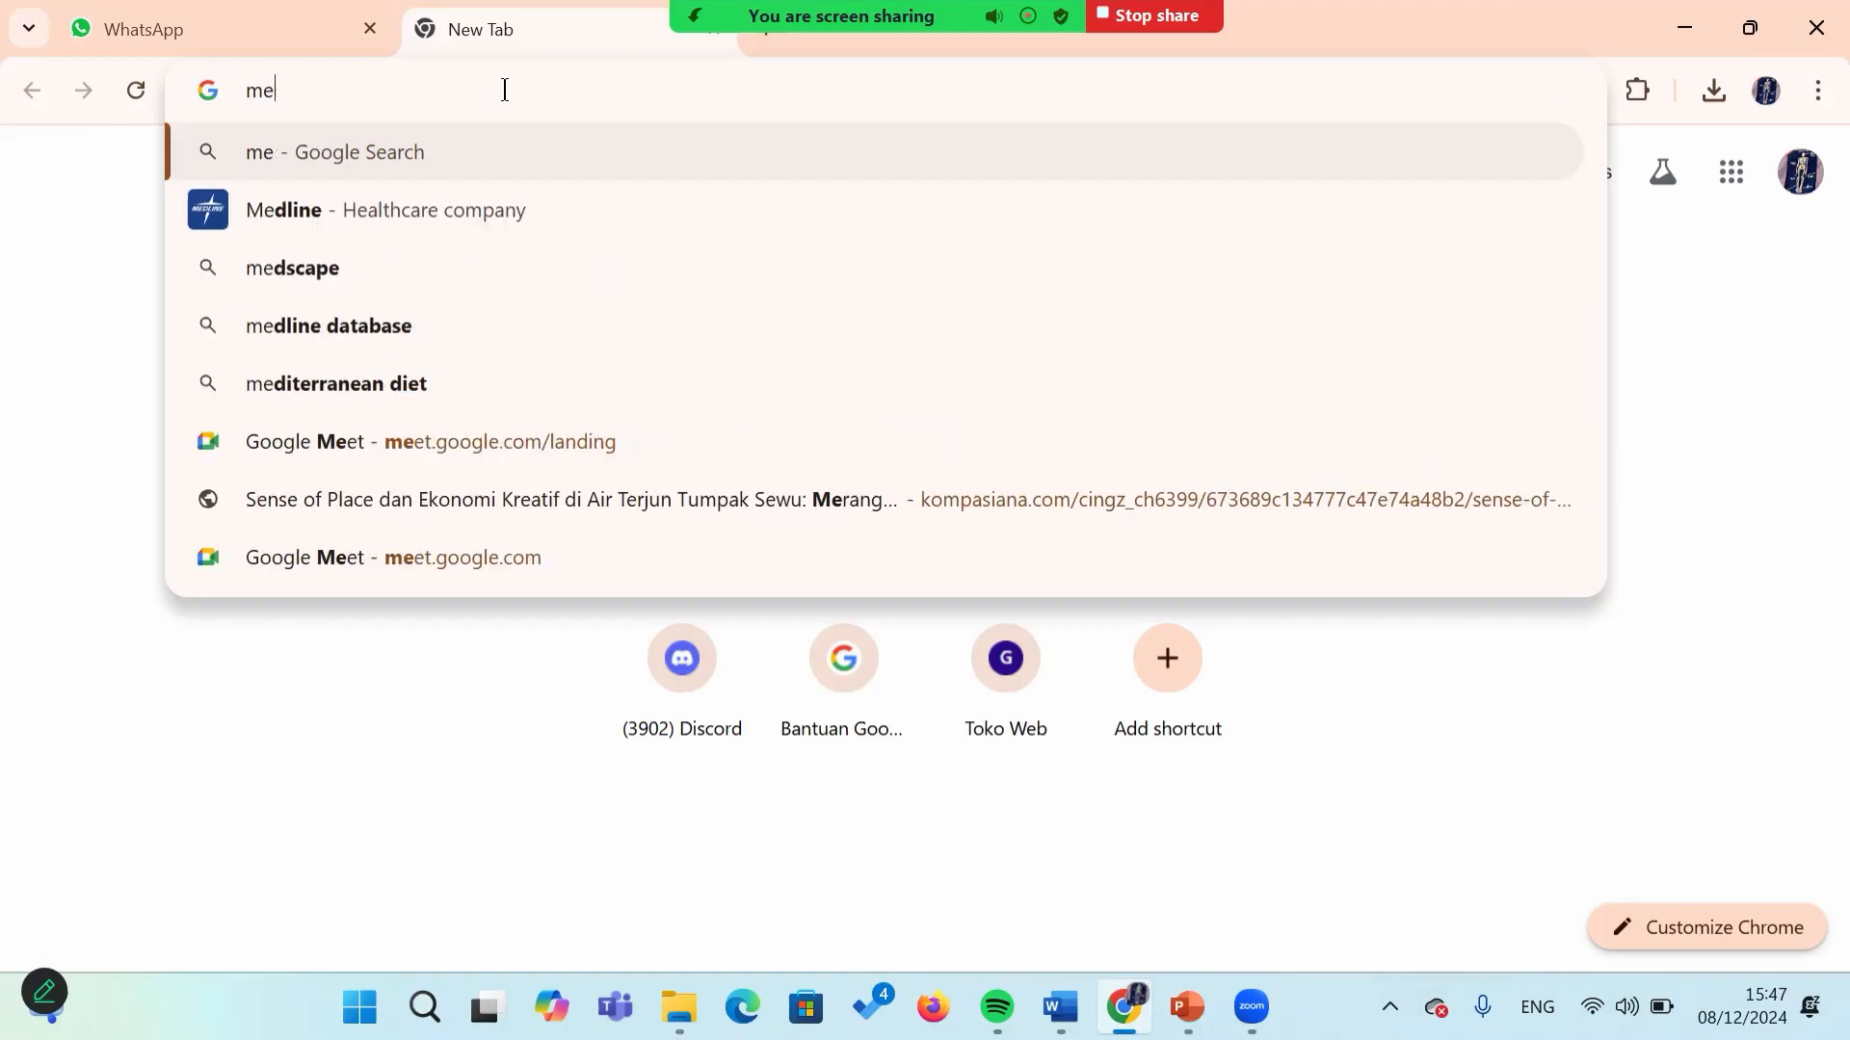
Step: Search Google for "mendeley"
text(y)
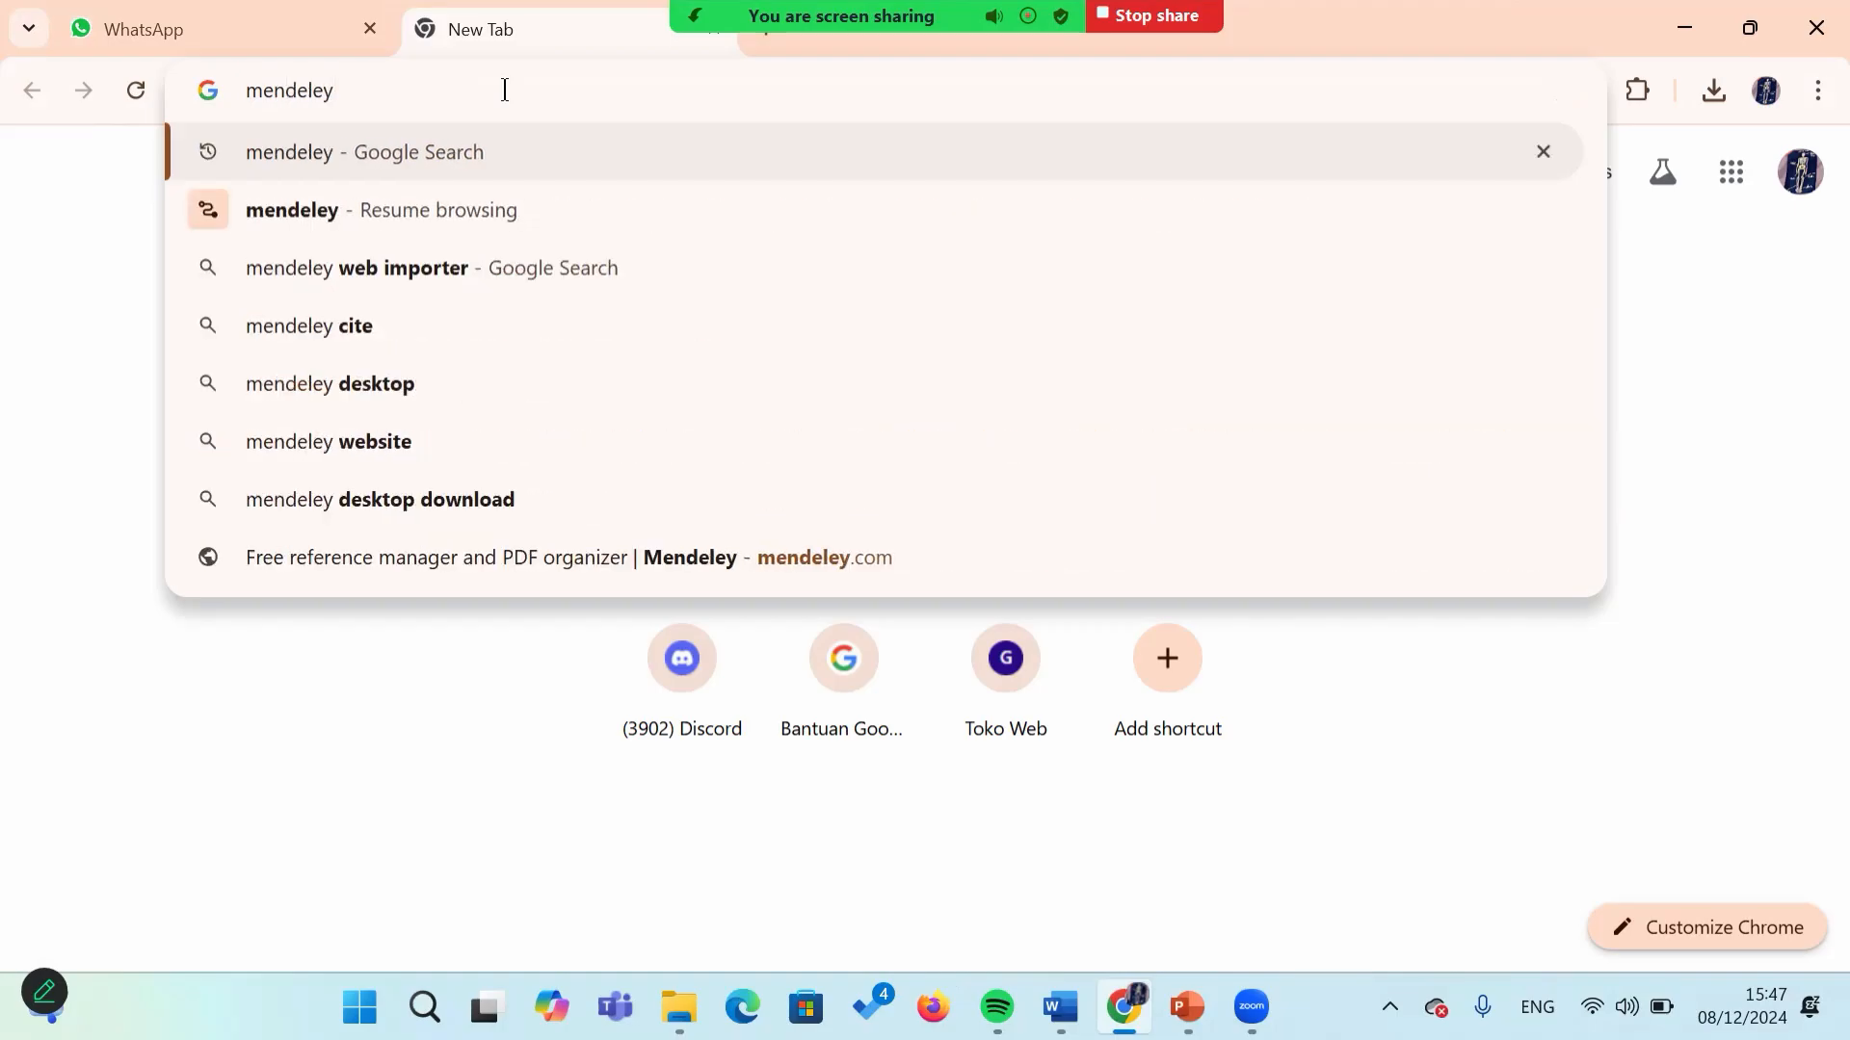
key(Return)
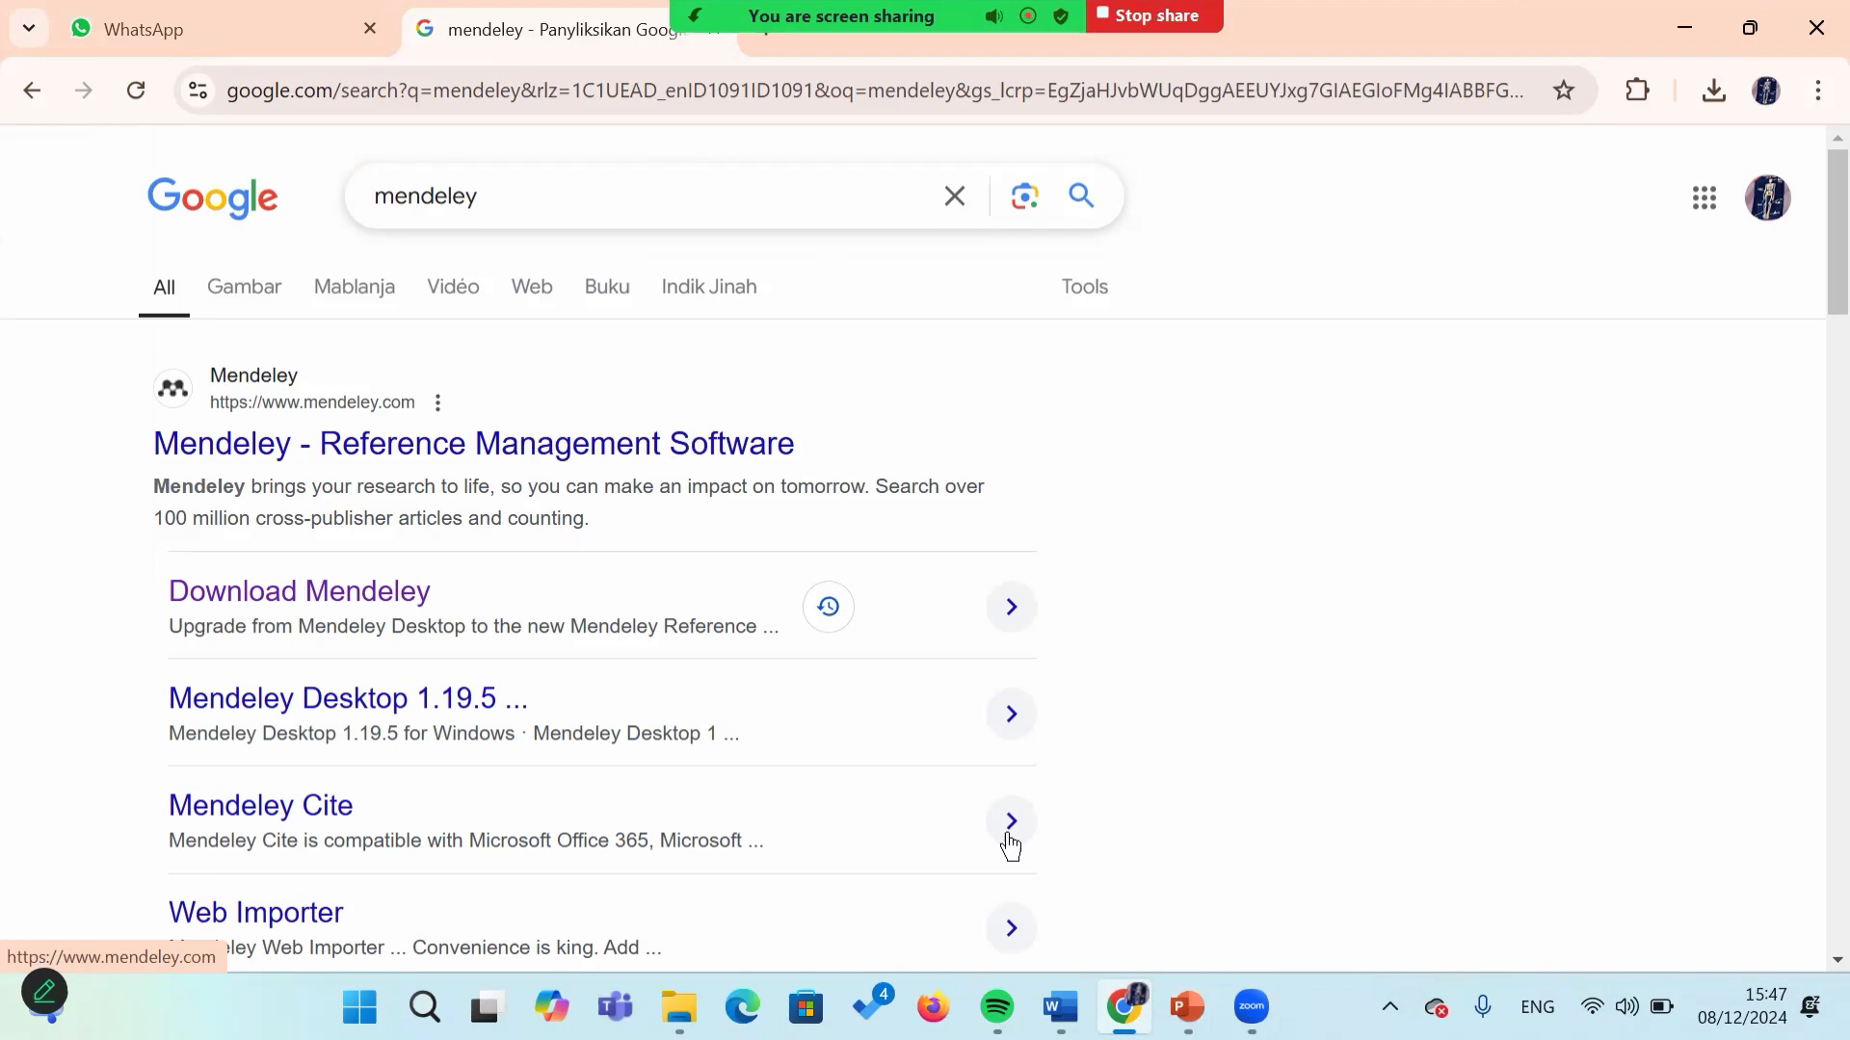
Step: Find Mendeley Reference Manager through the Windows search and launch it
click(424, 1007)
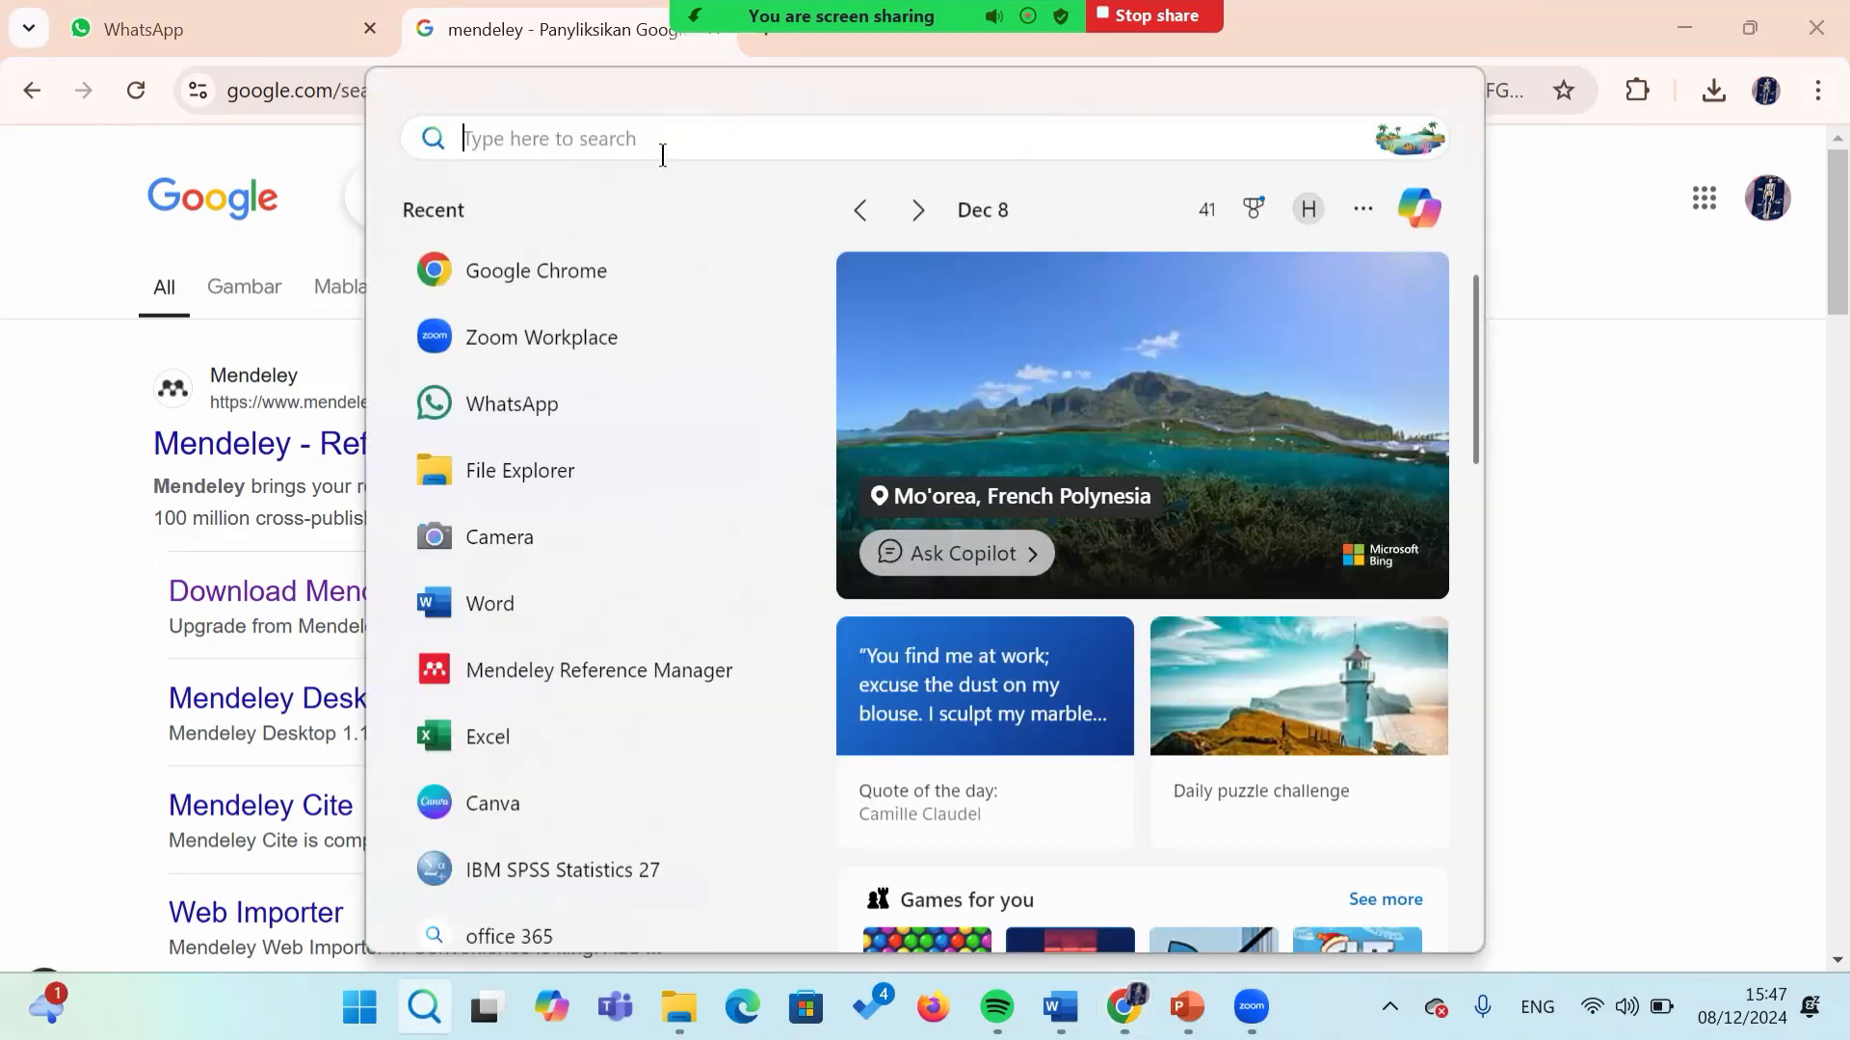
text(co)
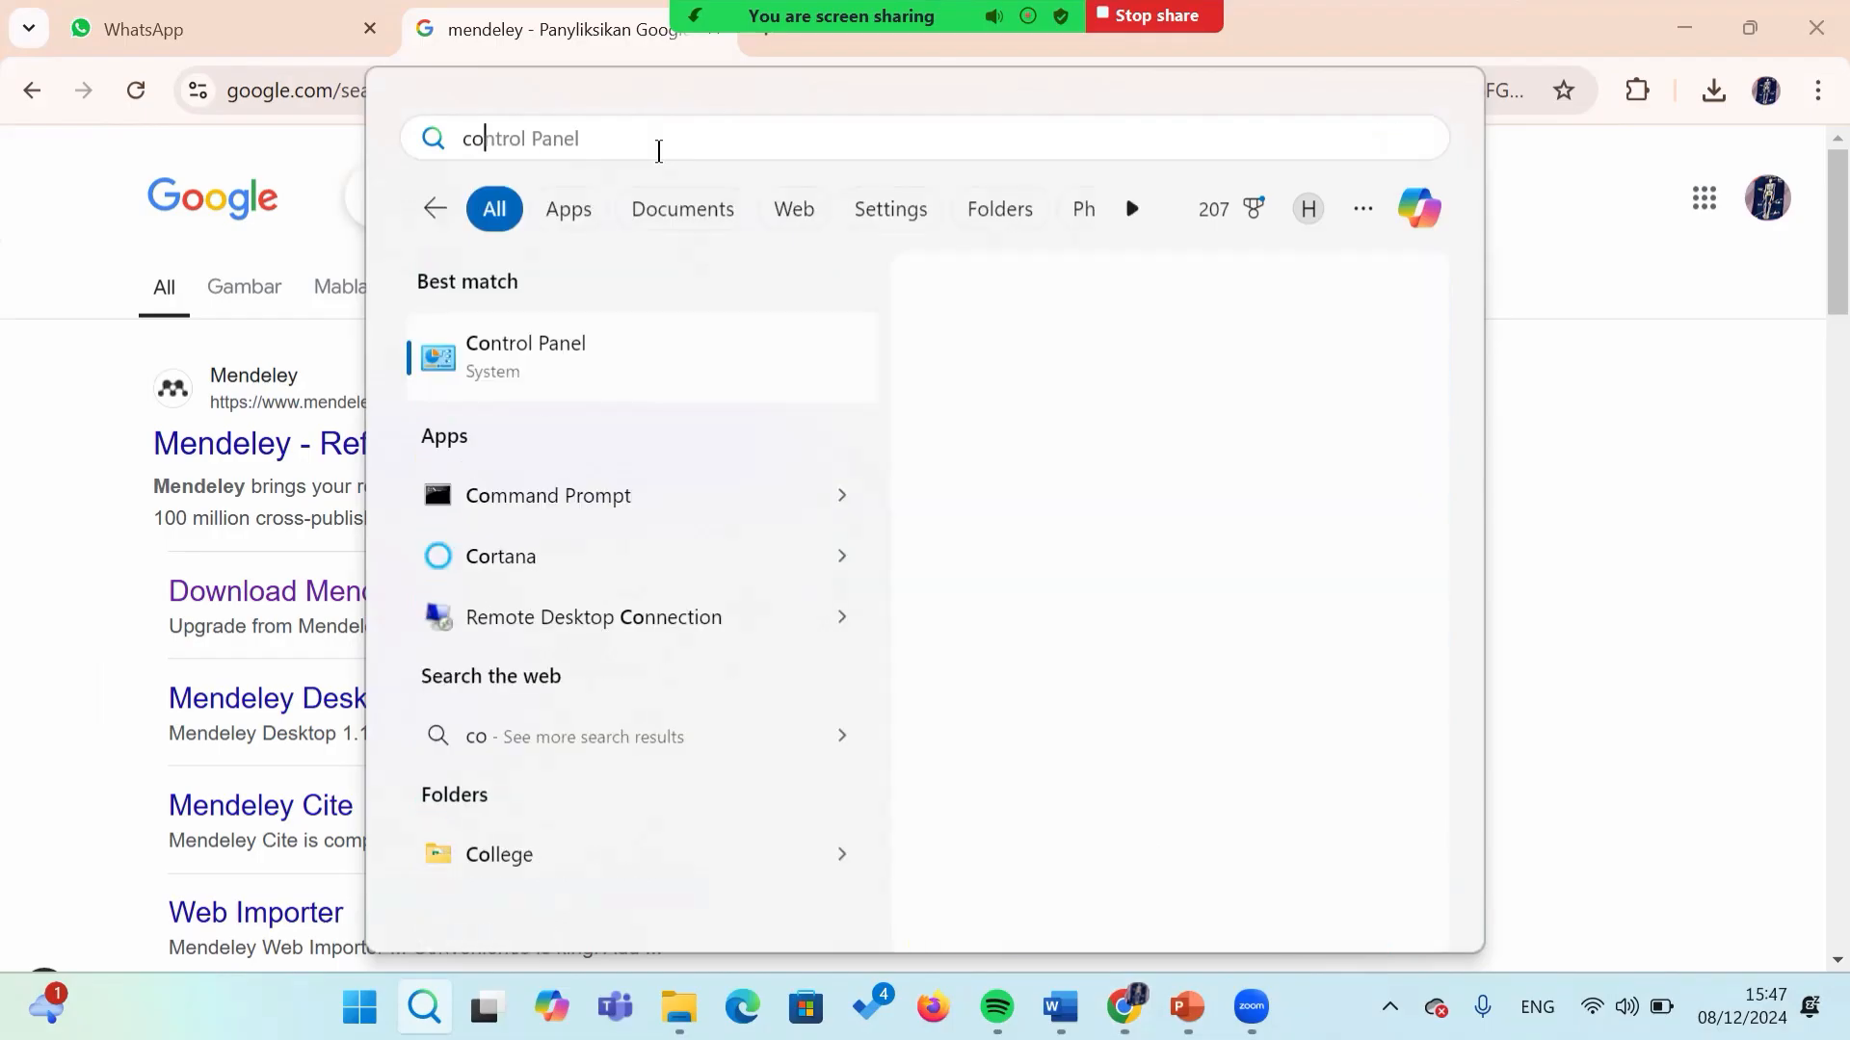
key(BackSpace)
key(BackSpace)
text(men)
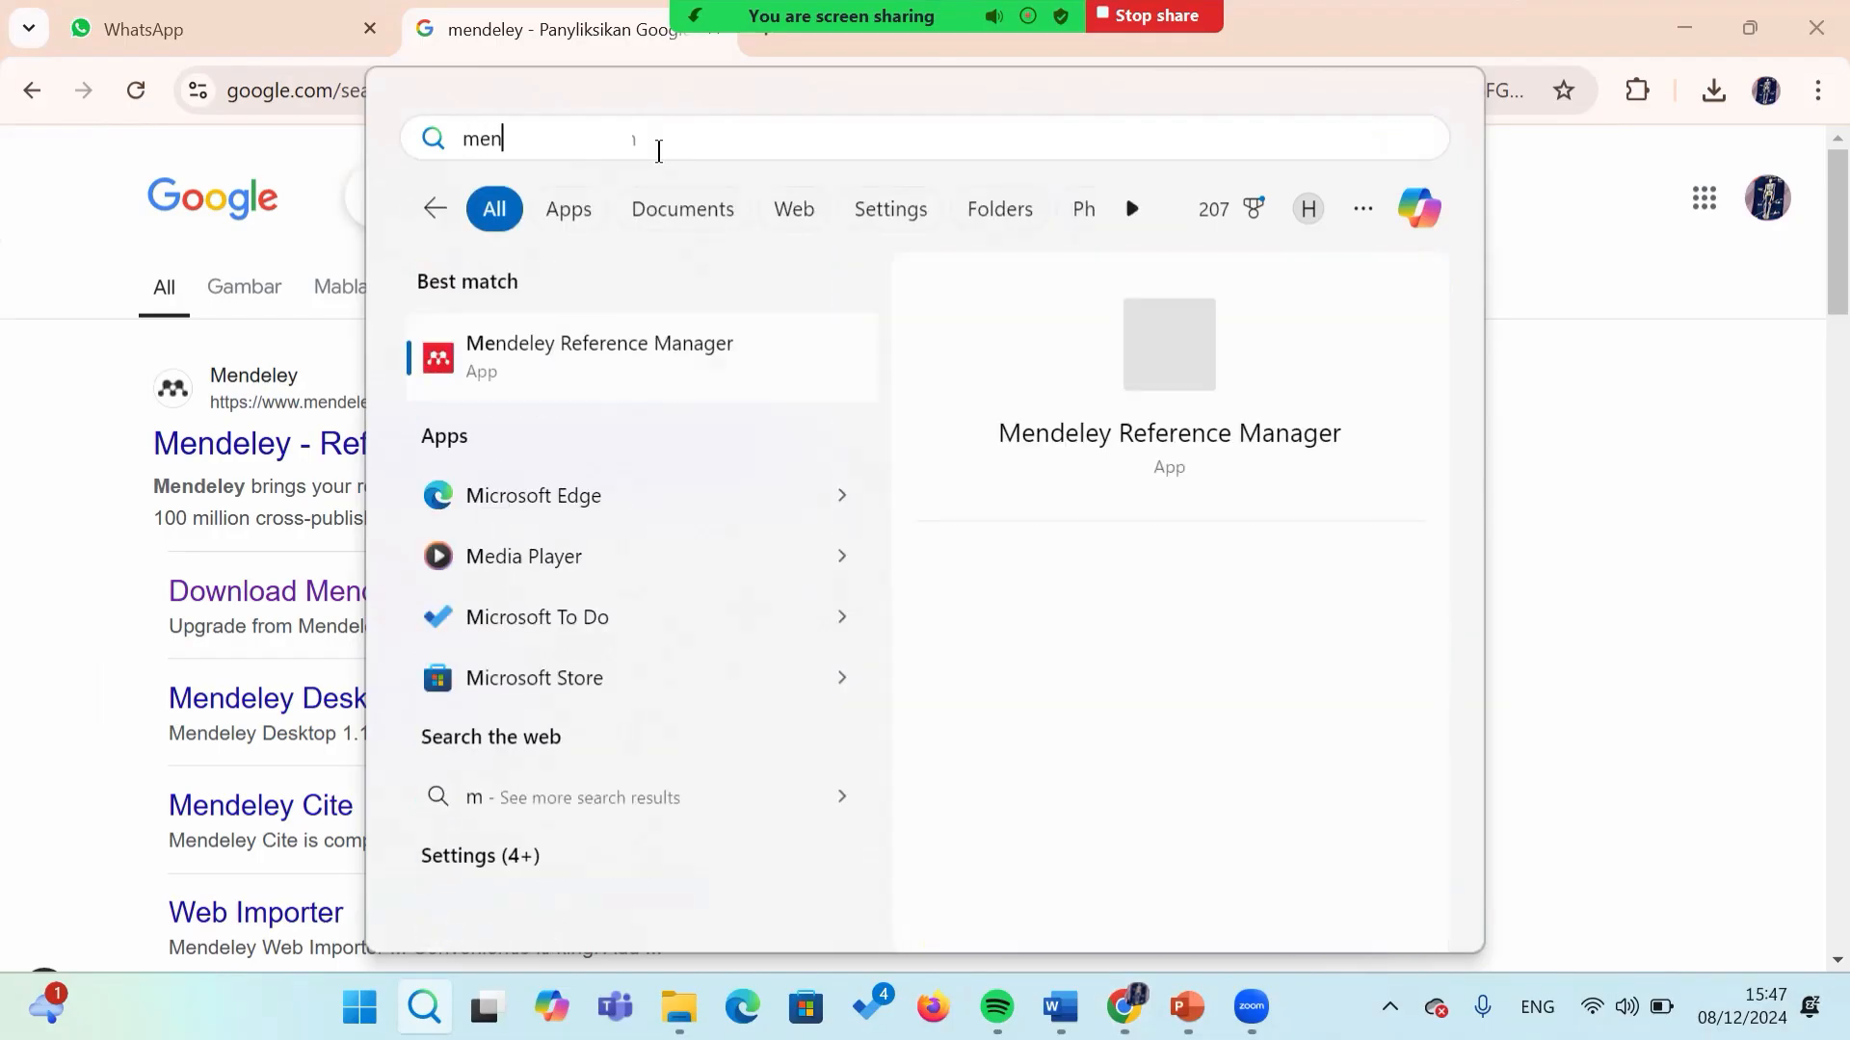
click(595, 374)
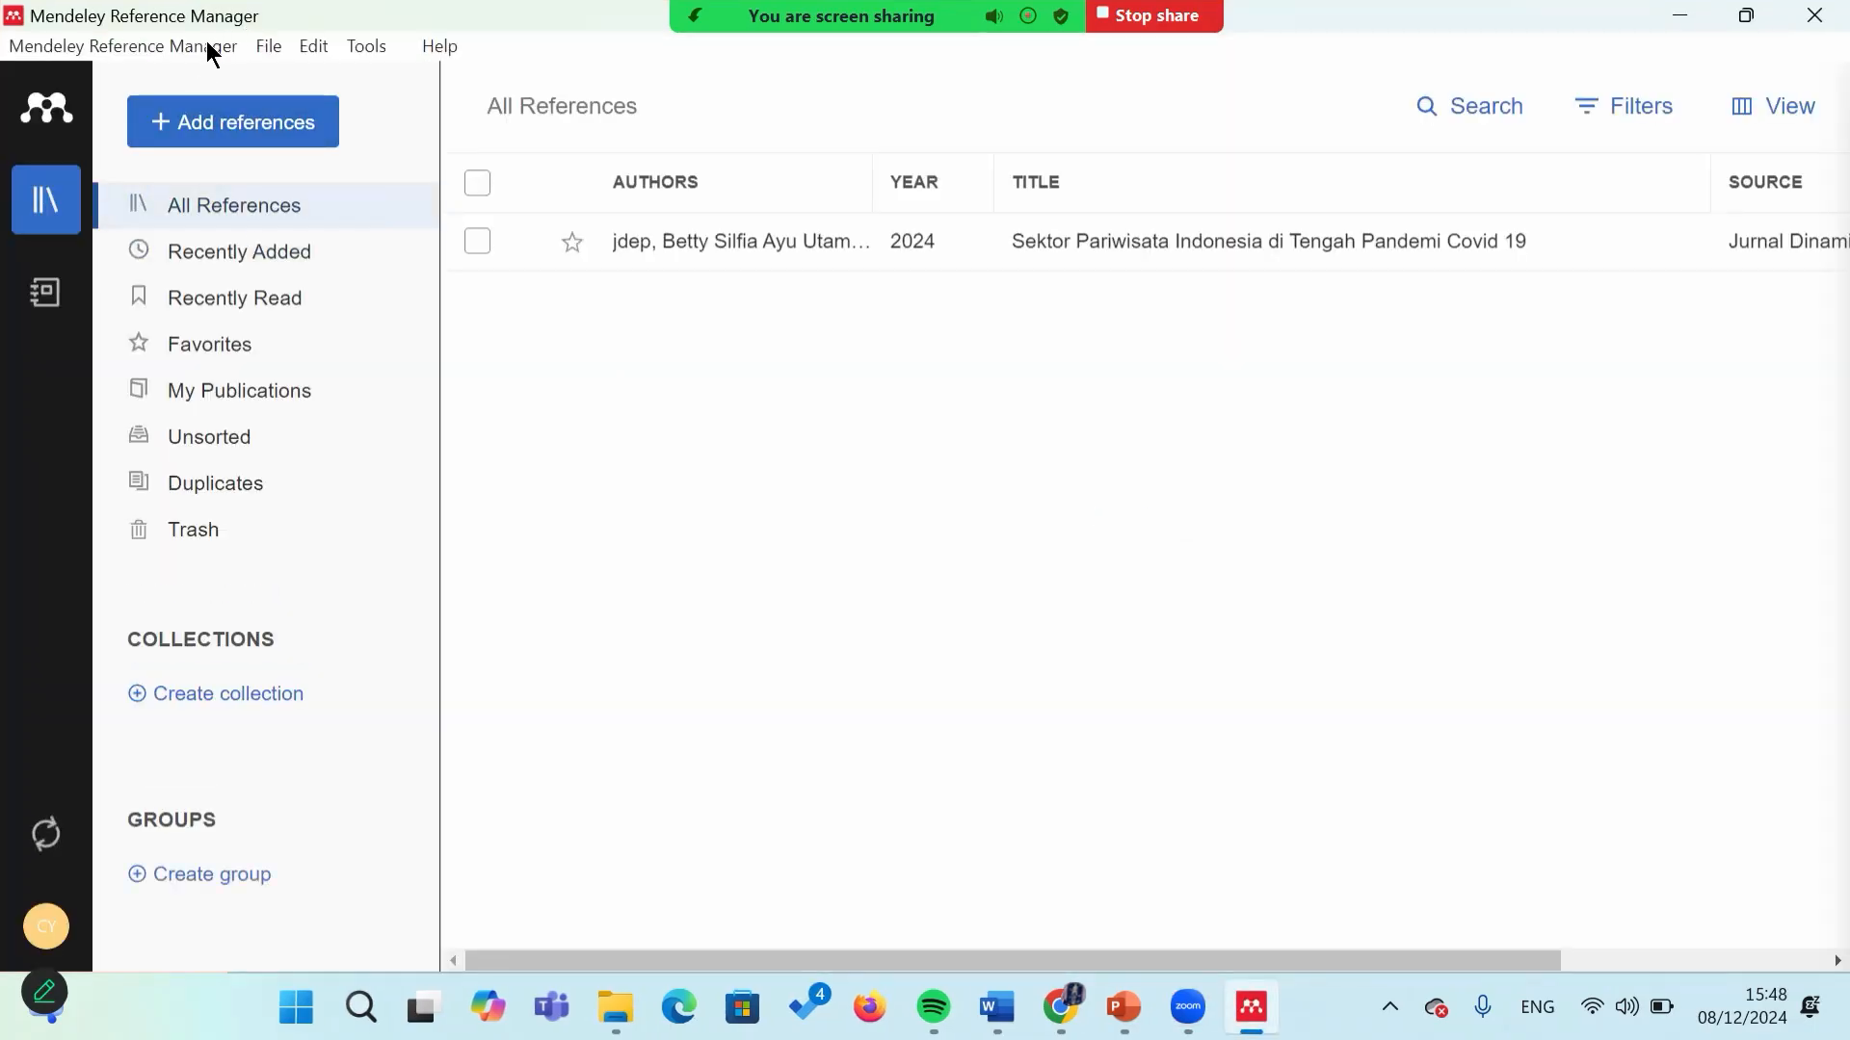
Step: Look through the application's commands for the option that installs Mendeley Cite for Microsoft Word
click(266, 41)
click(302, 38)
click(367, 45)
click(319, 43)
click(372, 48)
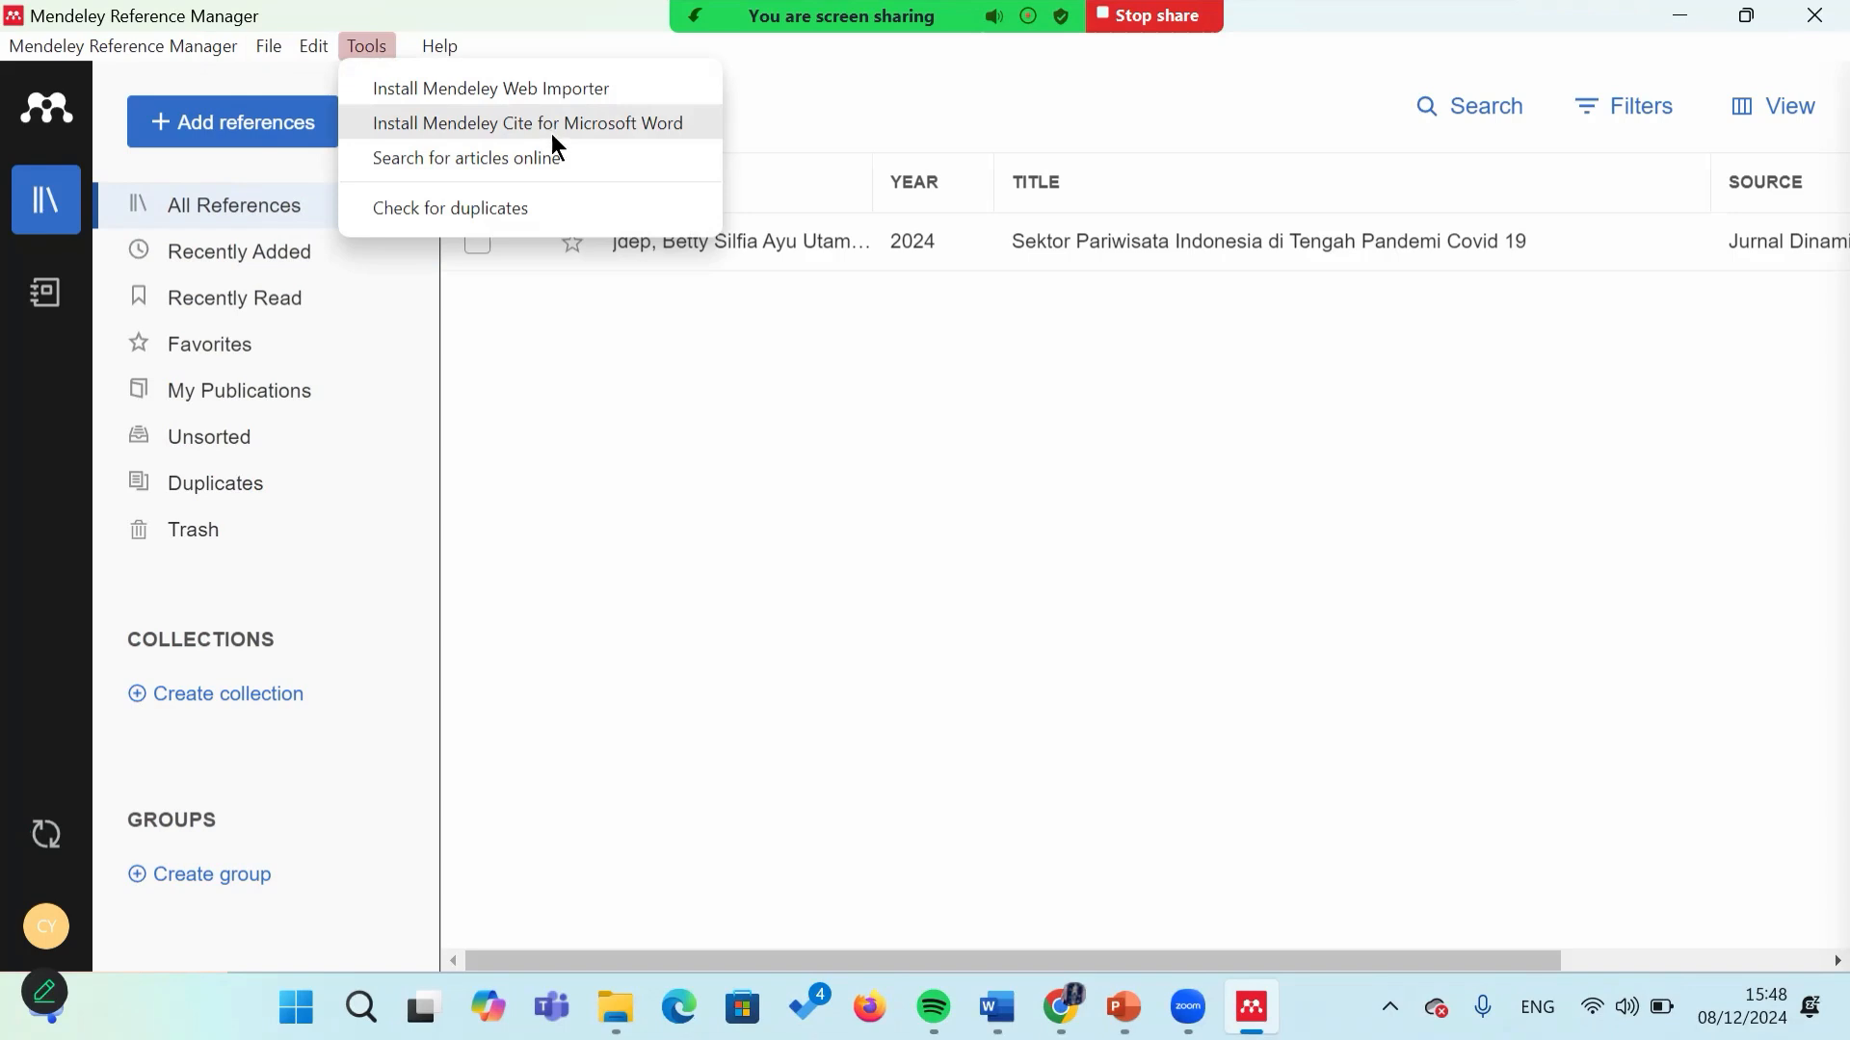
Step: Switch to Word and check the blank document's reference tools for Mendeley Cite
mouse_move(996, 1007)
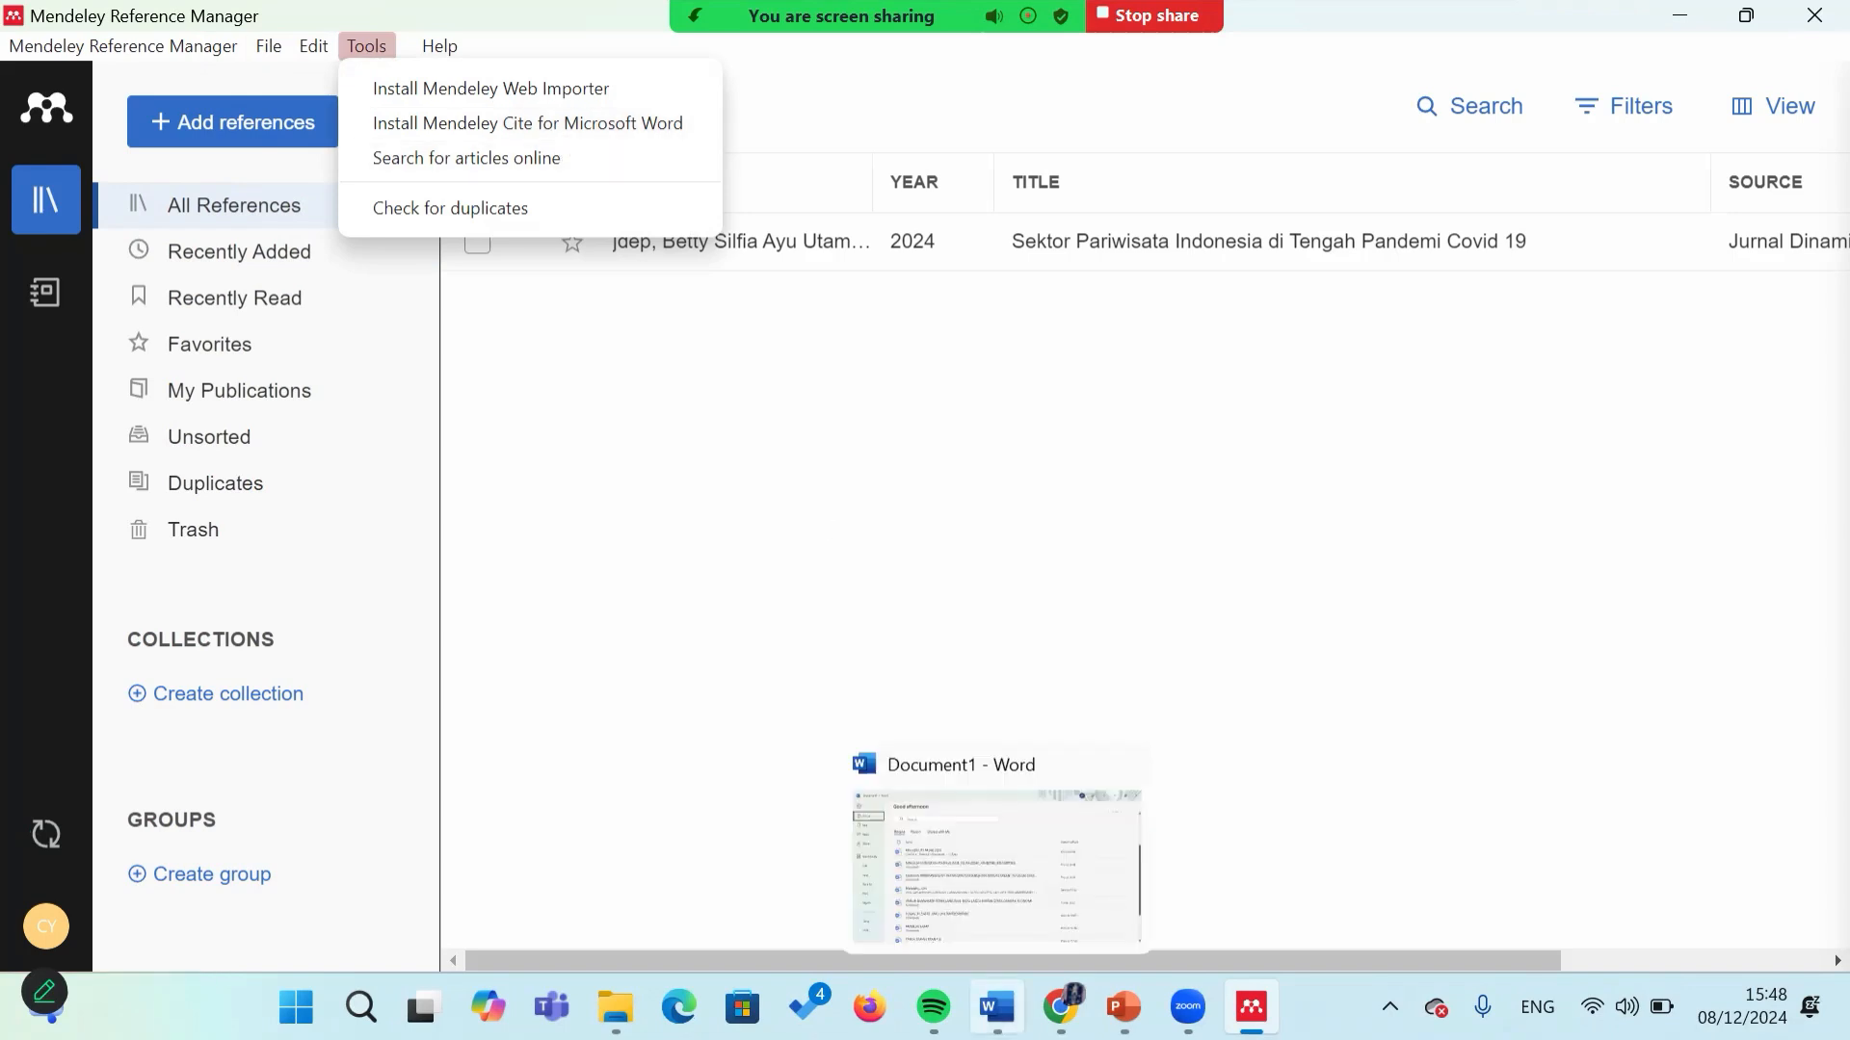
click(997, 1008)
click(997, 1008)
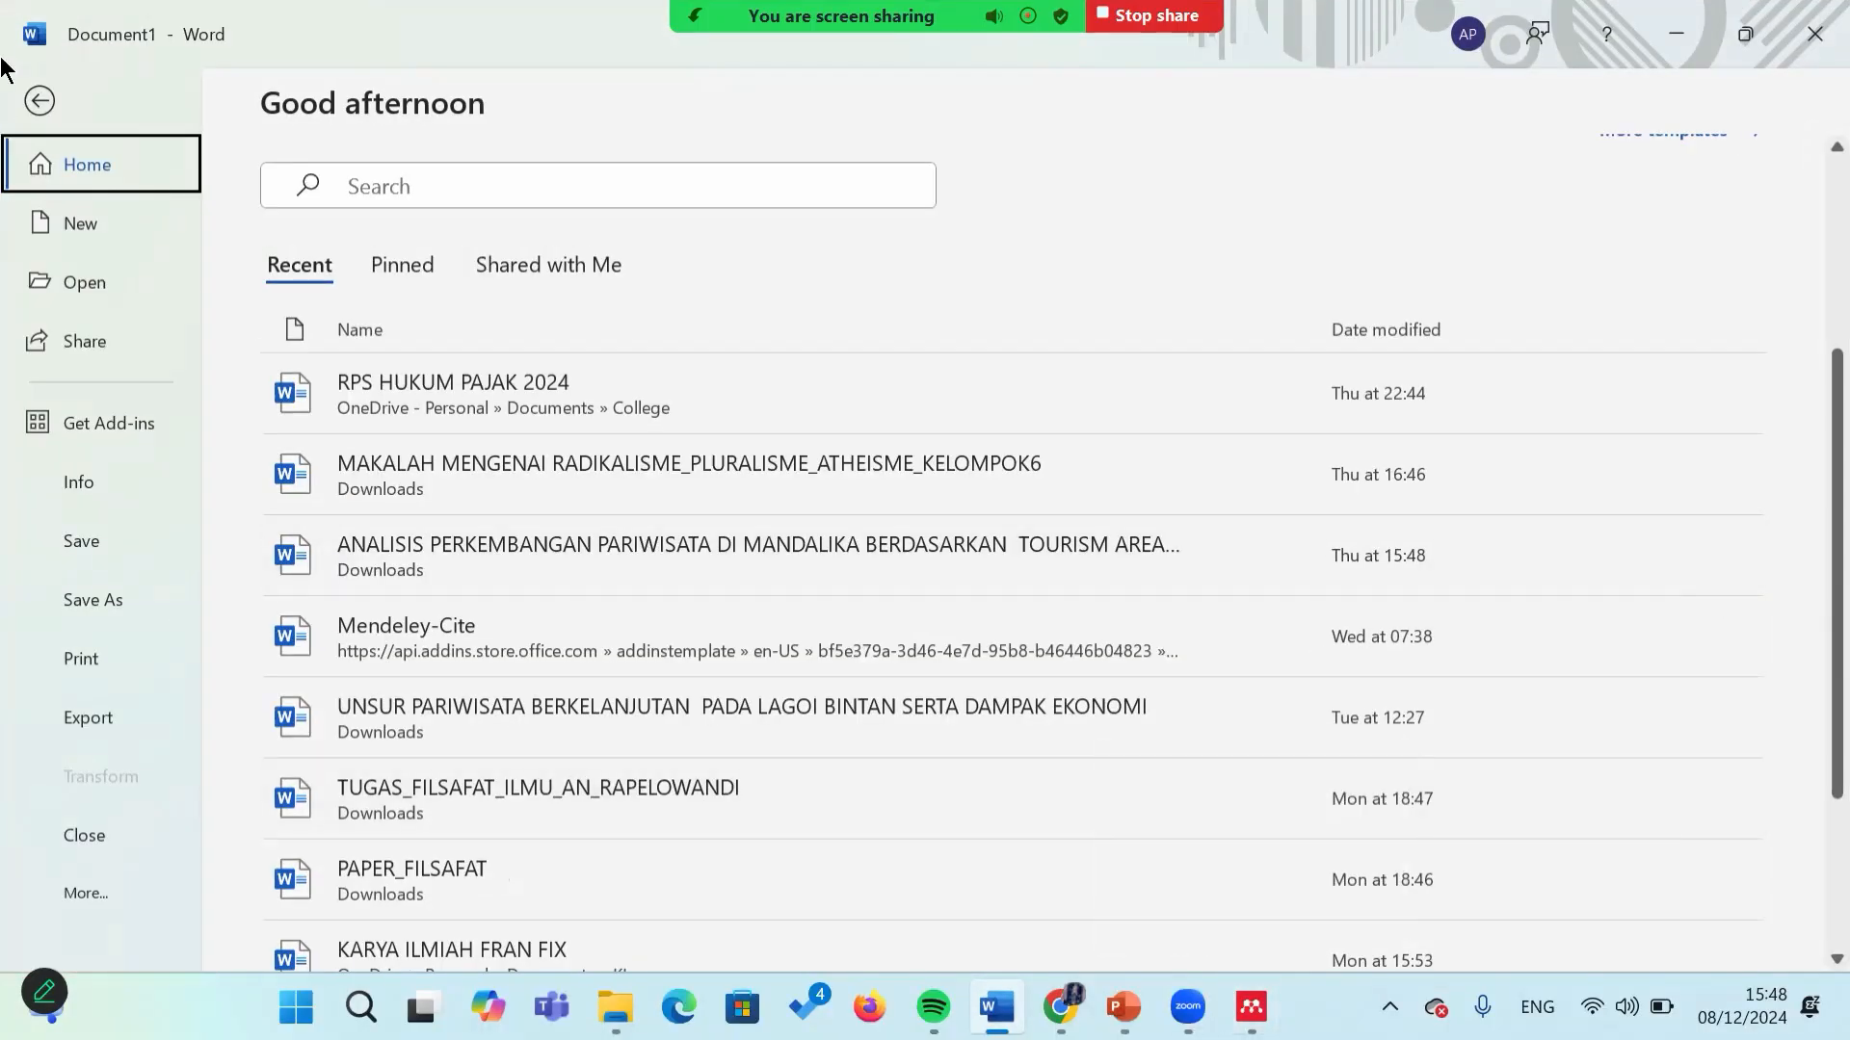
click(50, 86)
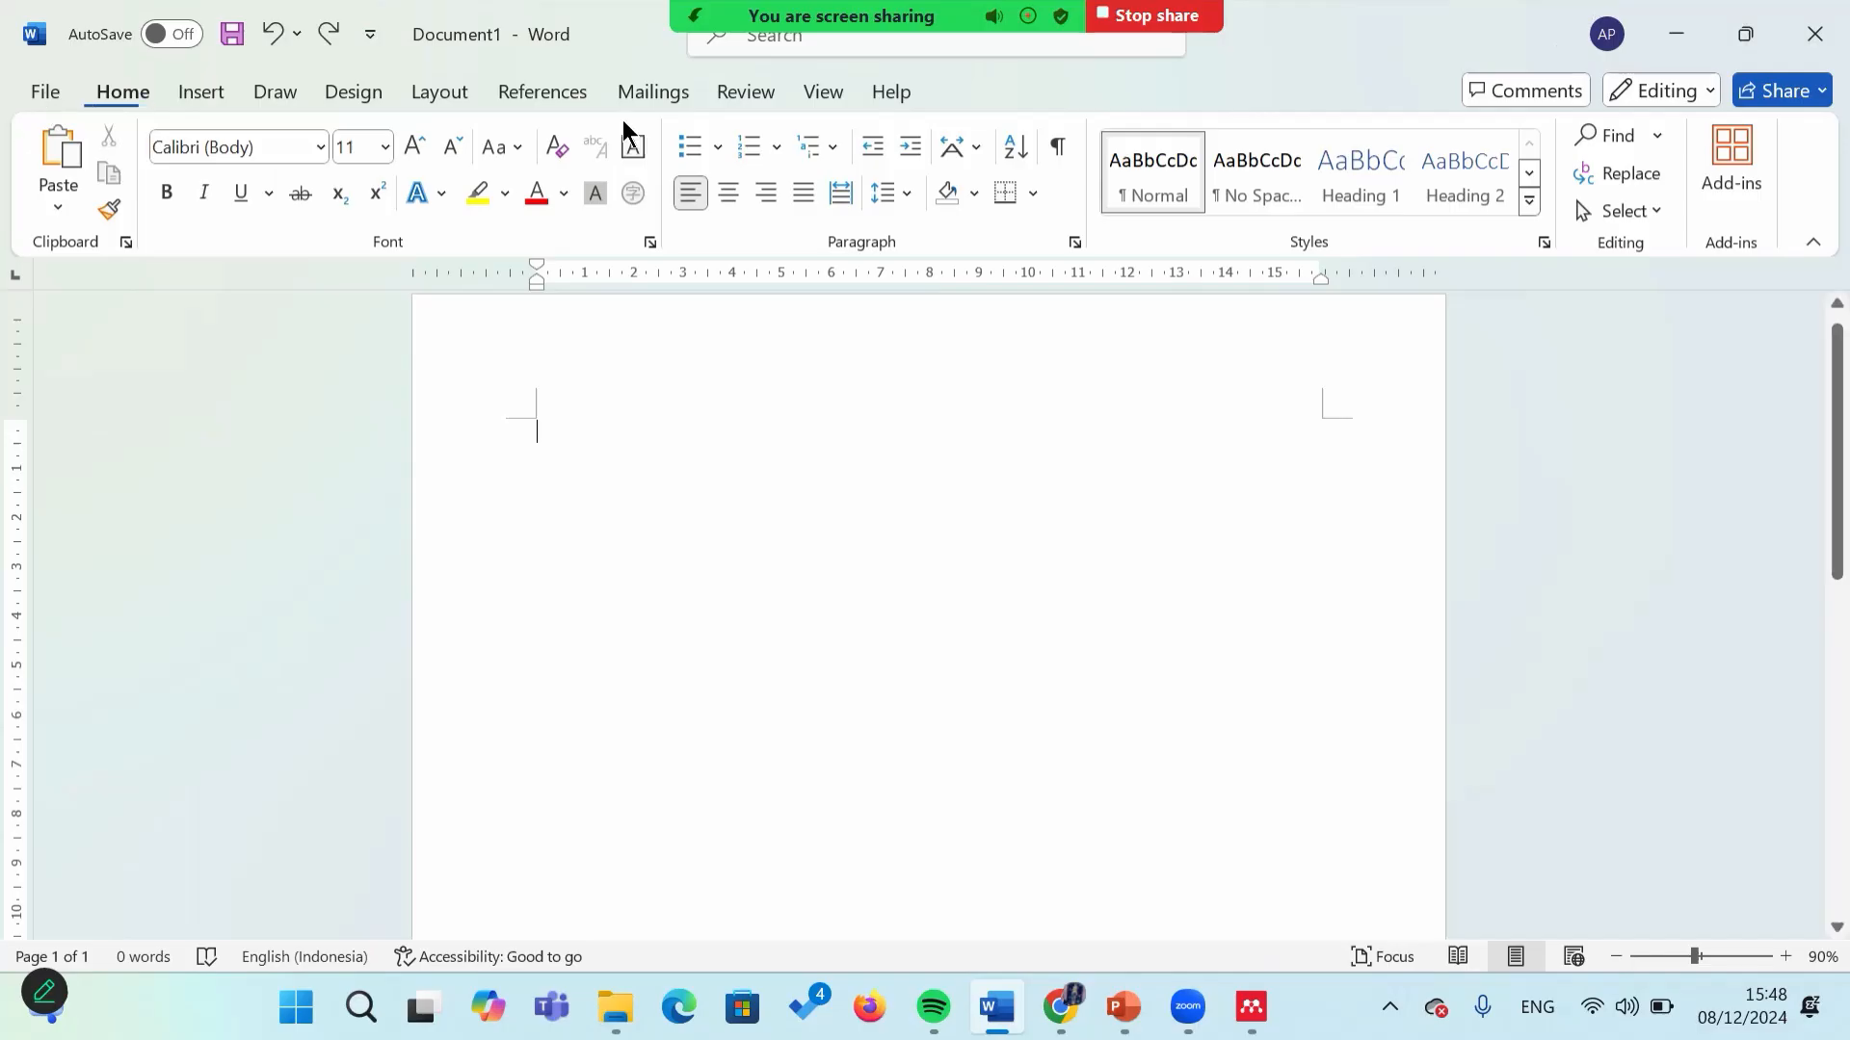
click(545, 101)
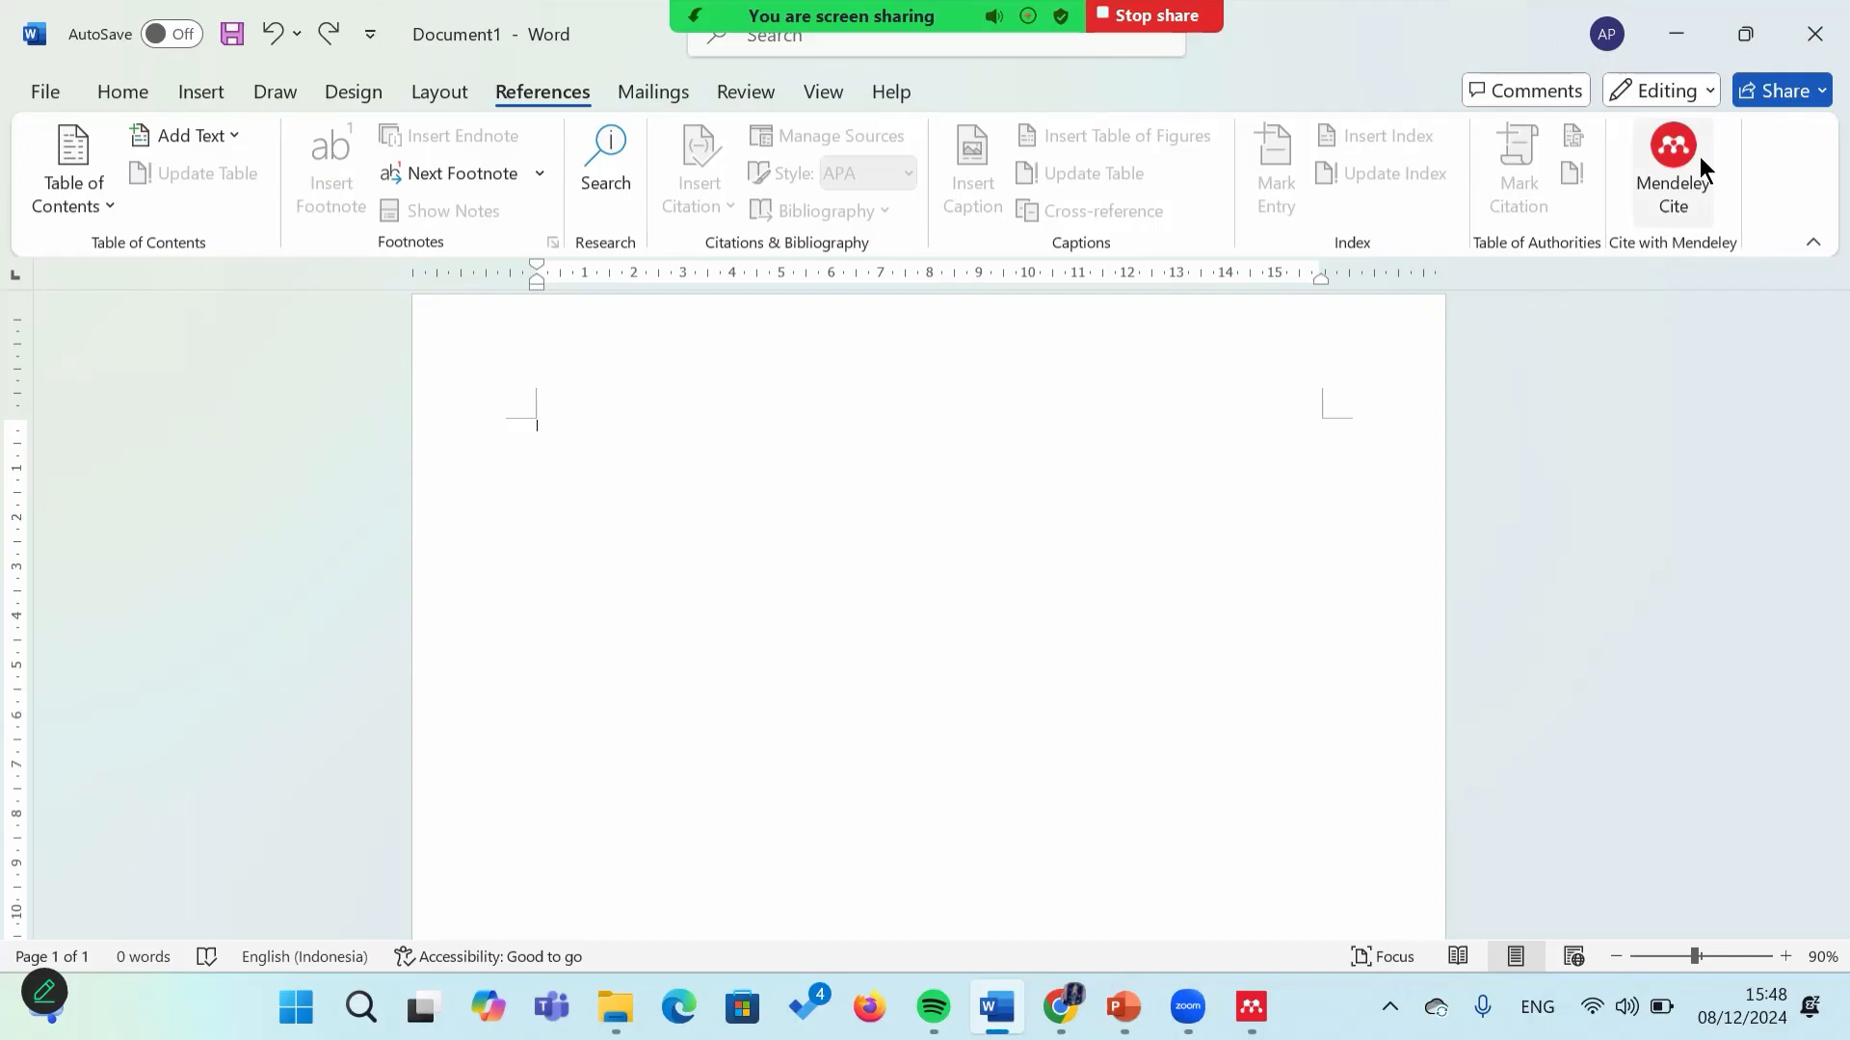
Step: Open the recent document "UNSUR PARIWISATA BERKELANJUTAN PADA LAGOI BINTAN SERTA DAMPAK EKONOMI" and skim its opening pages
click(29, 88)
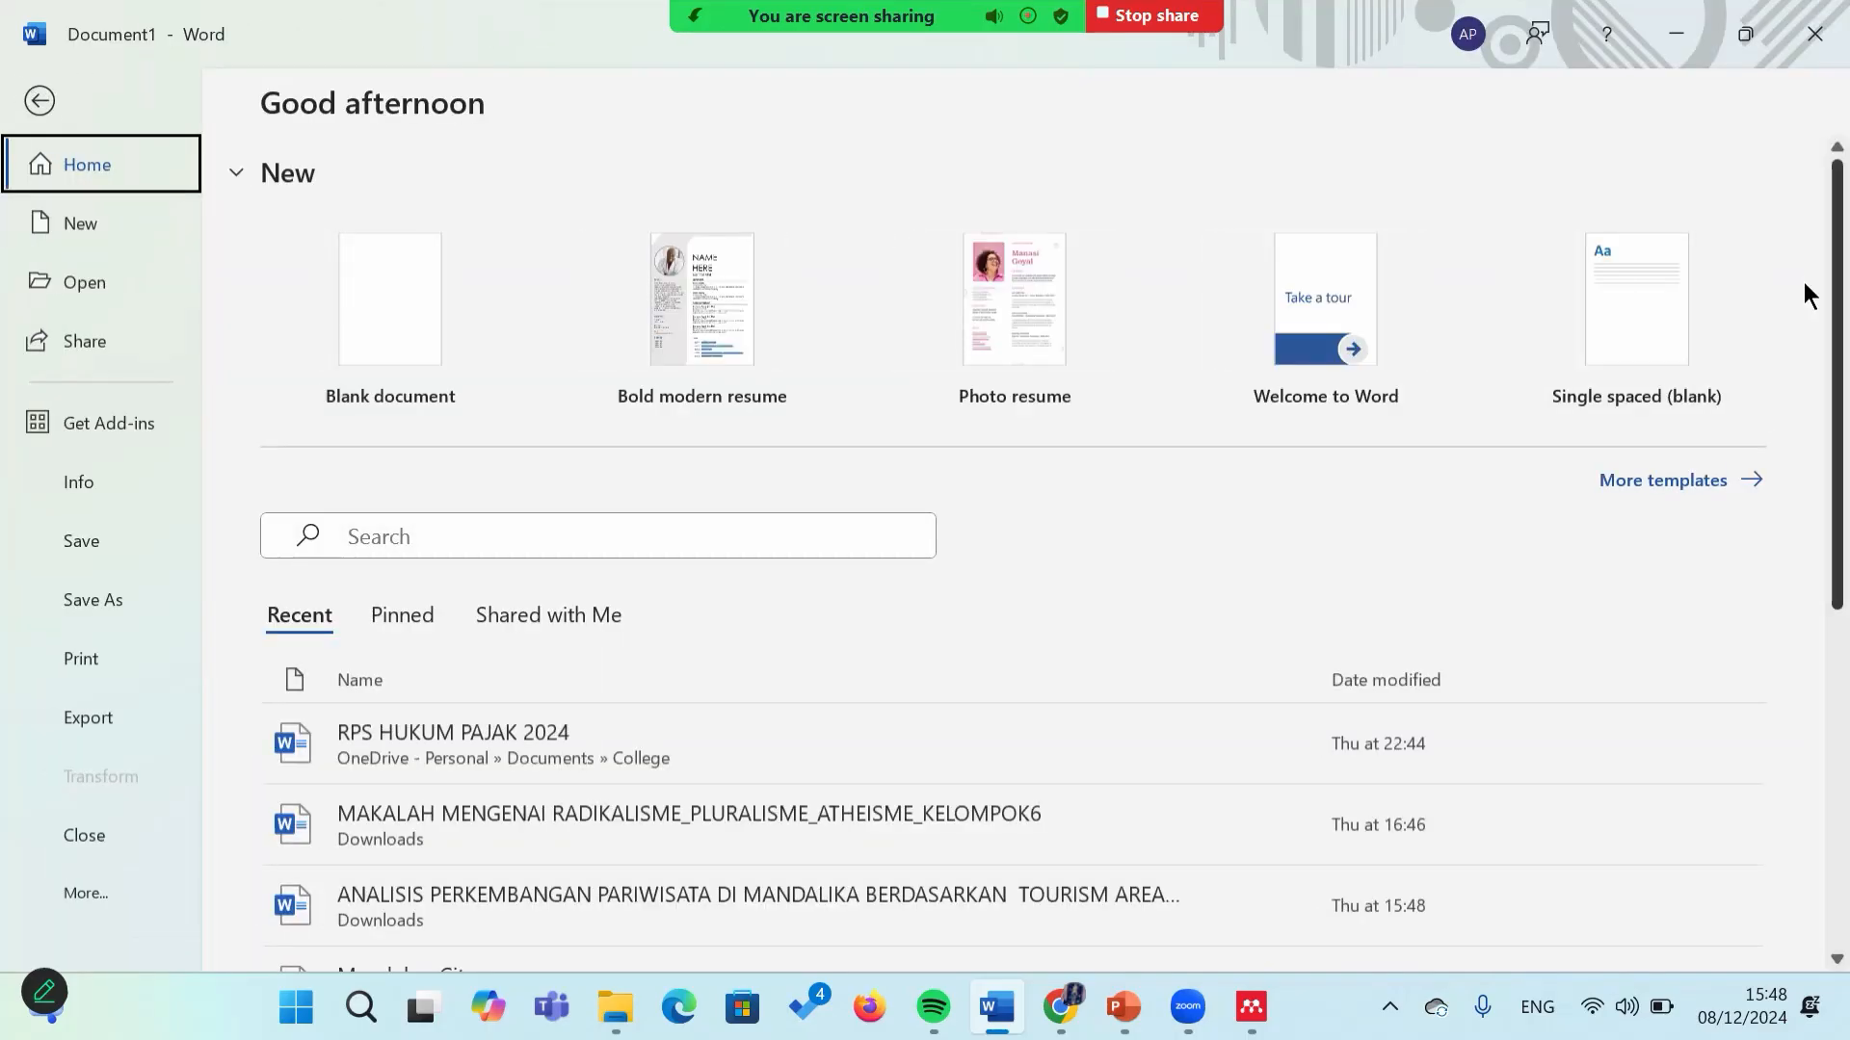
scroll(1804, 337, down, 2)
scroll(1805, 400, down, 8)
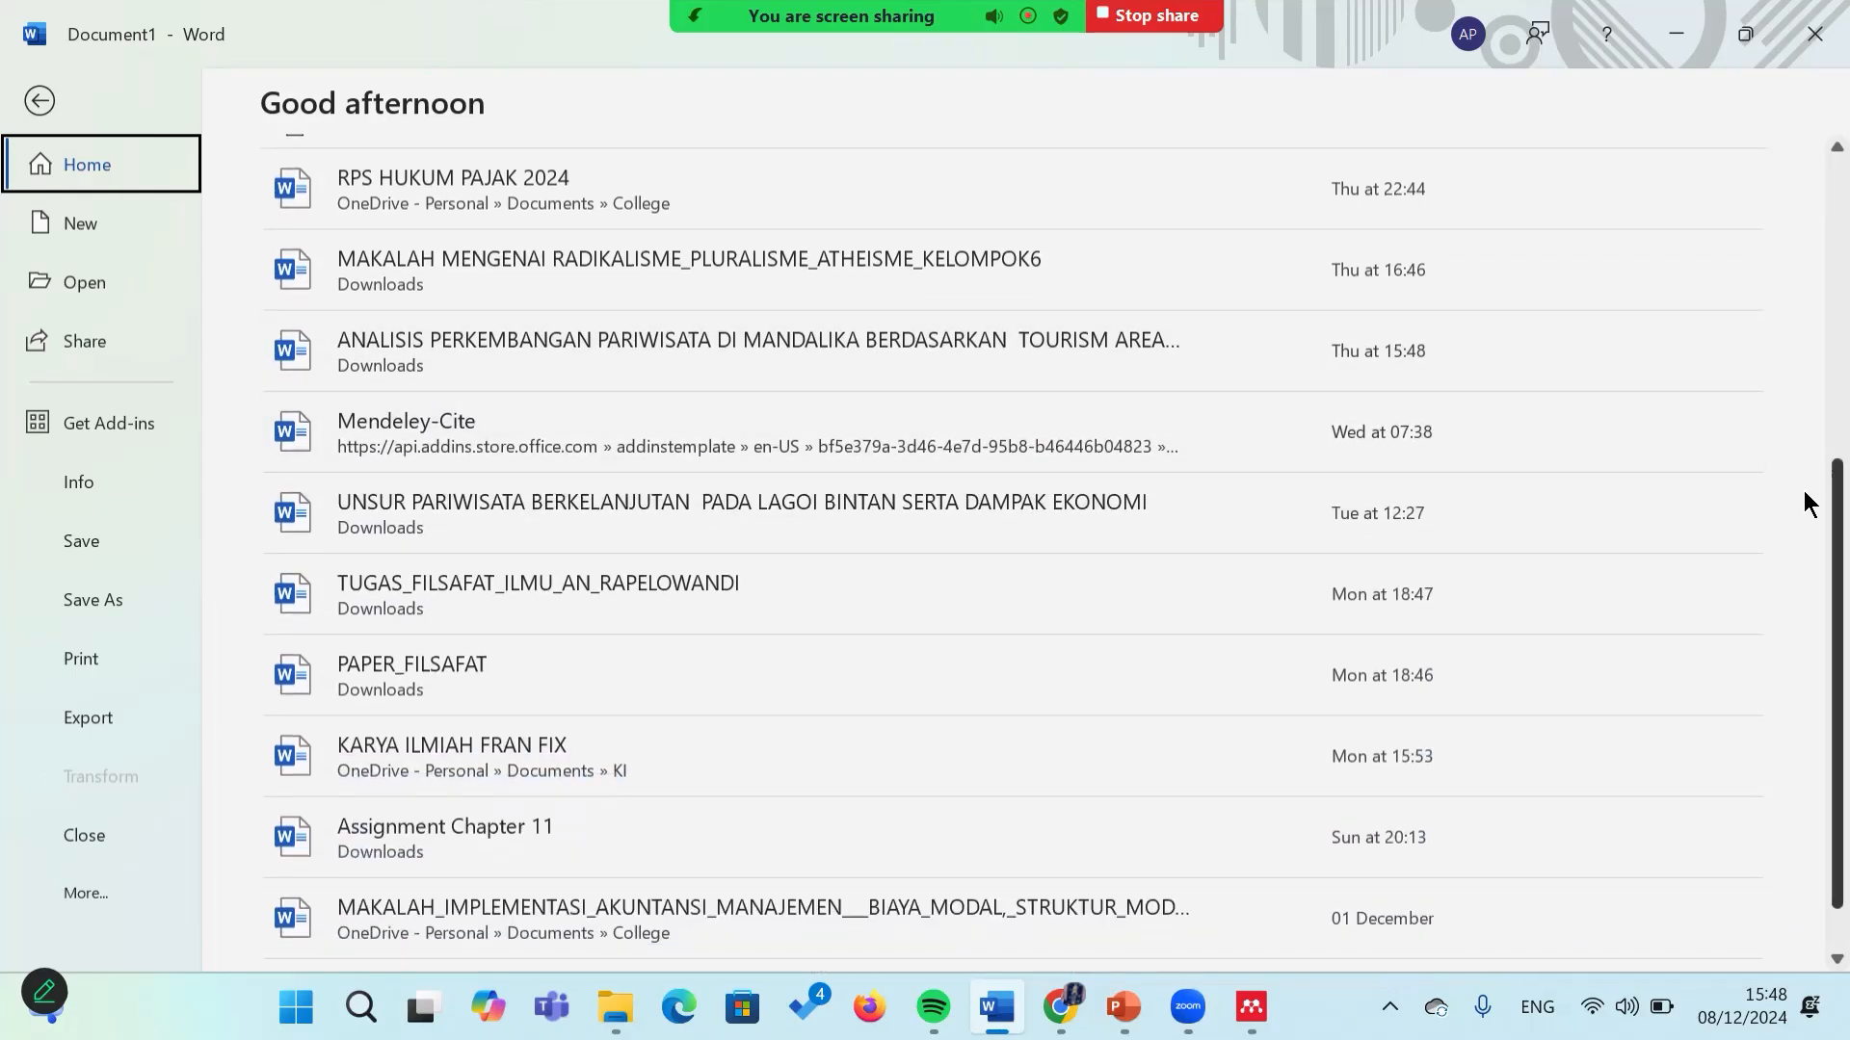
scroll(1804, 511, down, 2)
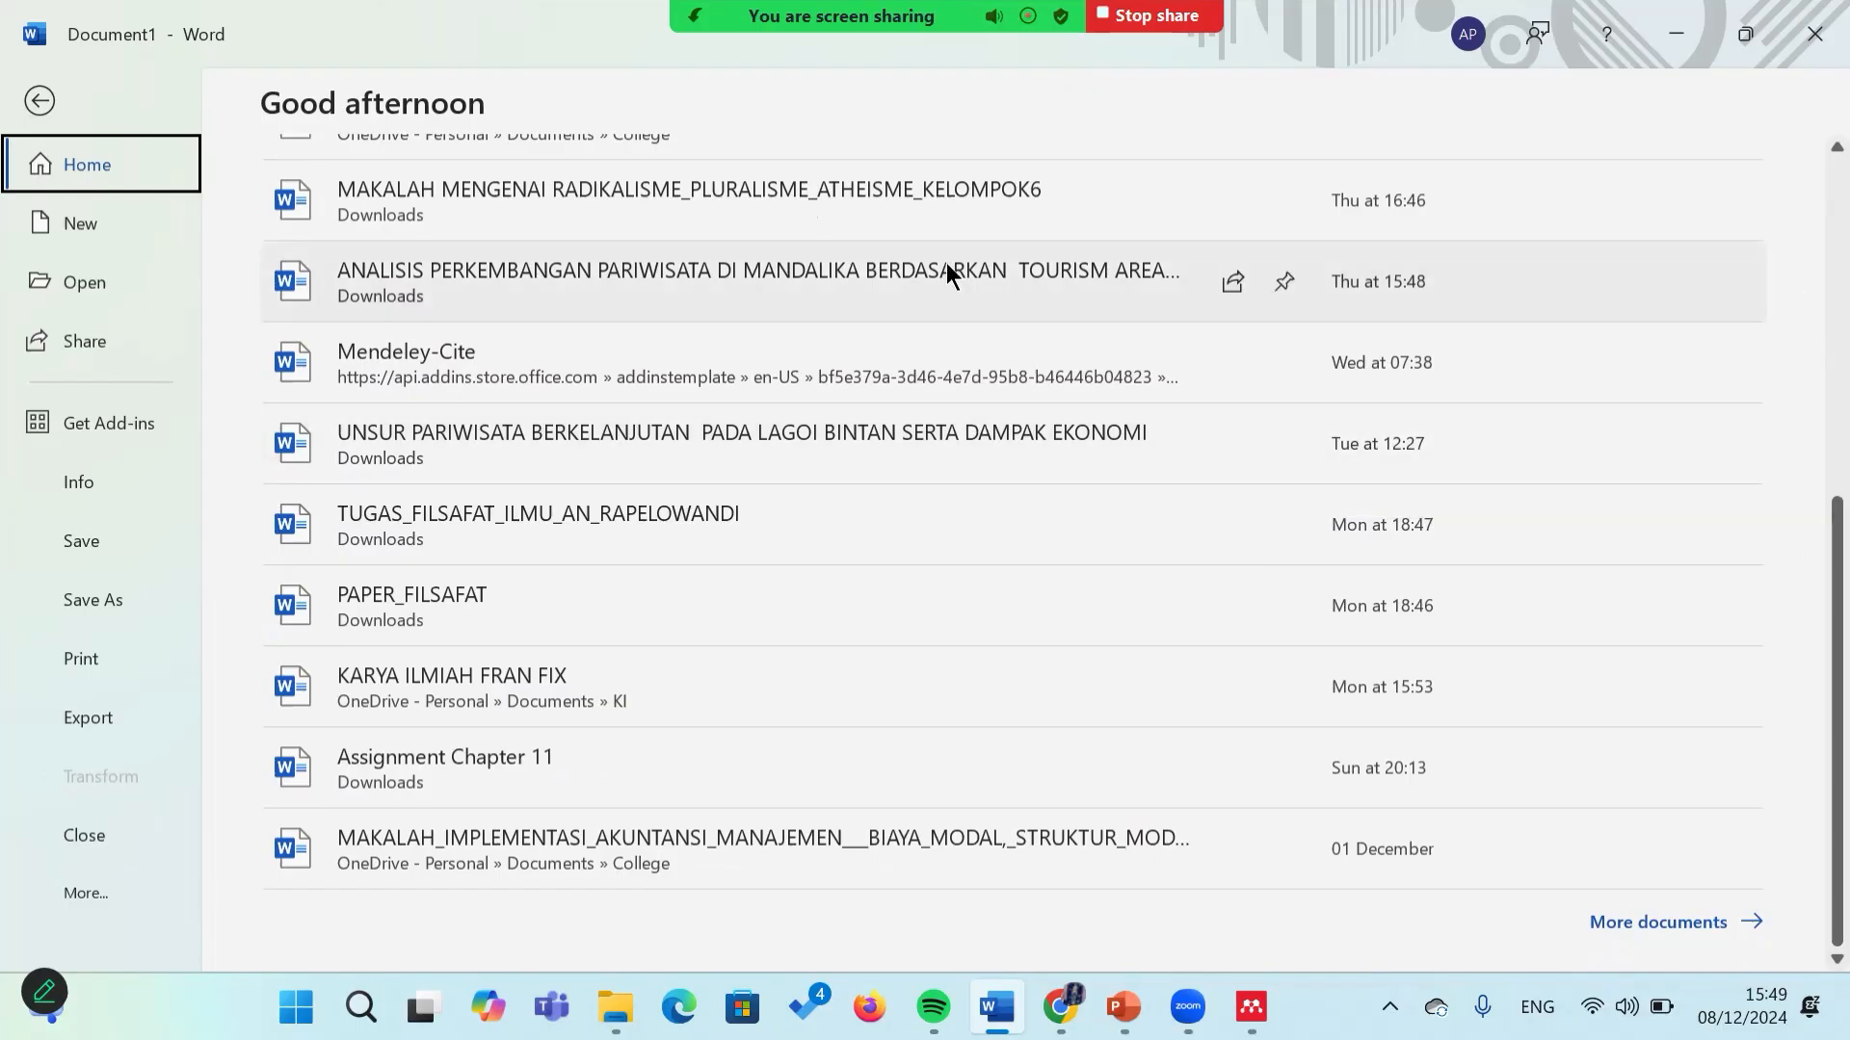
click(897, 437)
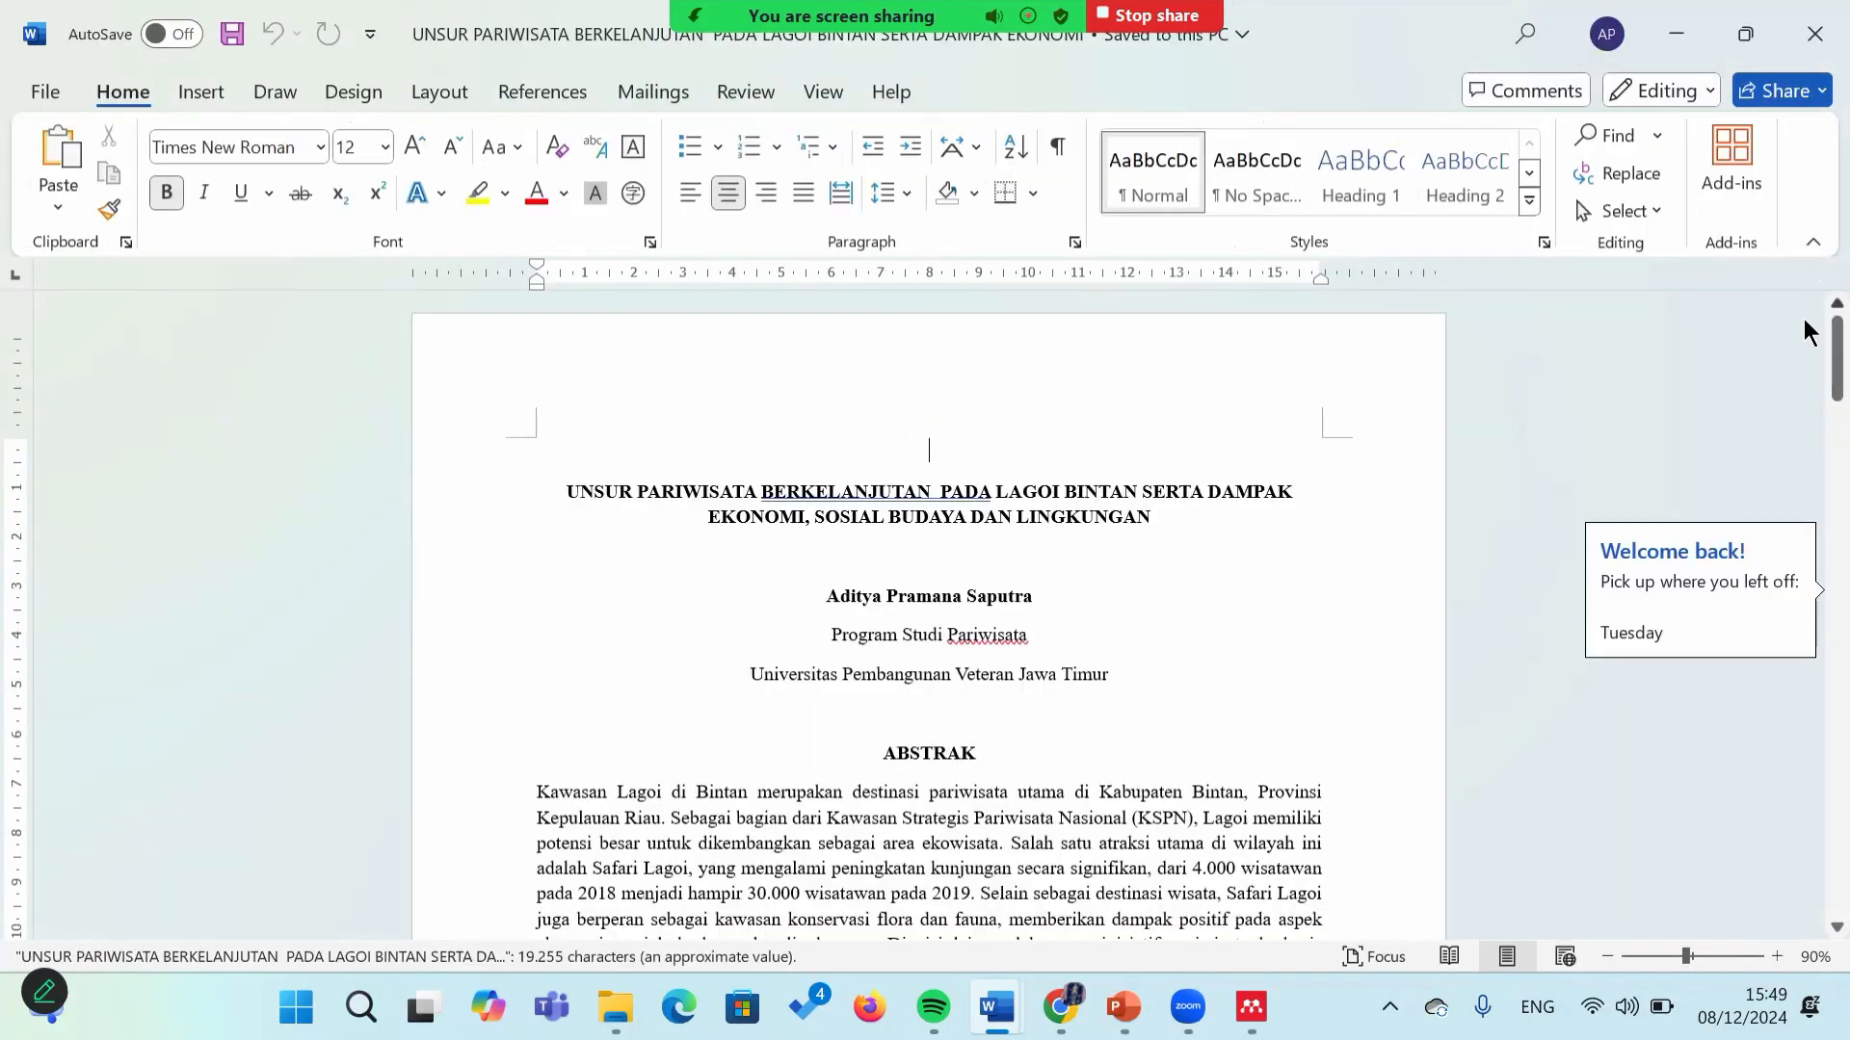
scroll(1804, 376, down, 5)
drag(1804, 400, 1819, 537)
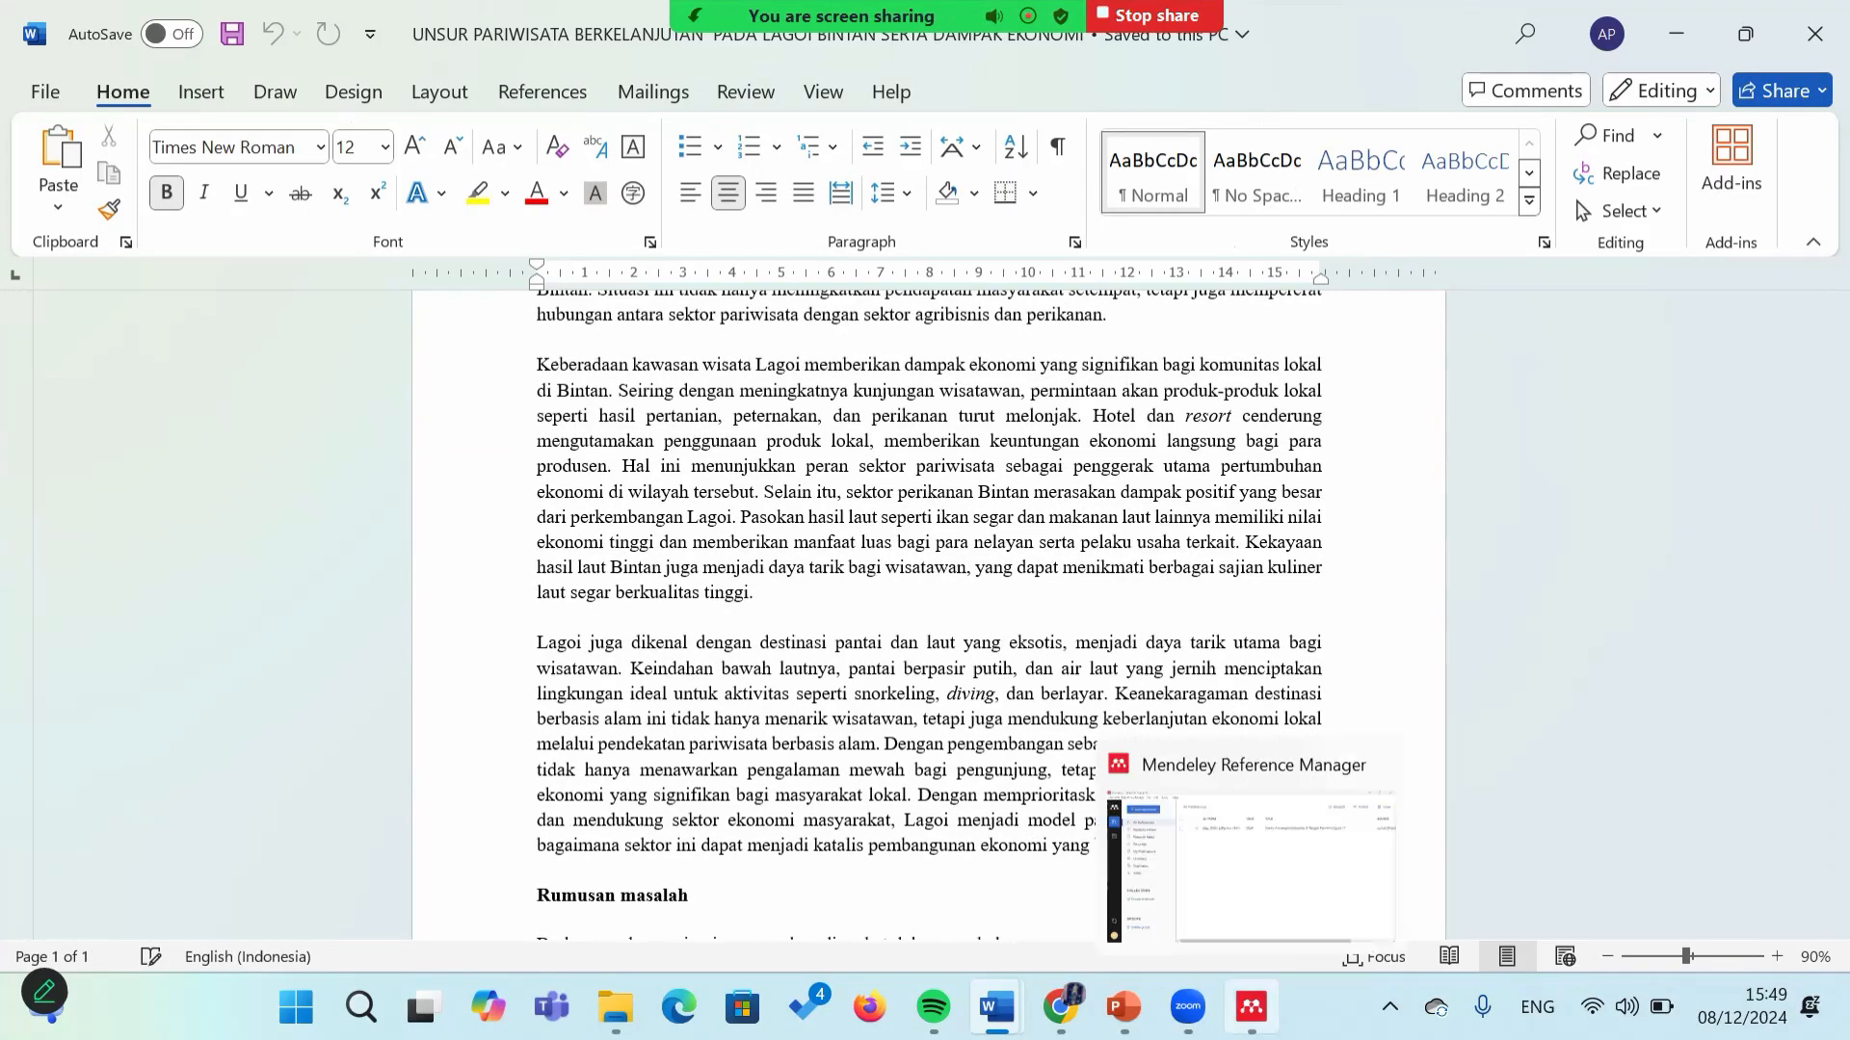
Step: Switch back to Mendeley Reference Manager
click(1251, 1007)
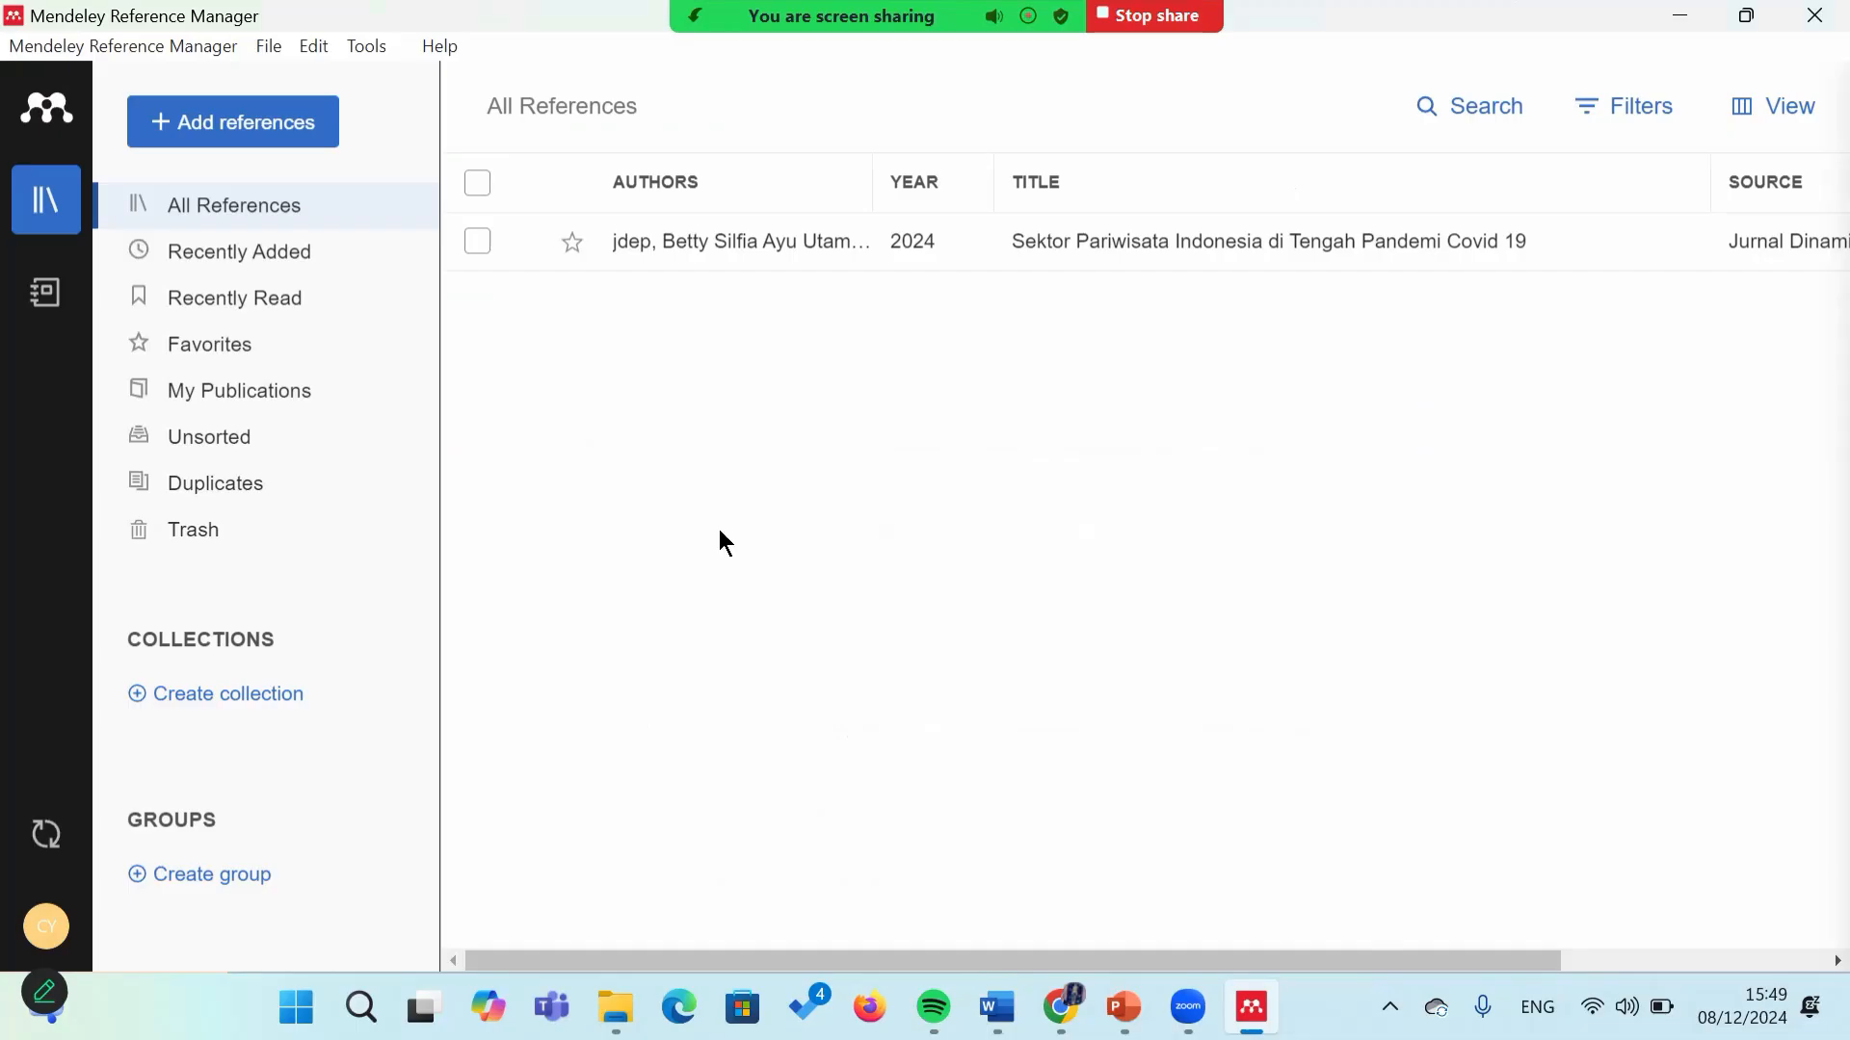
mouse_move(691, 16)
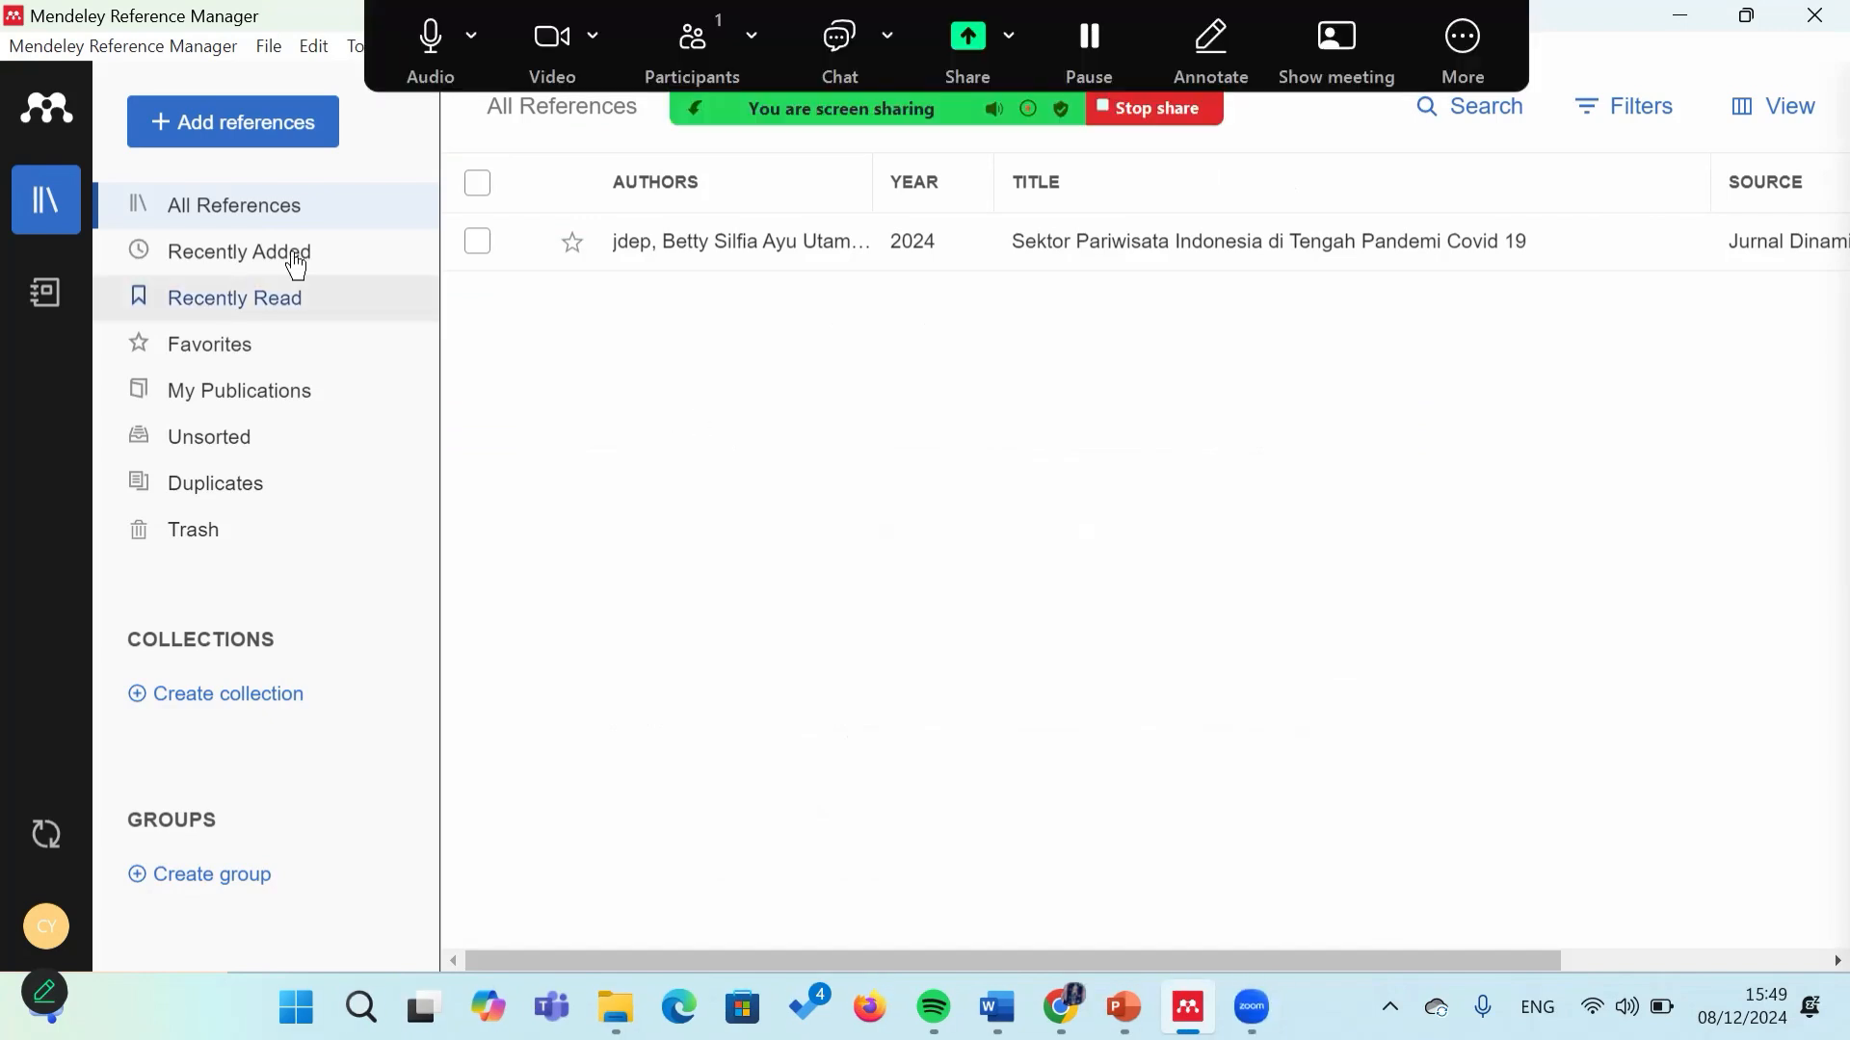
click(256, 143)
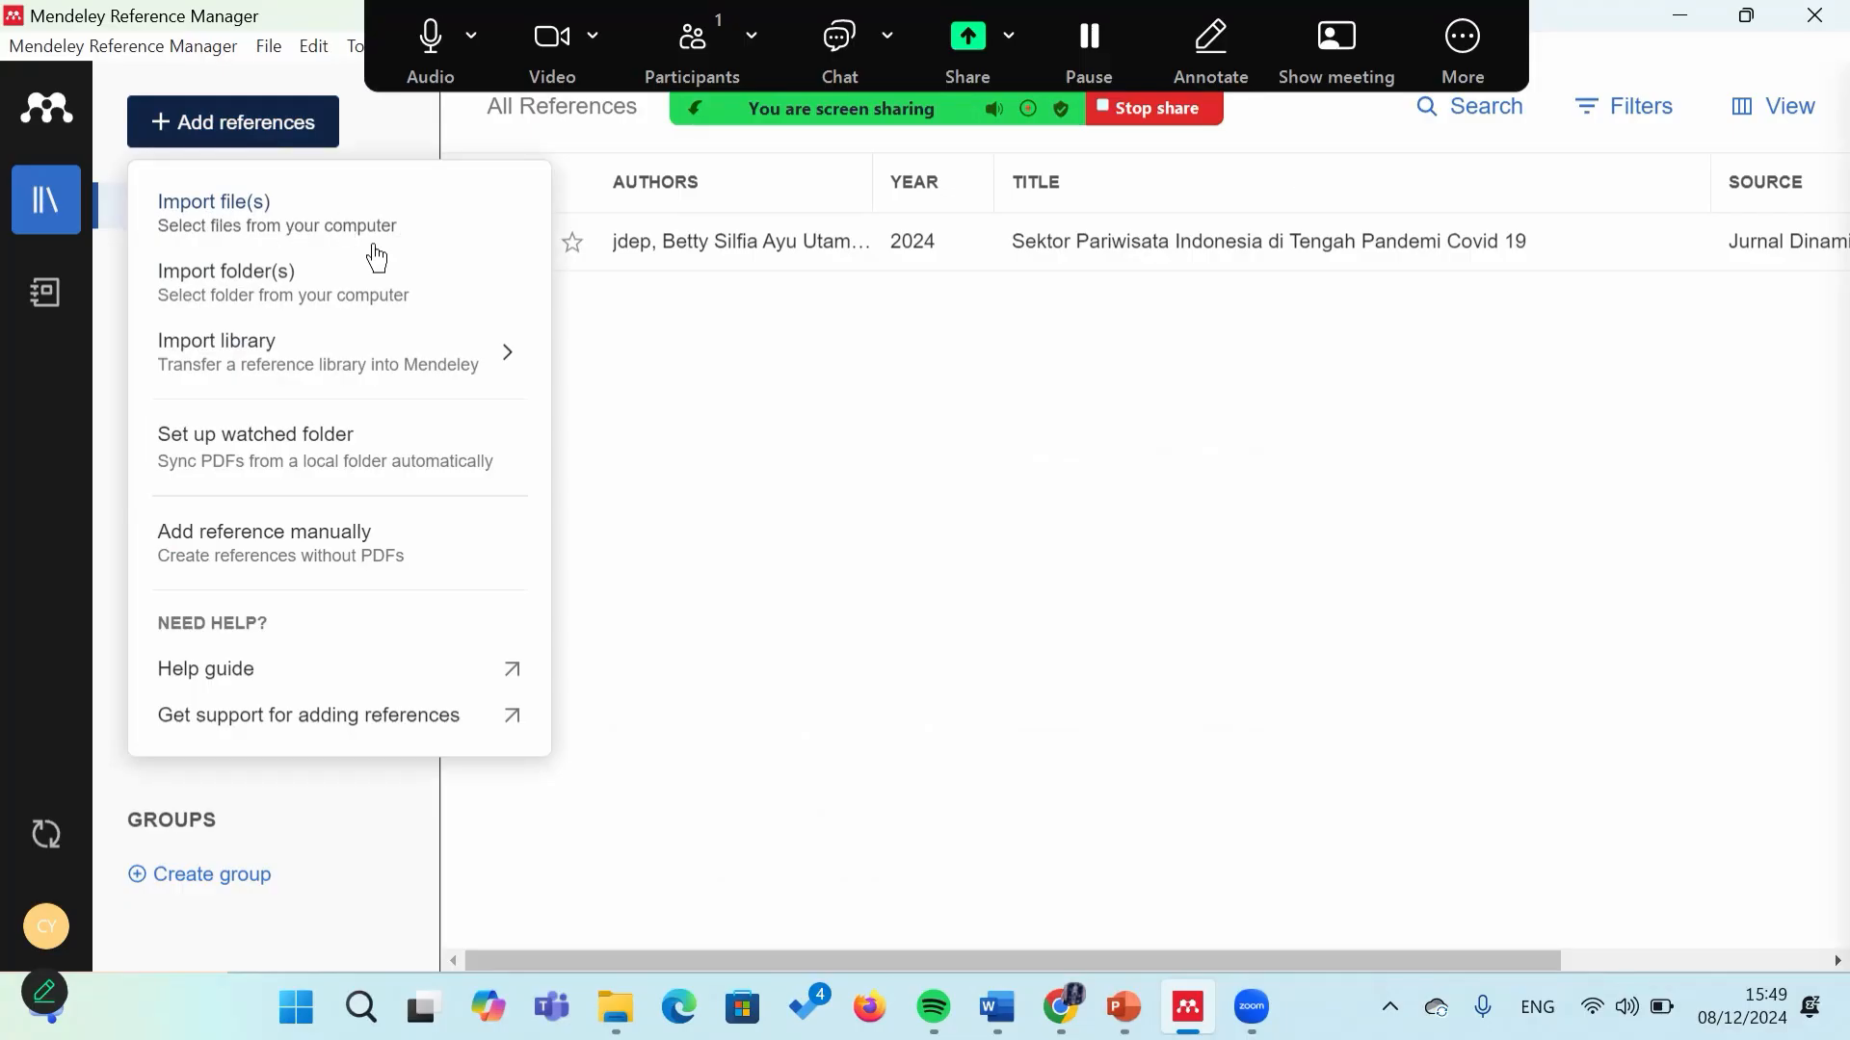
click(370, 299)
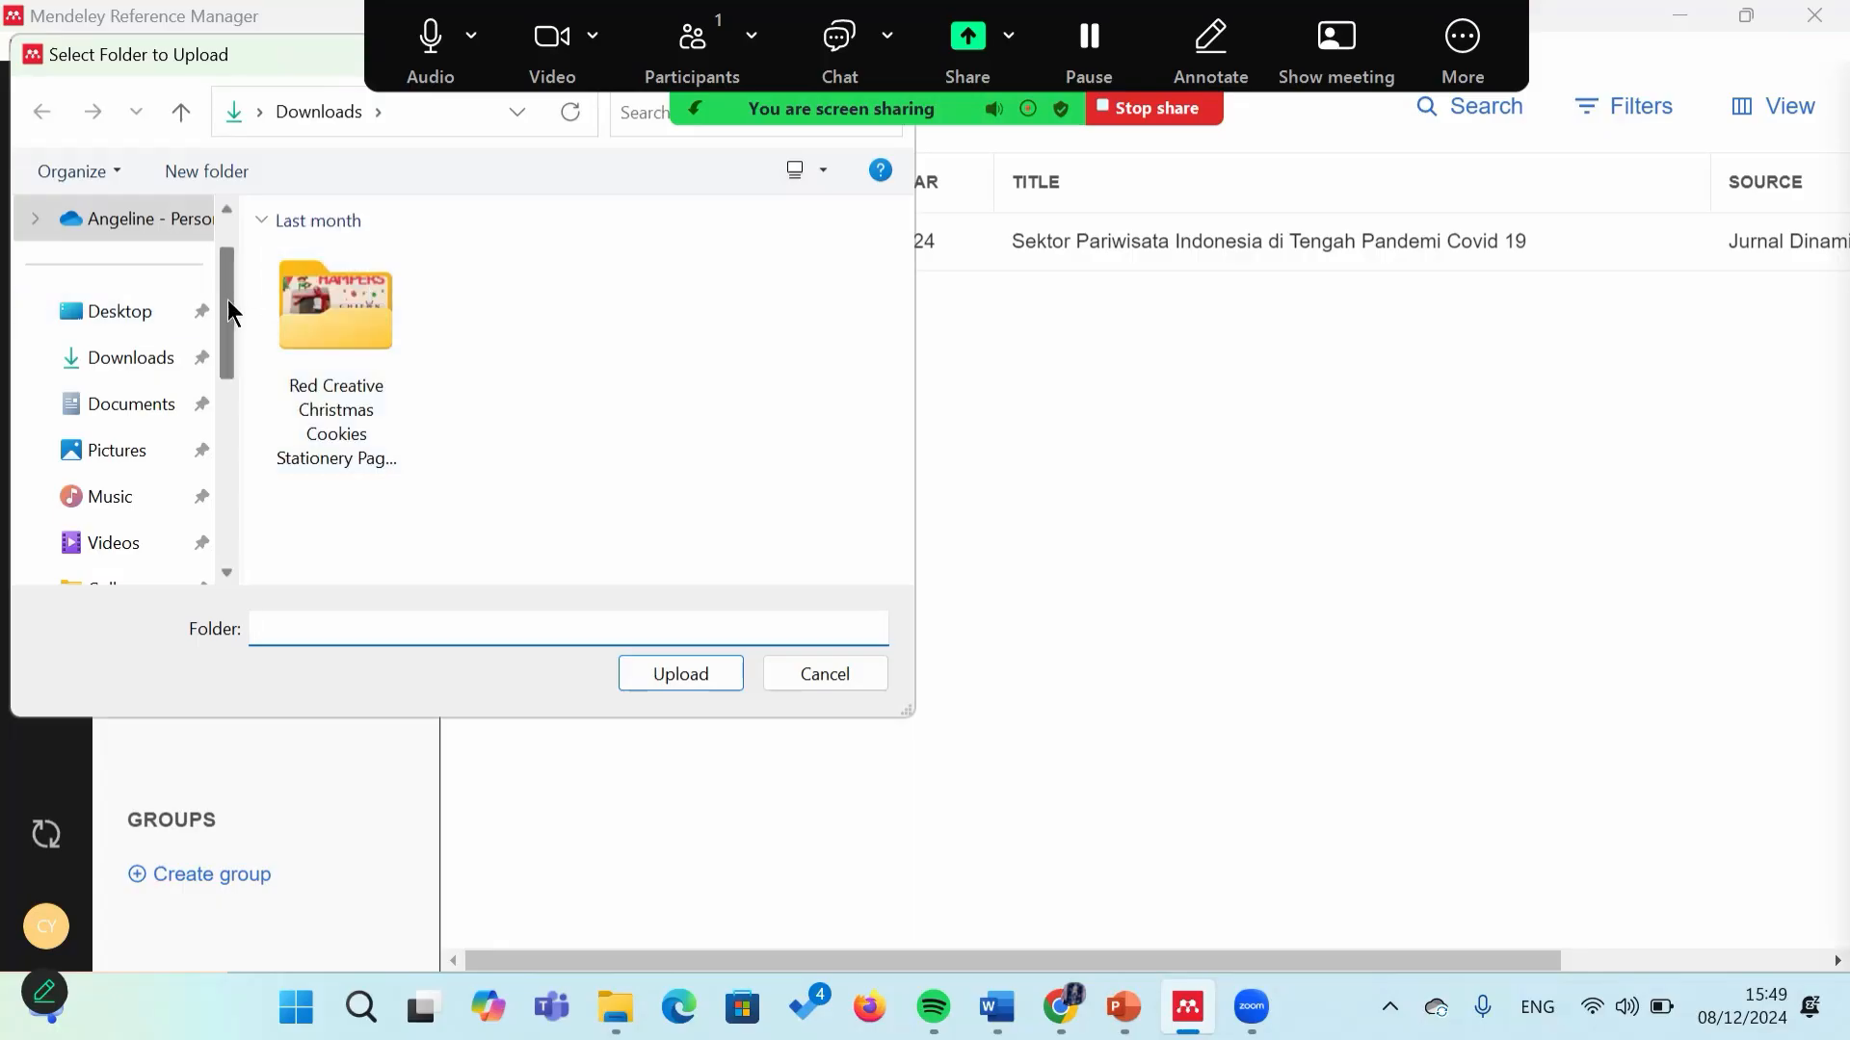
scroll(227, 302, down, 1)
scroll(229, 293, up, 1)
click(154, 358)
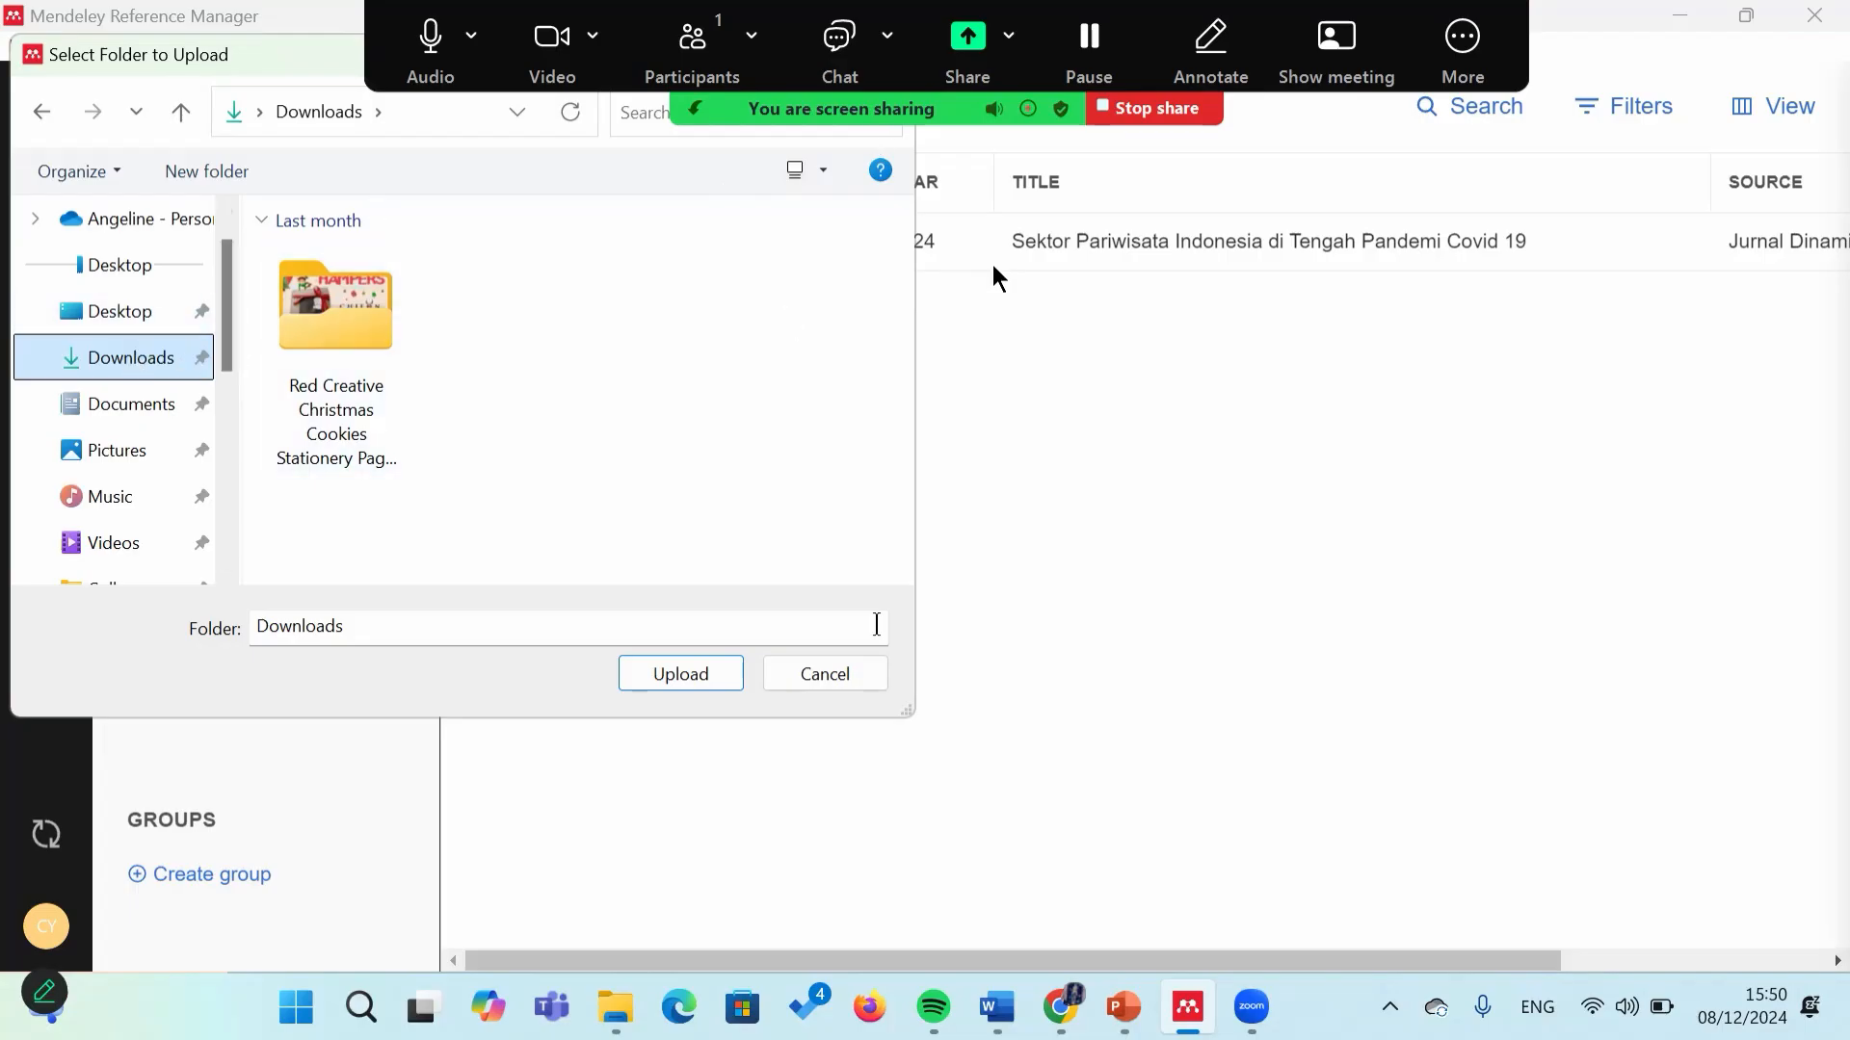
click(851, 677)
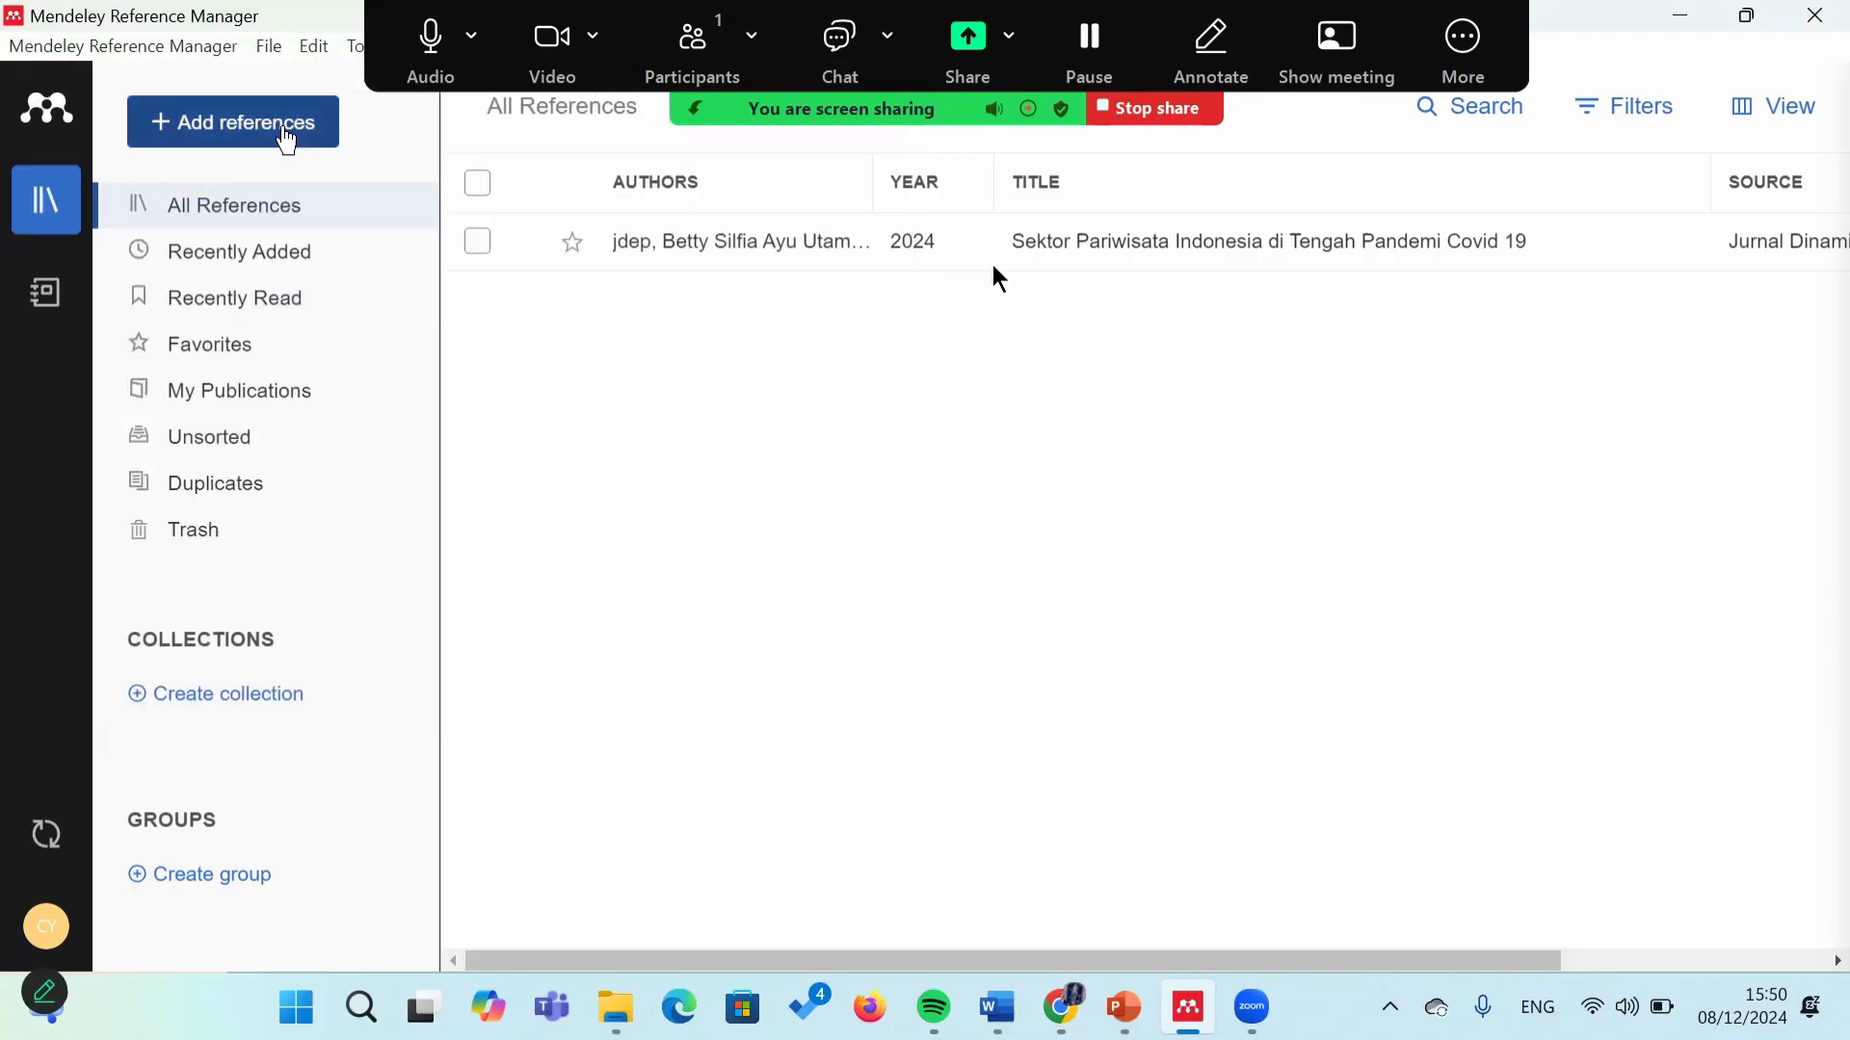
click(269, 123)
click(310, 216)
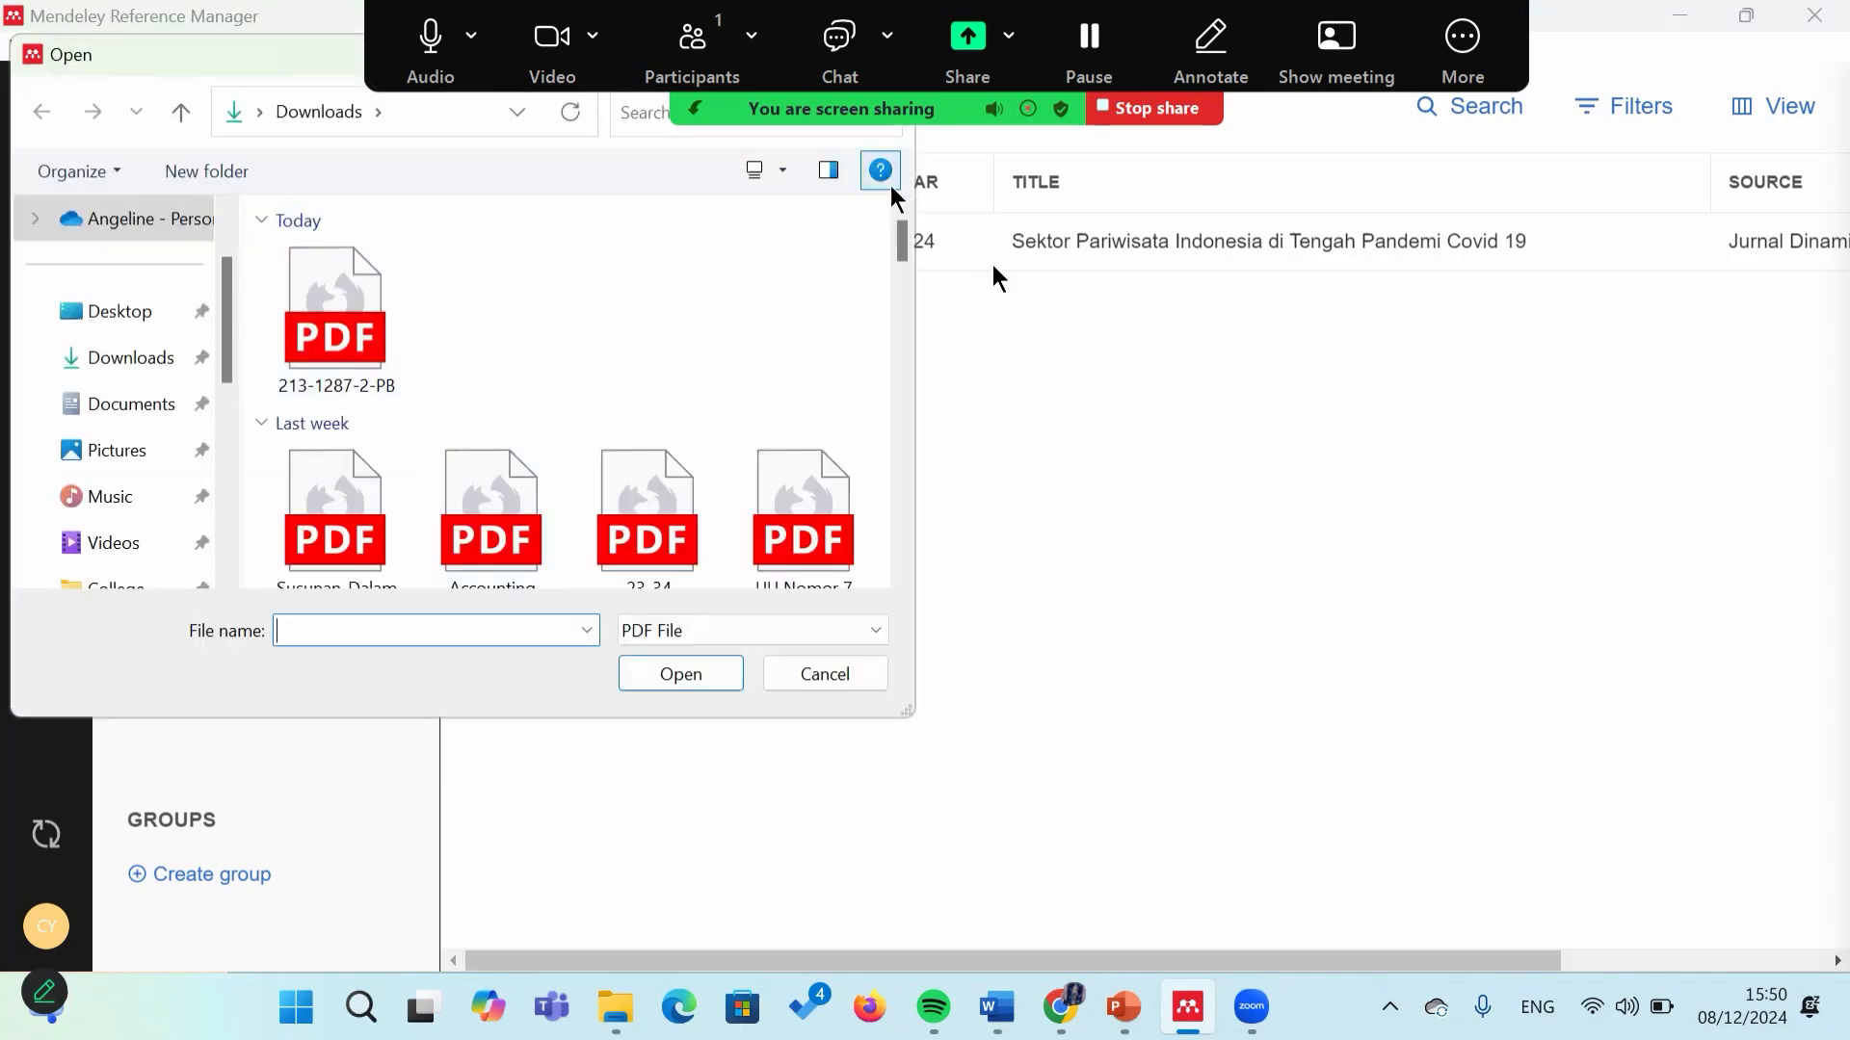
drag(902, 259, 902, 318)
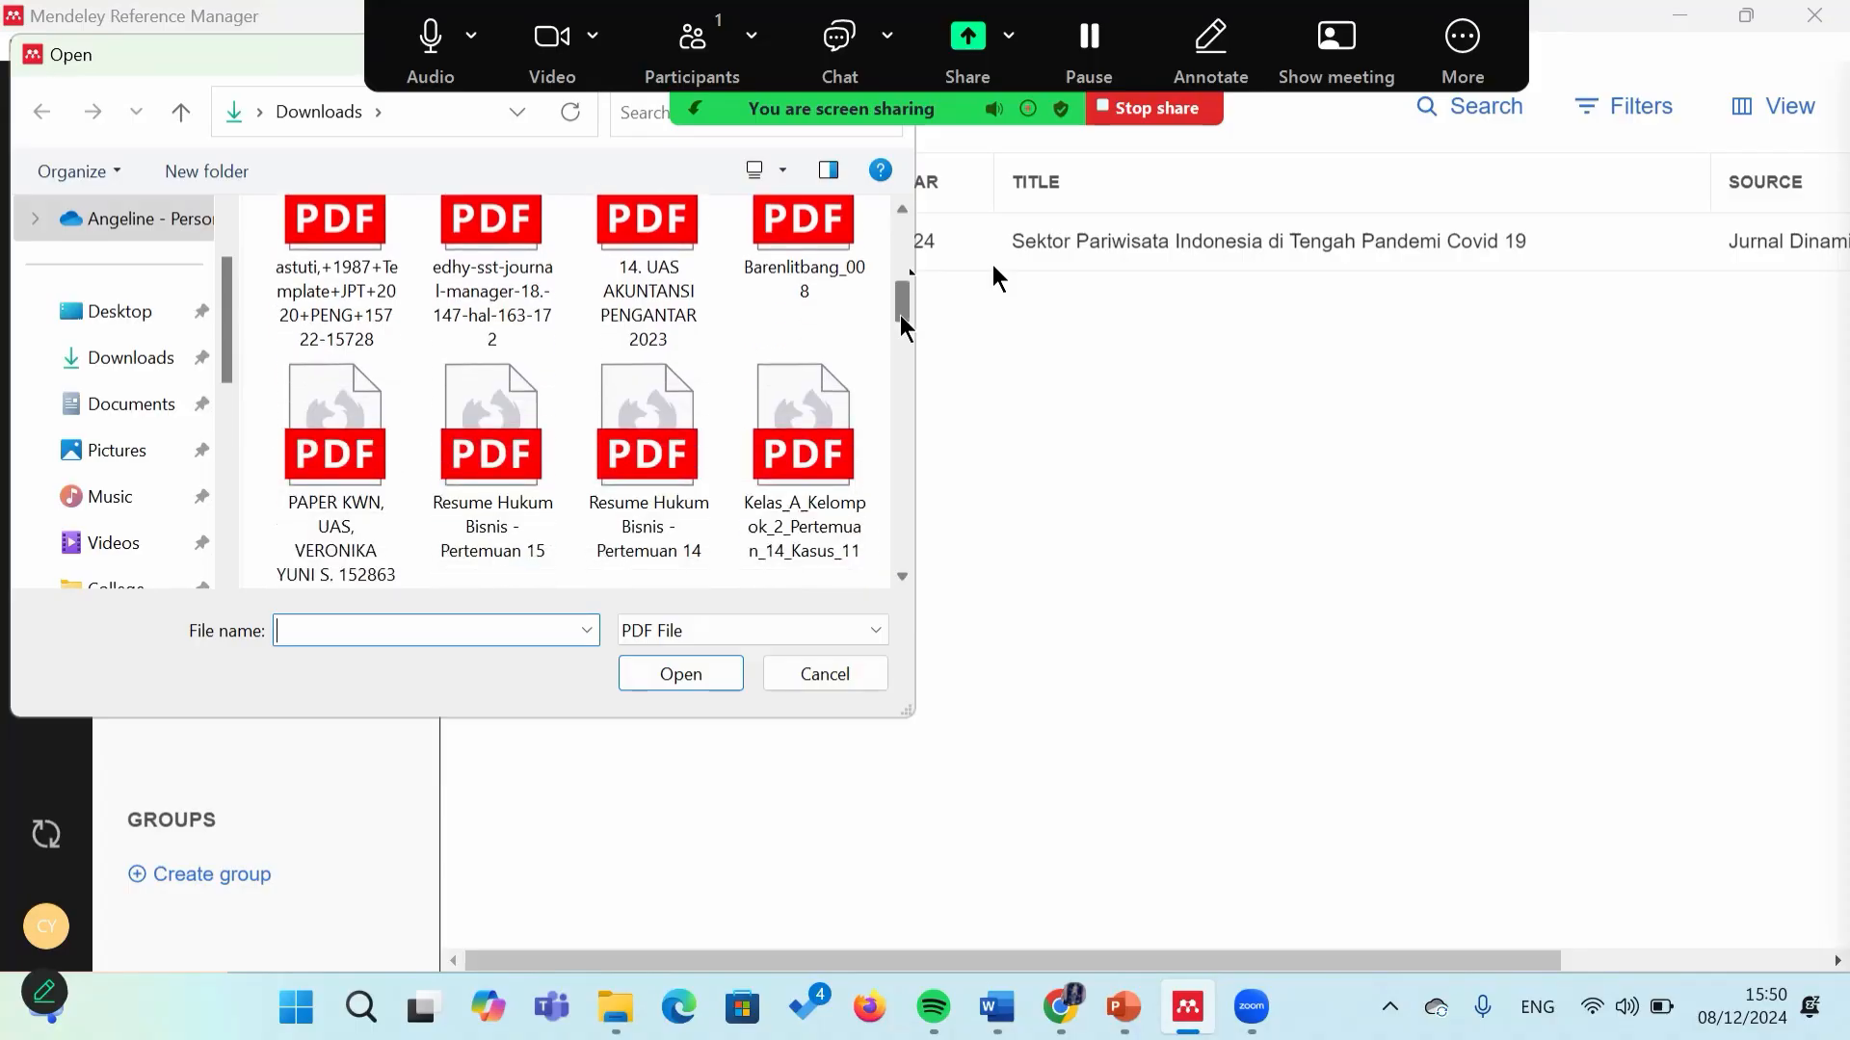
drag(902, 320, 902, 309)
click(386, 424)
double_click(385, 424)
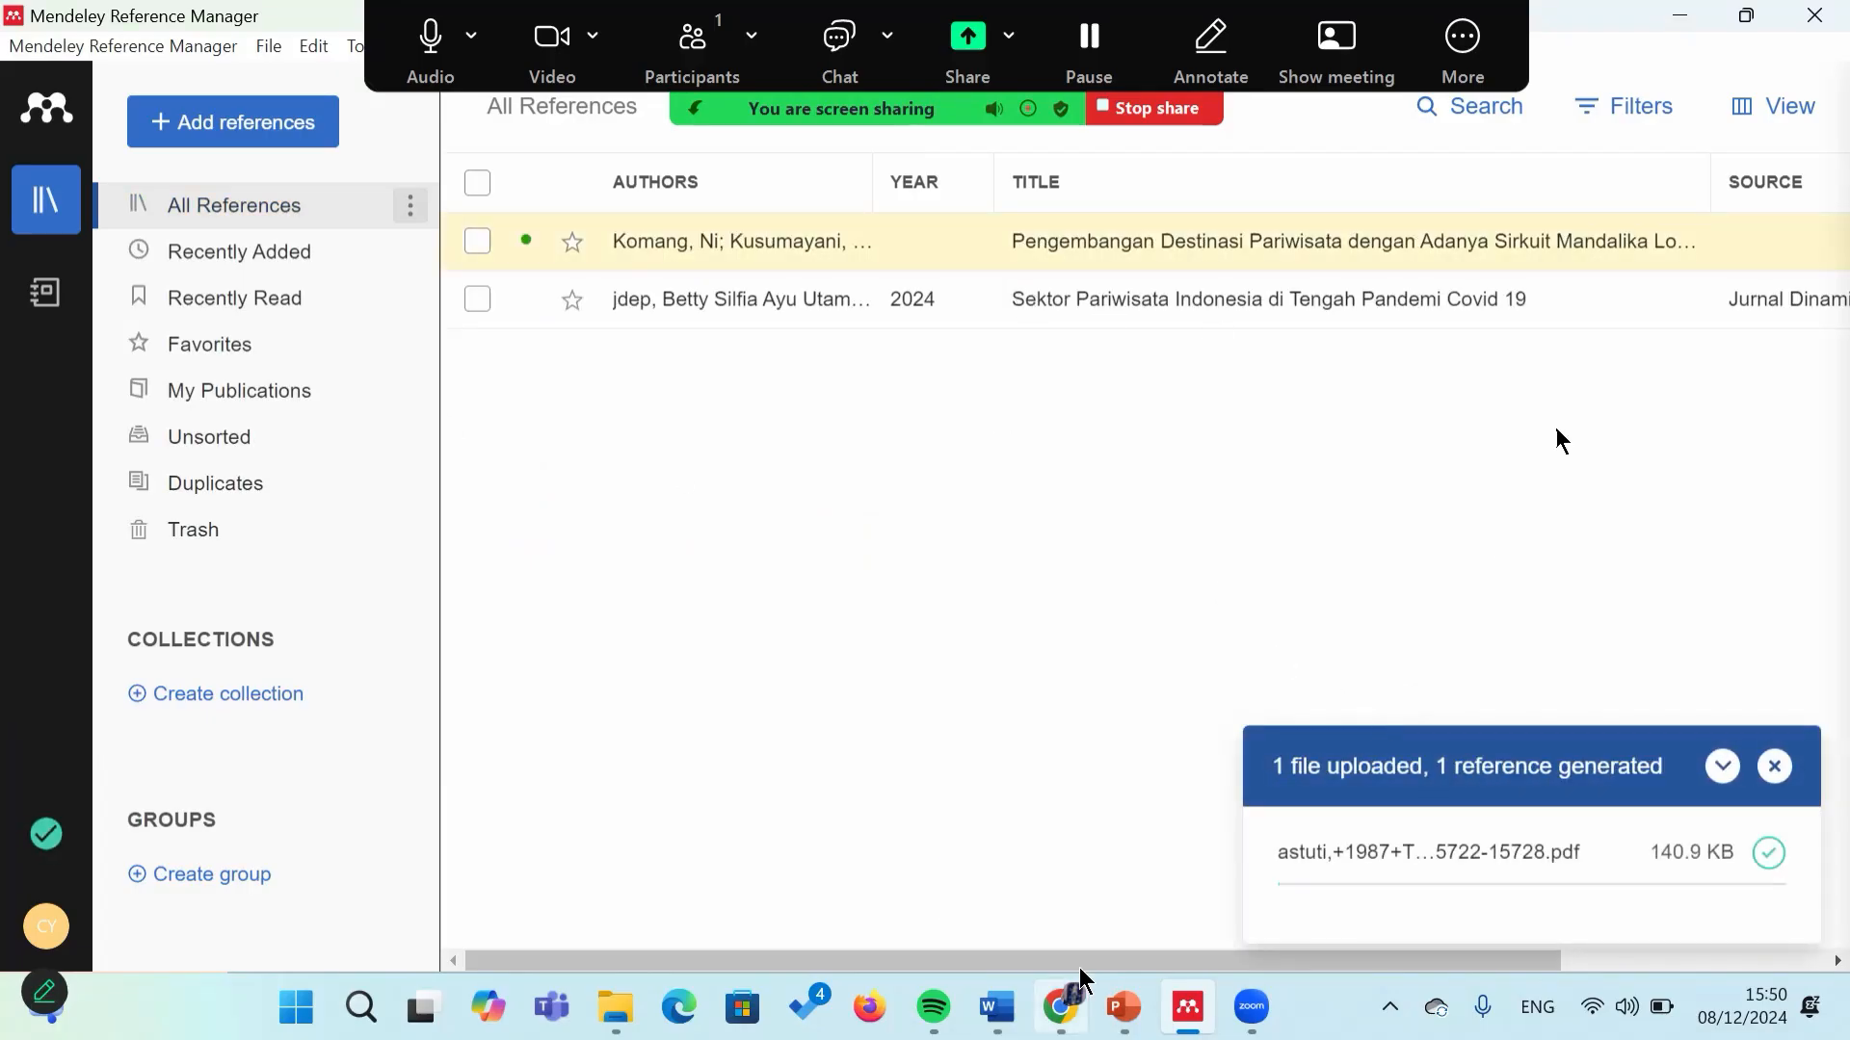
mouse_move(1079, 966)
drag(1079, 966, 1110, 966)
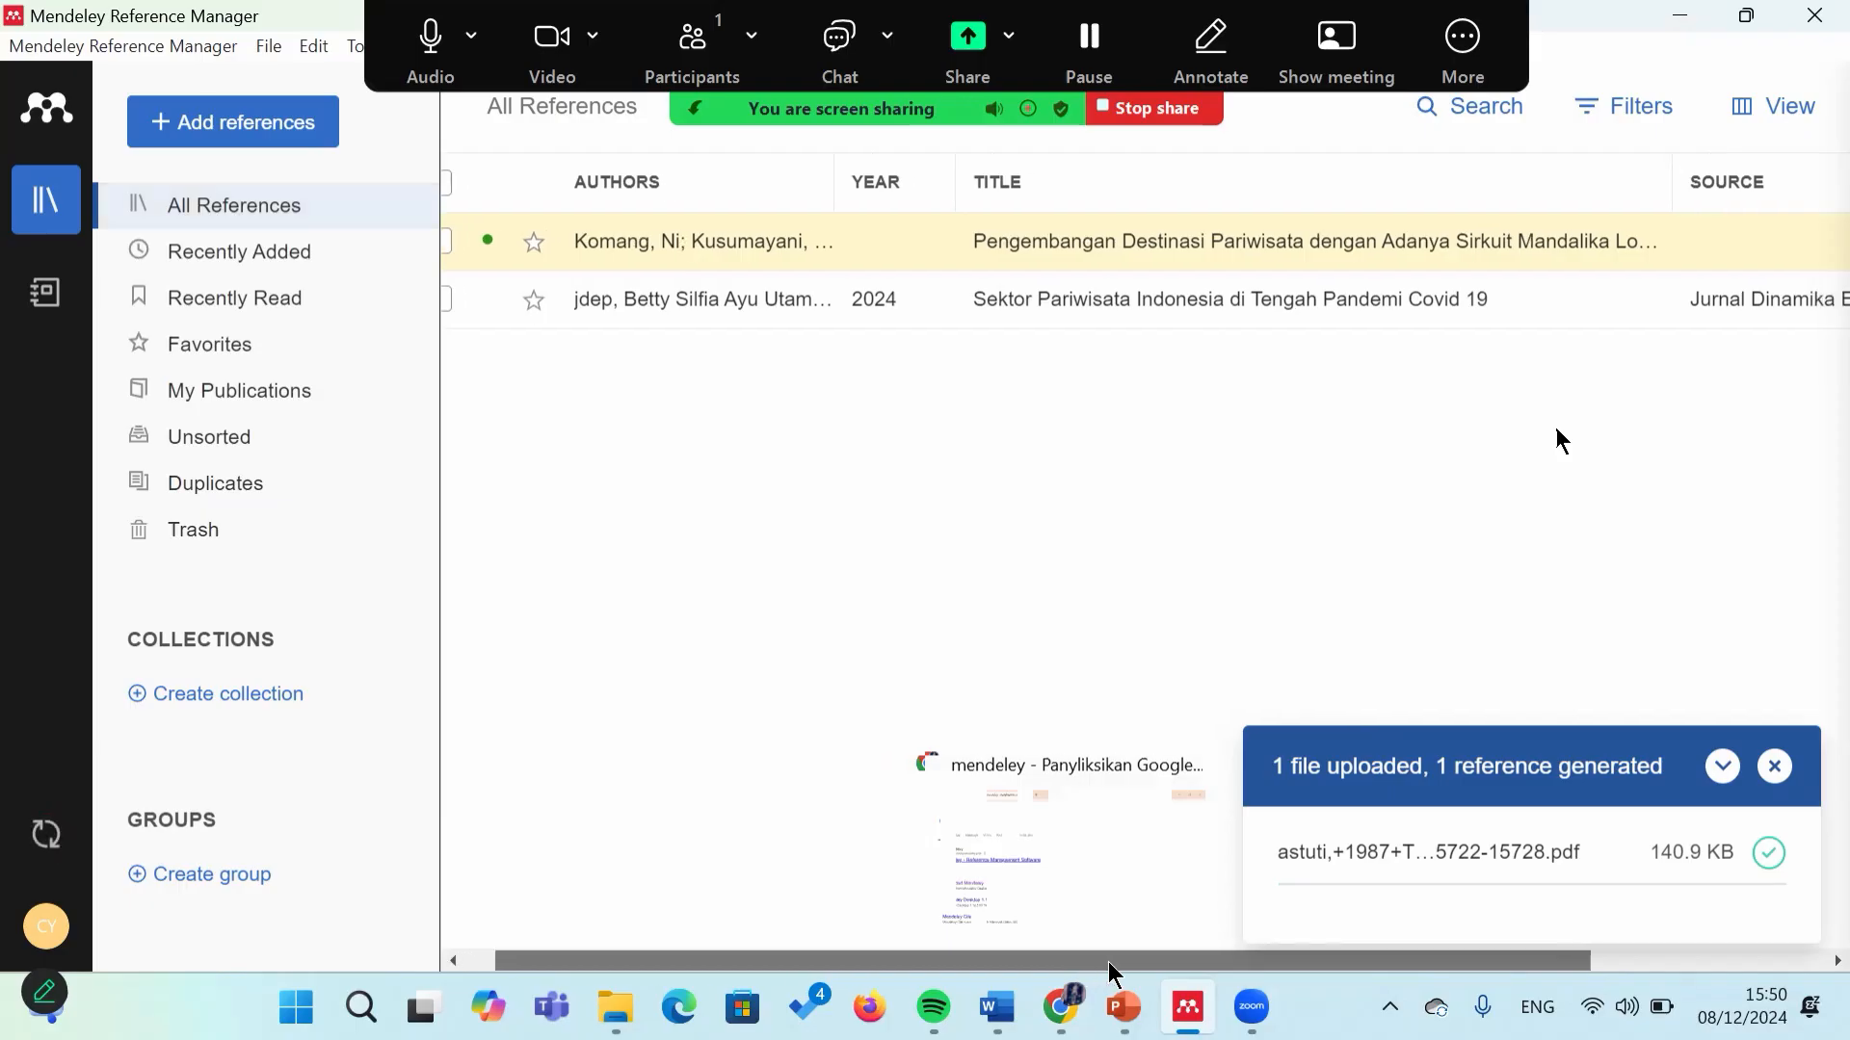
click(1774, 766)
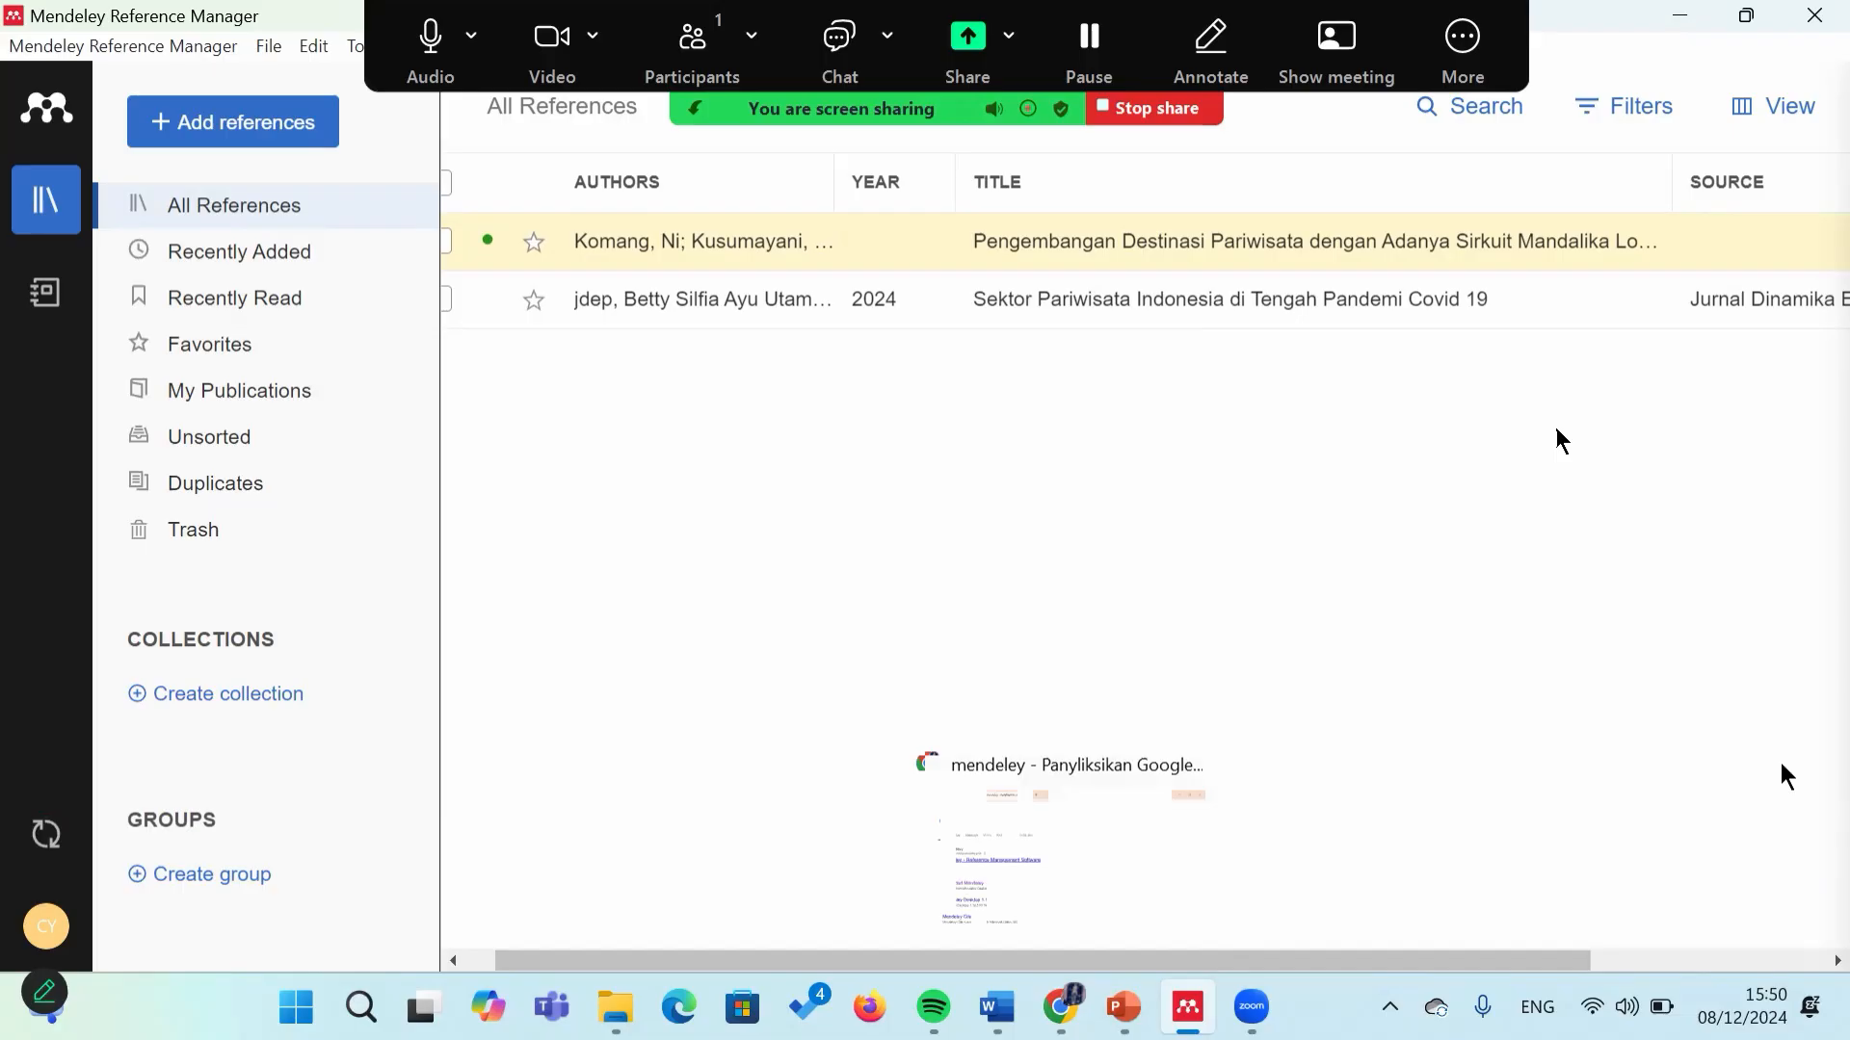
Step: Review the full details of the reference "Sektor Pariwisata Indonesia di Tengah Pandemi Covid 19", from key information to identifiers, and close them
click(1291, 299)
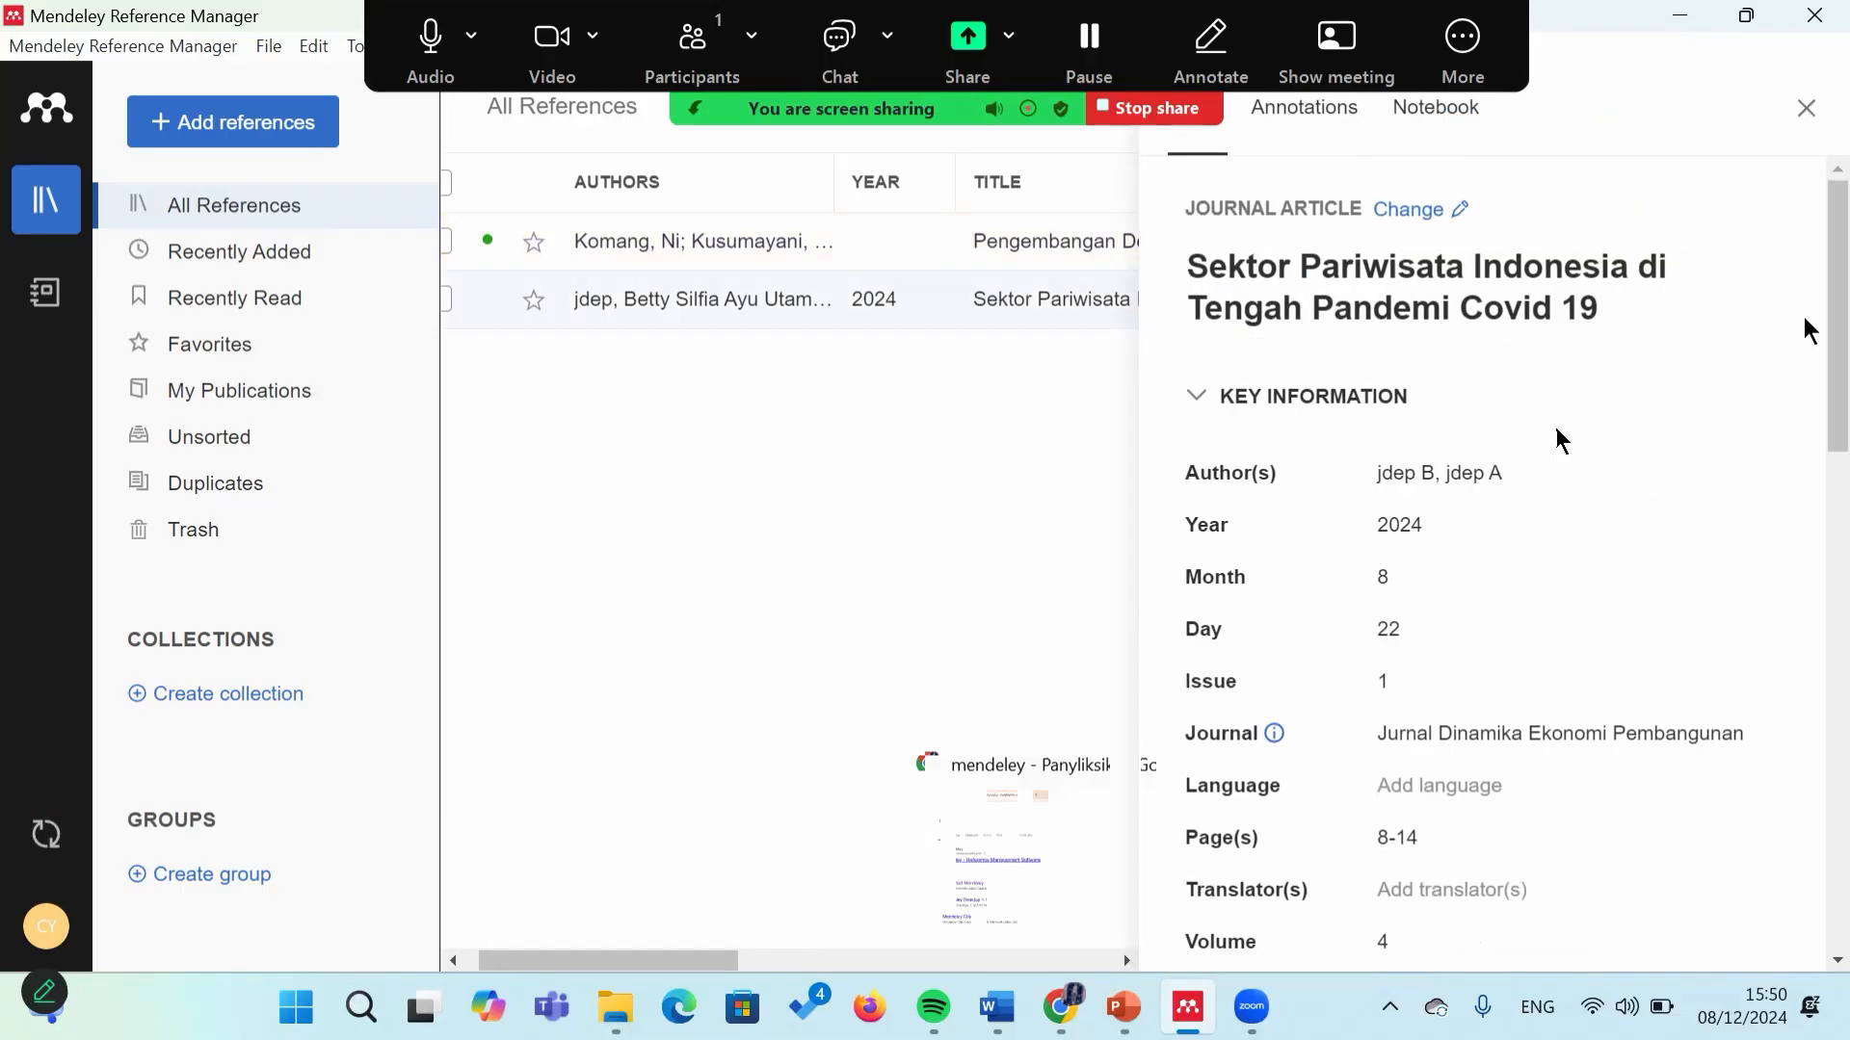
scroll(1806, 327, down, 1)
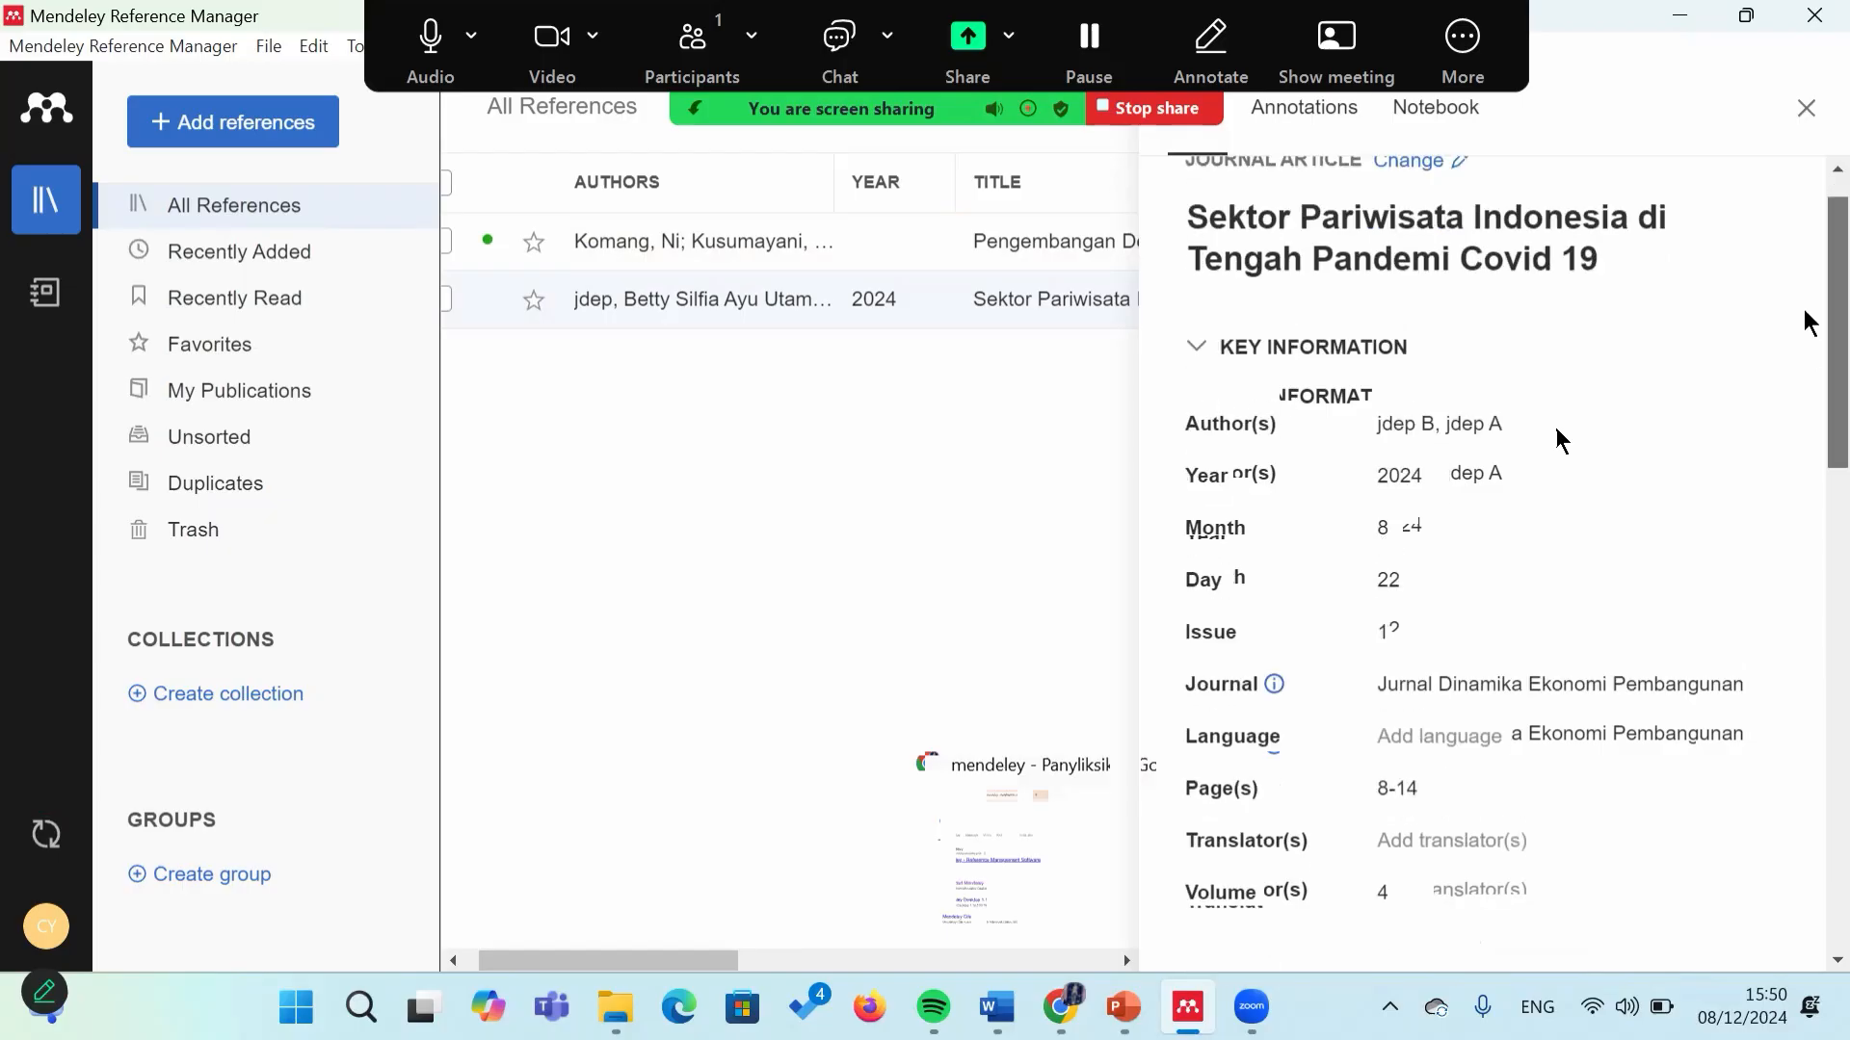
scroll(1806, 347, down, 3)
scroll(1806, 405, down, 3)
scroll(1804, 466, up, 5)
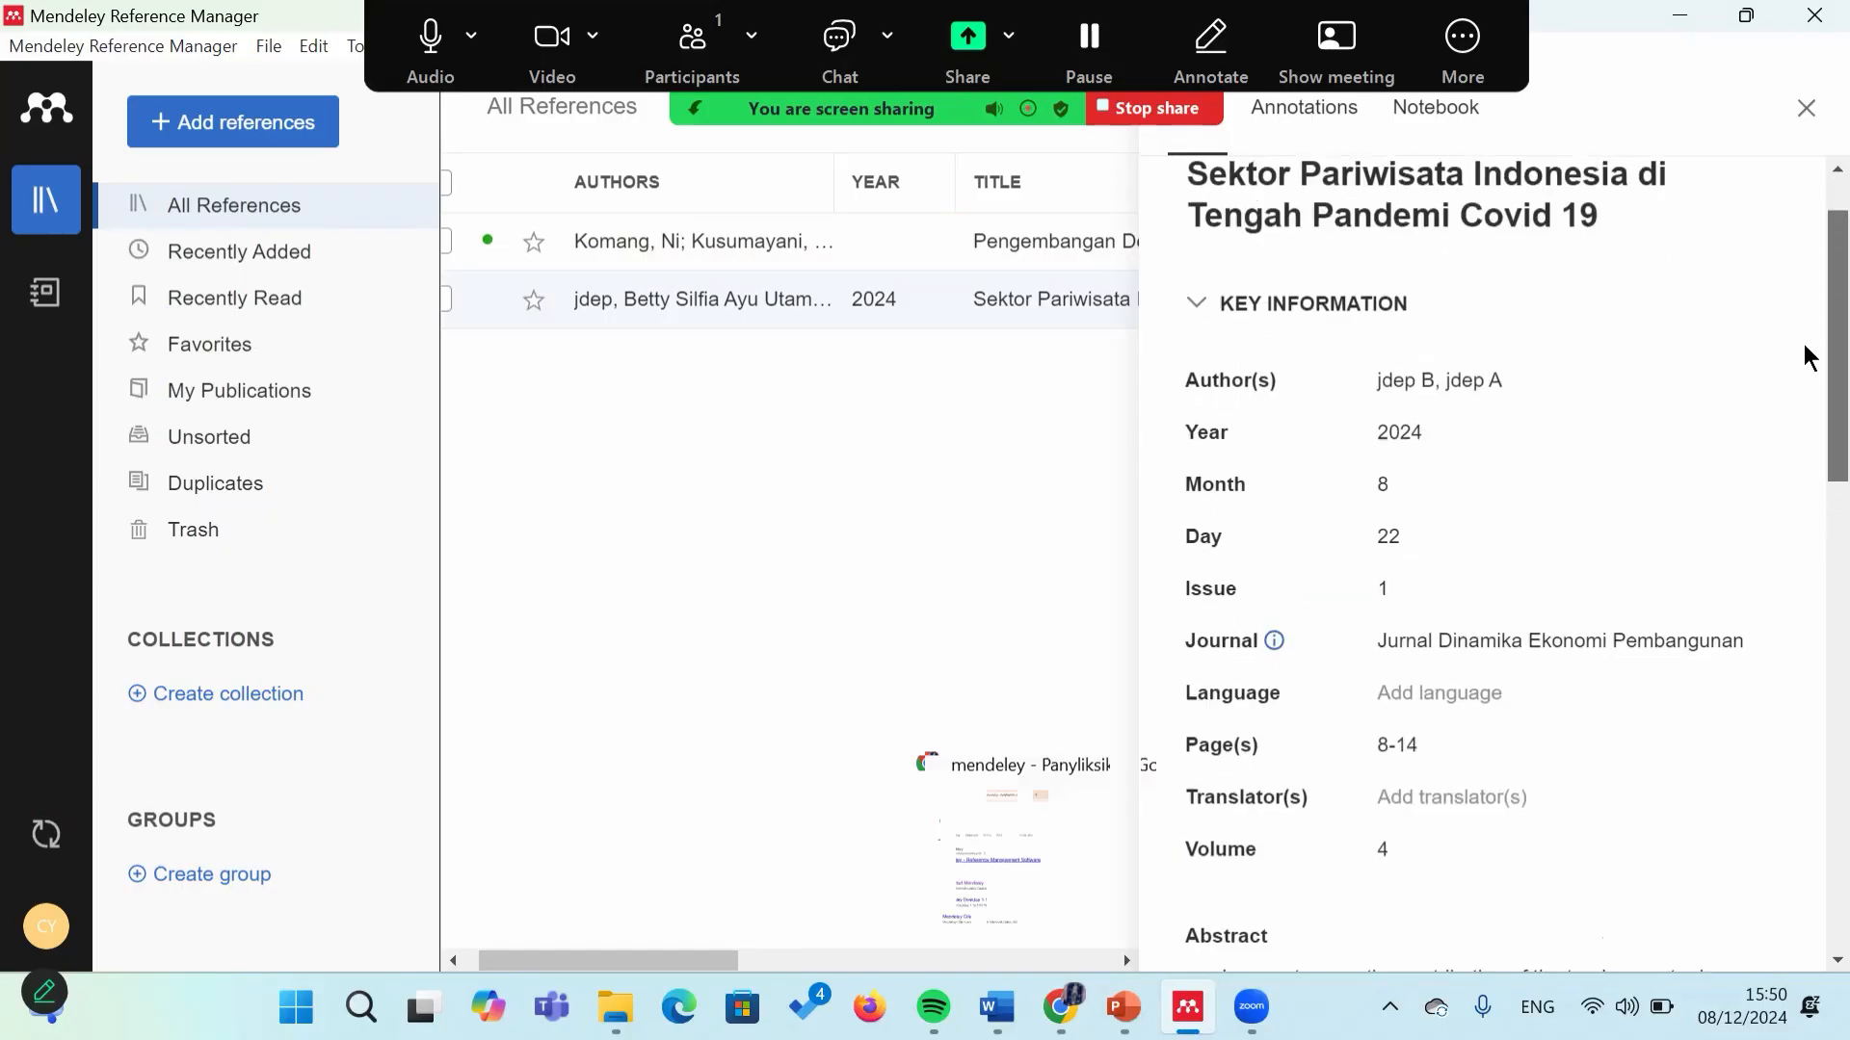
scroll(1809, 328, up, 2)
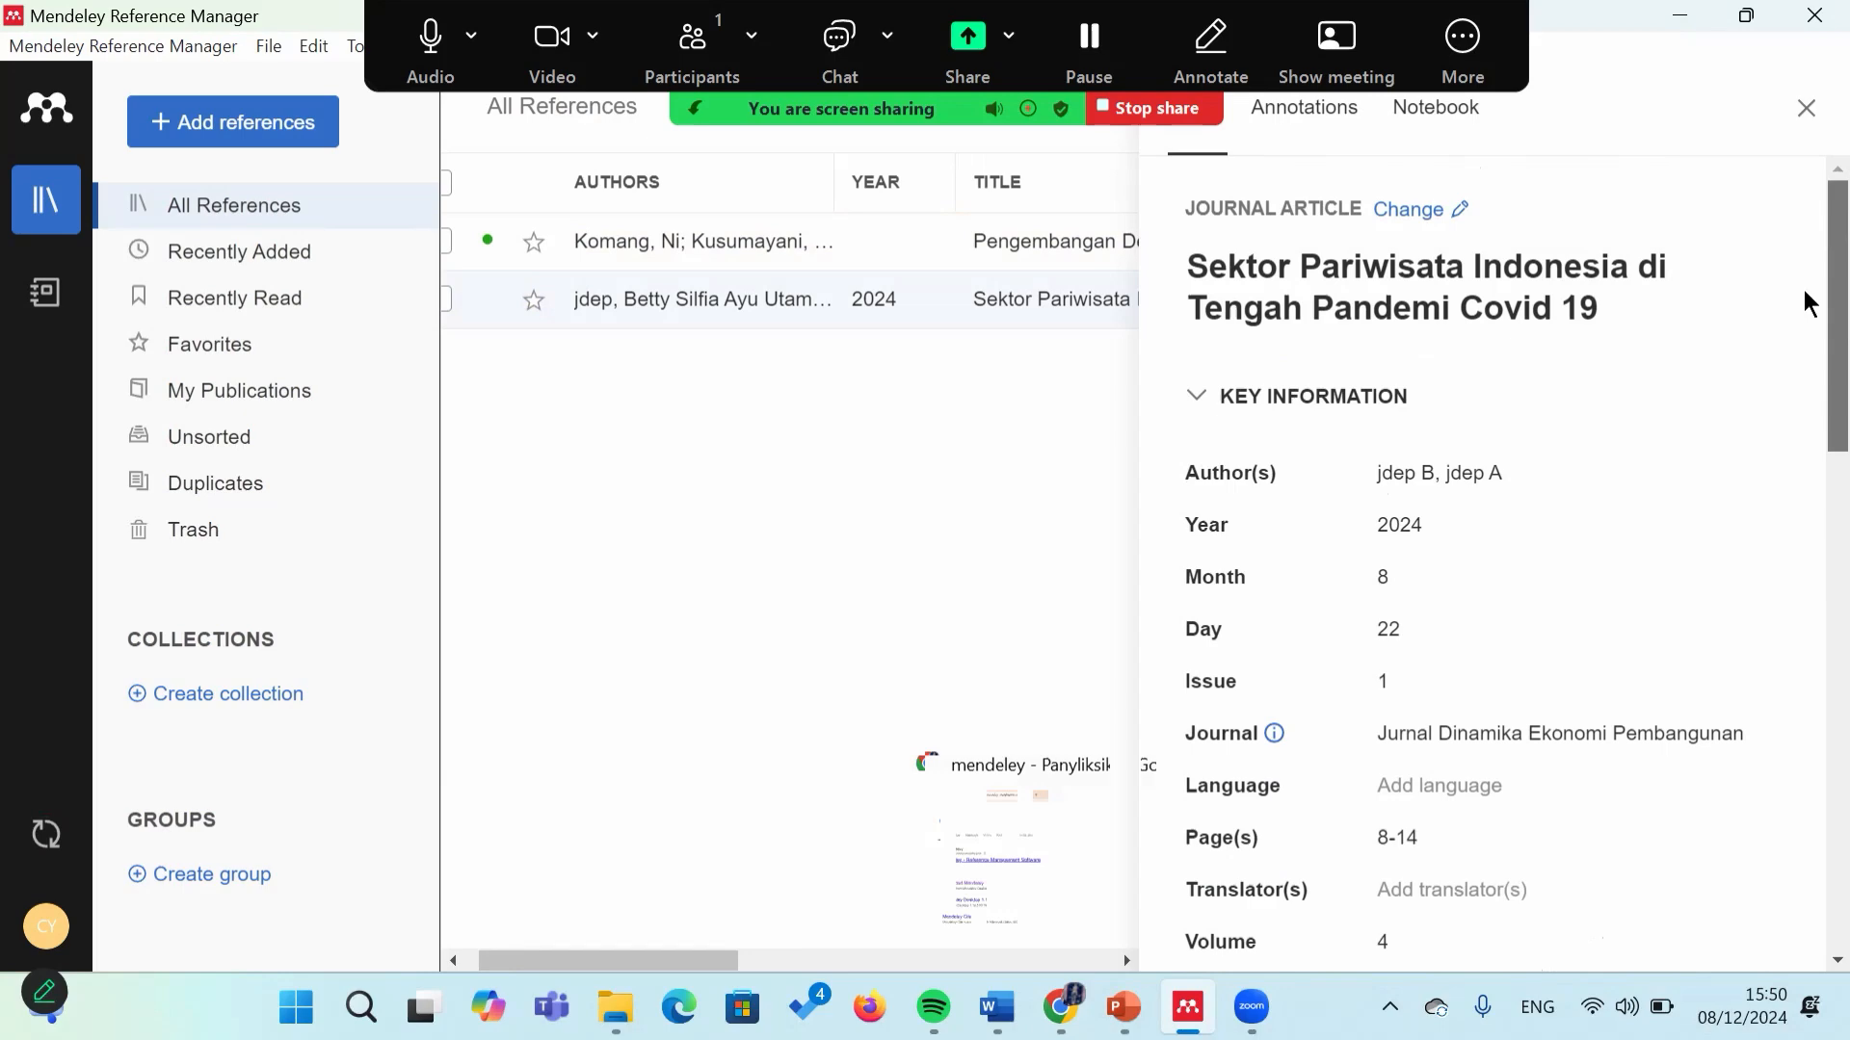
scroll(1809, 302, down, 7)
scroll(1809, 554, down, 8)
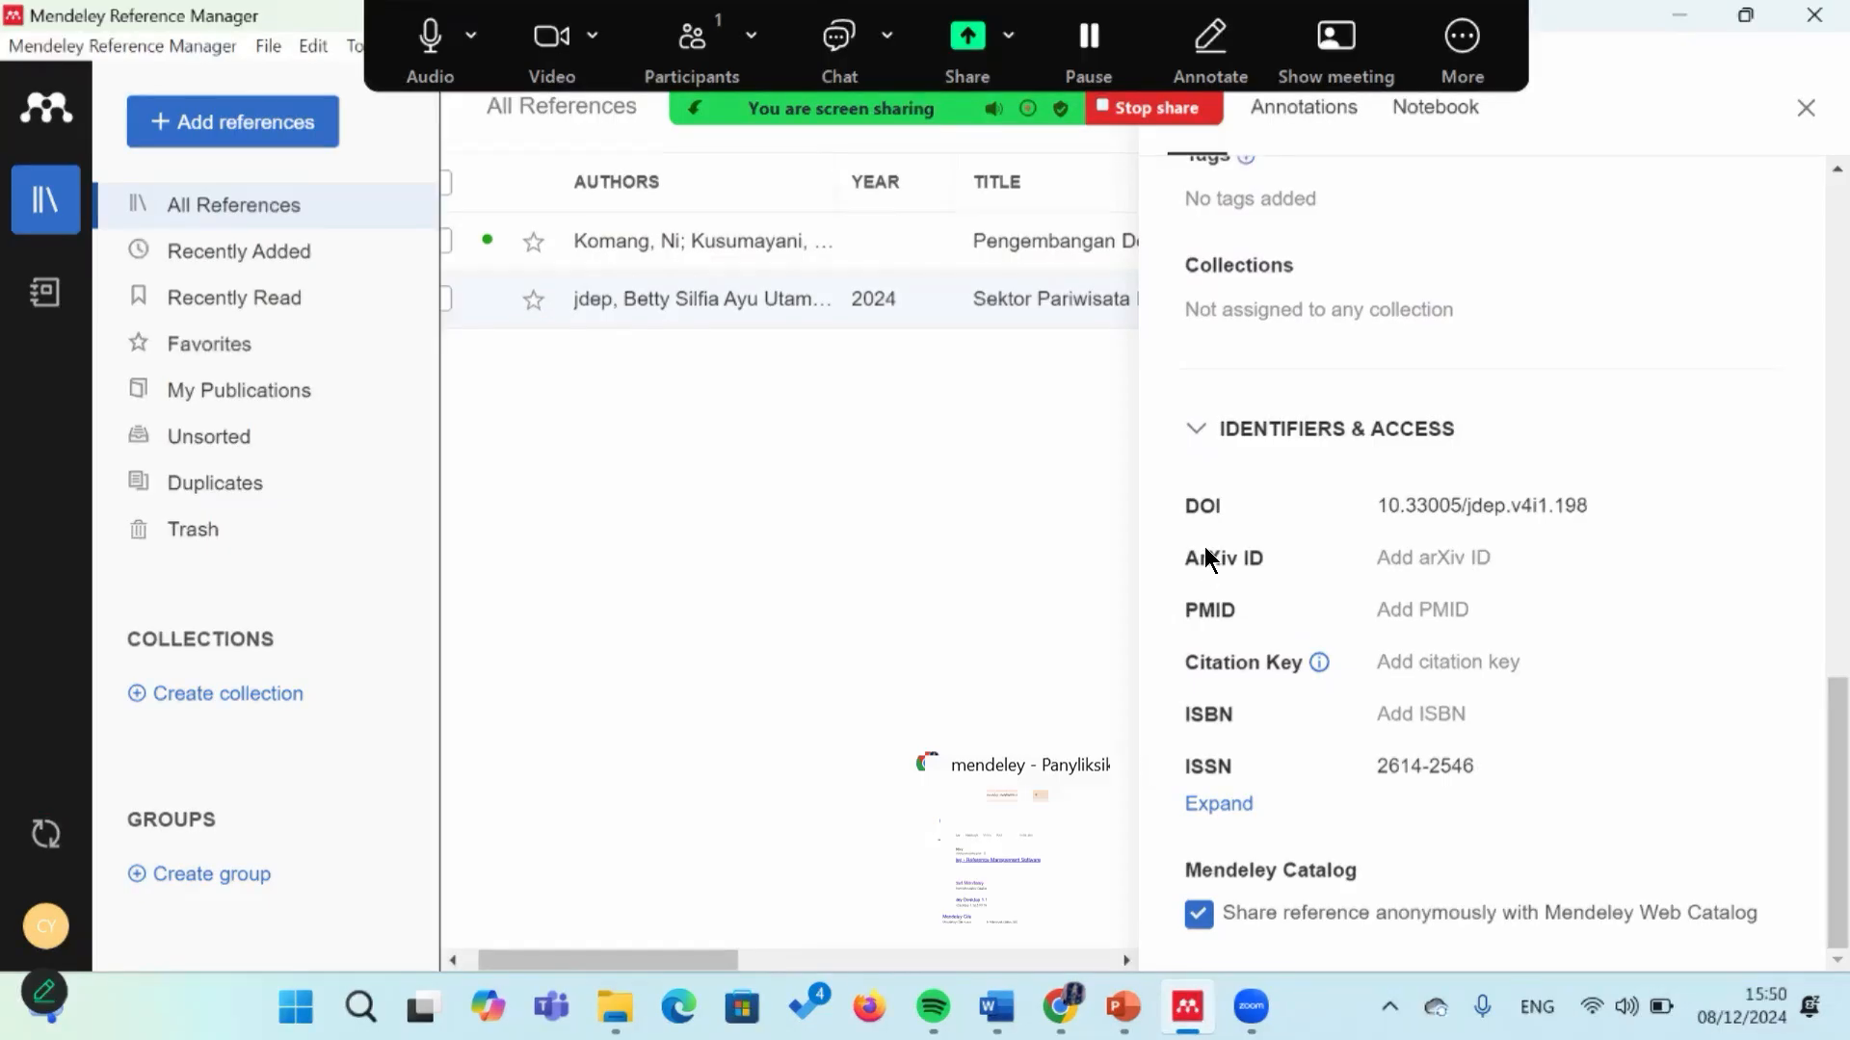
scroll(1202, 487, up, 15)
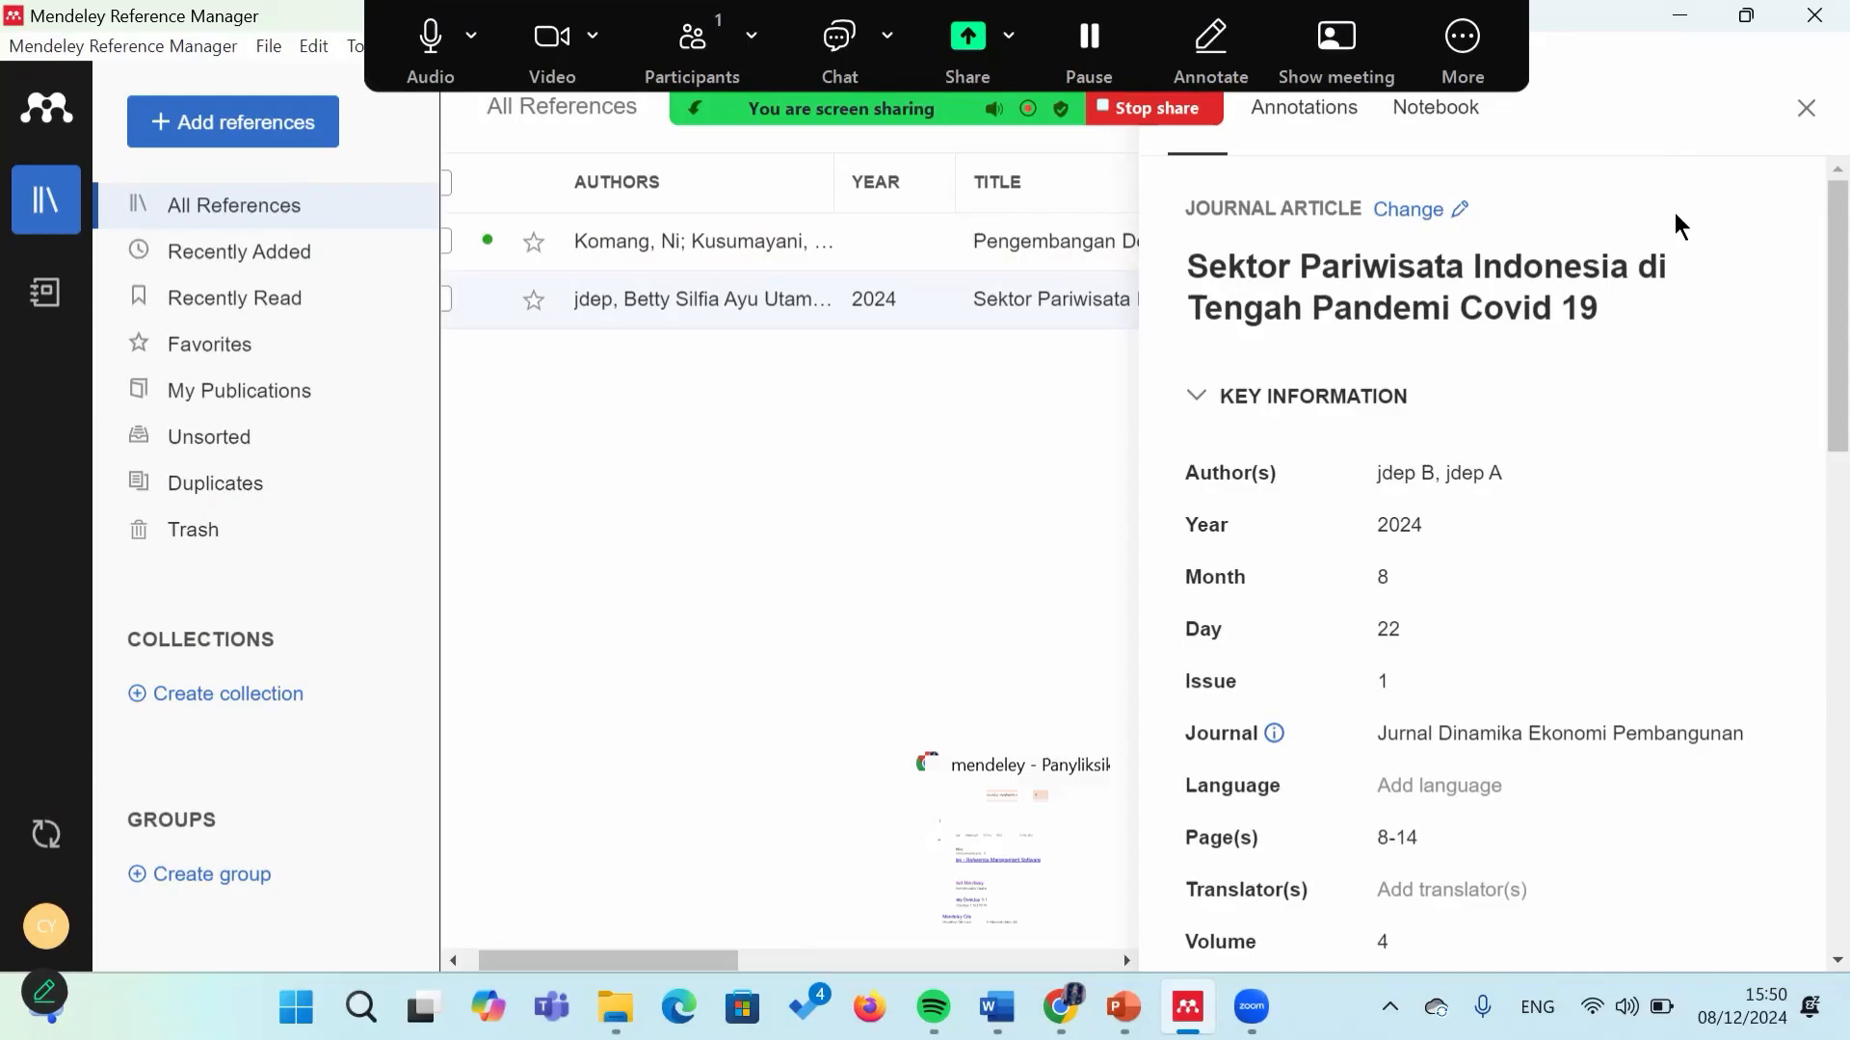
click(1803, 110)
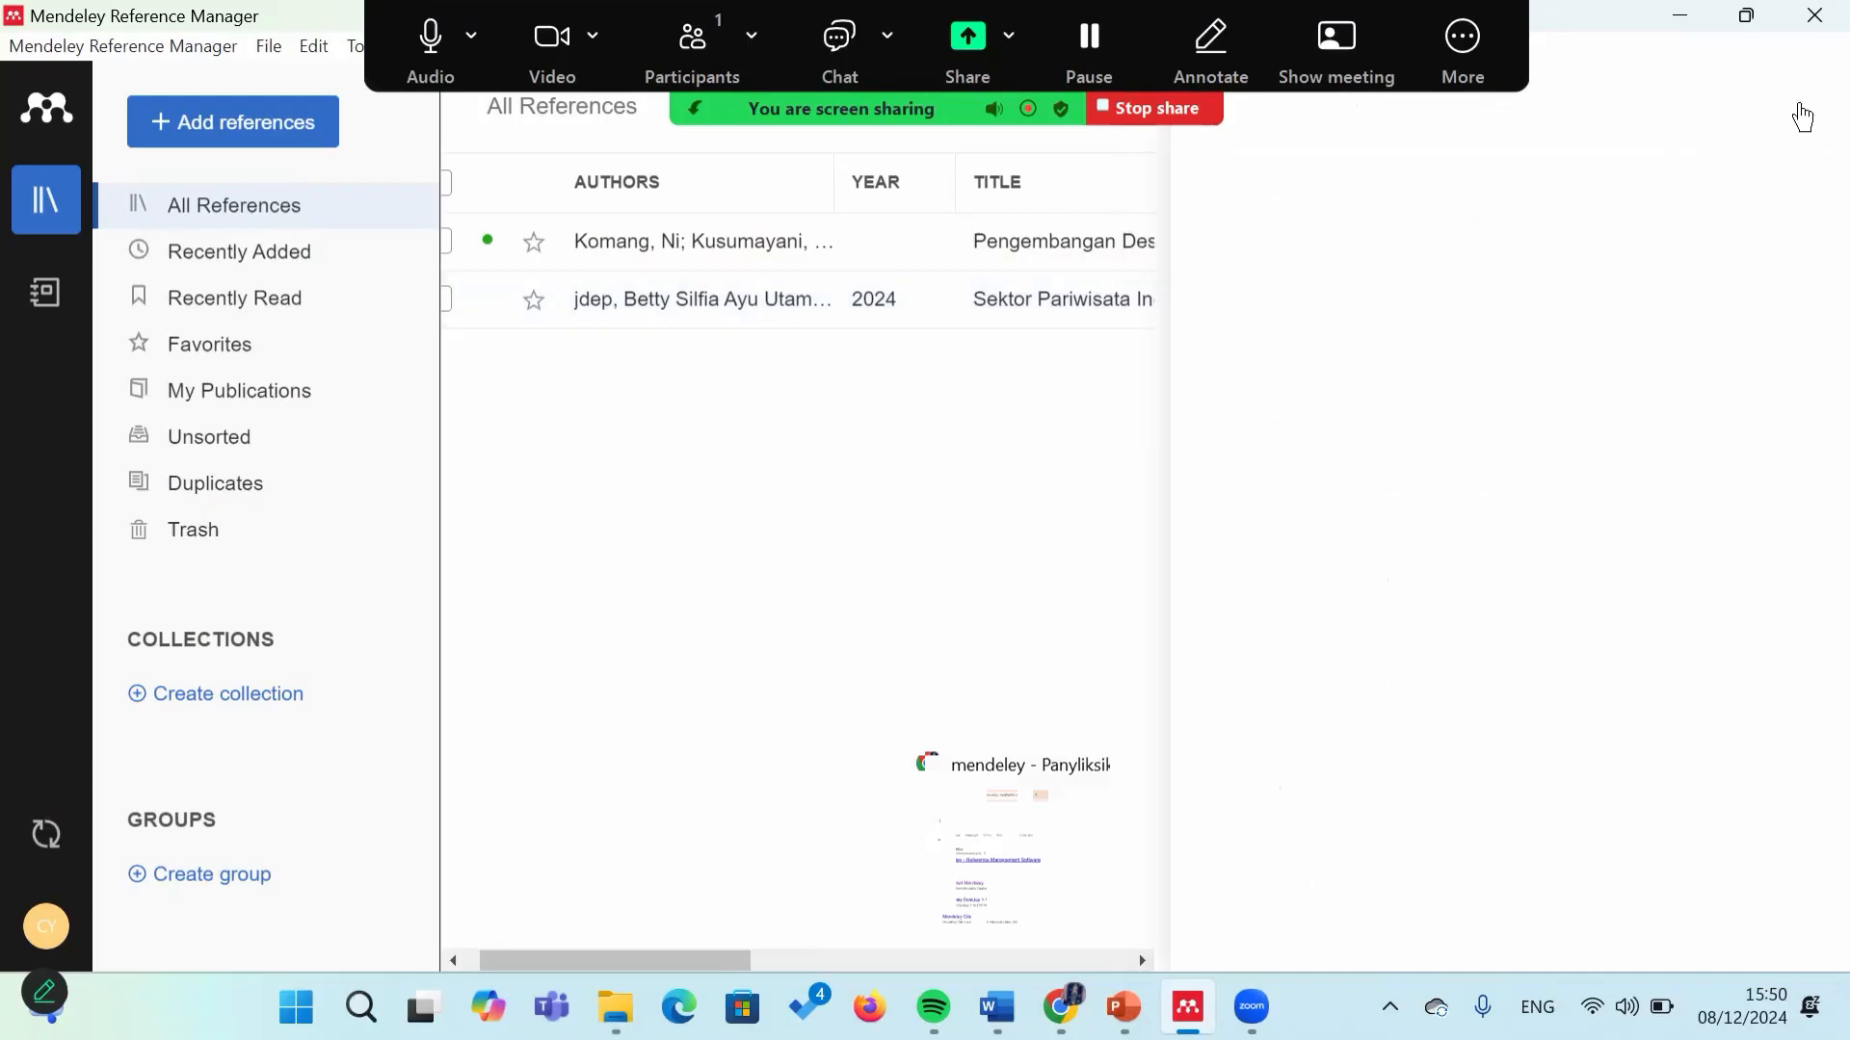
Step: Review the details of the reference "Pengembangan Destinasi Pariwisata dengan Adanya Sirkuit Mandalika Lombok Tengah", including its key information fields, and close them
click(985, 262)
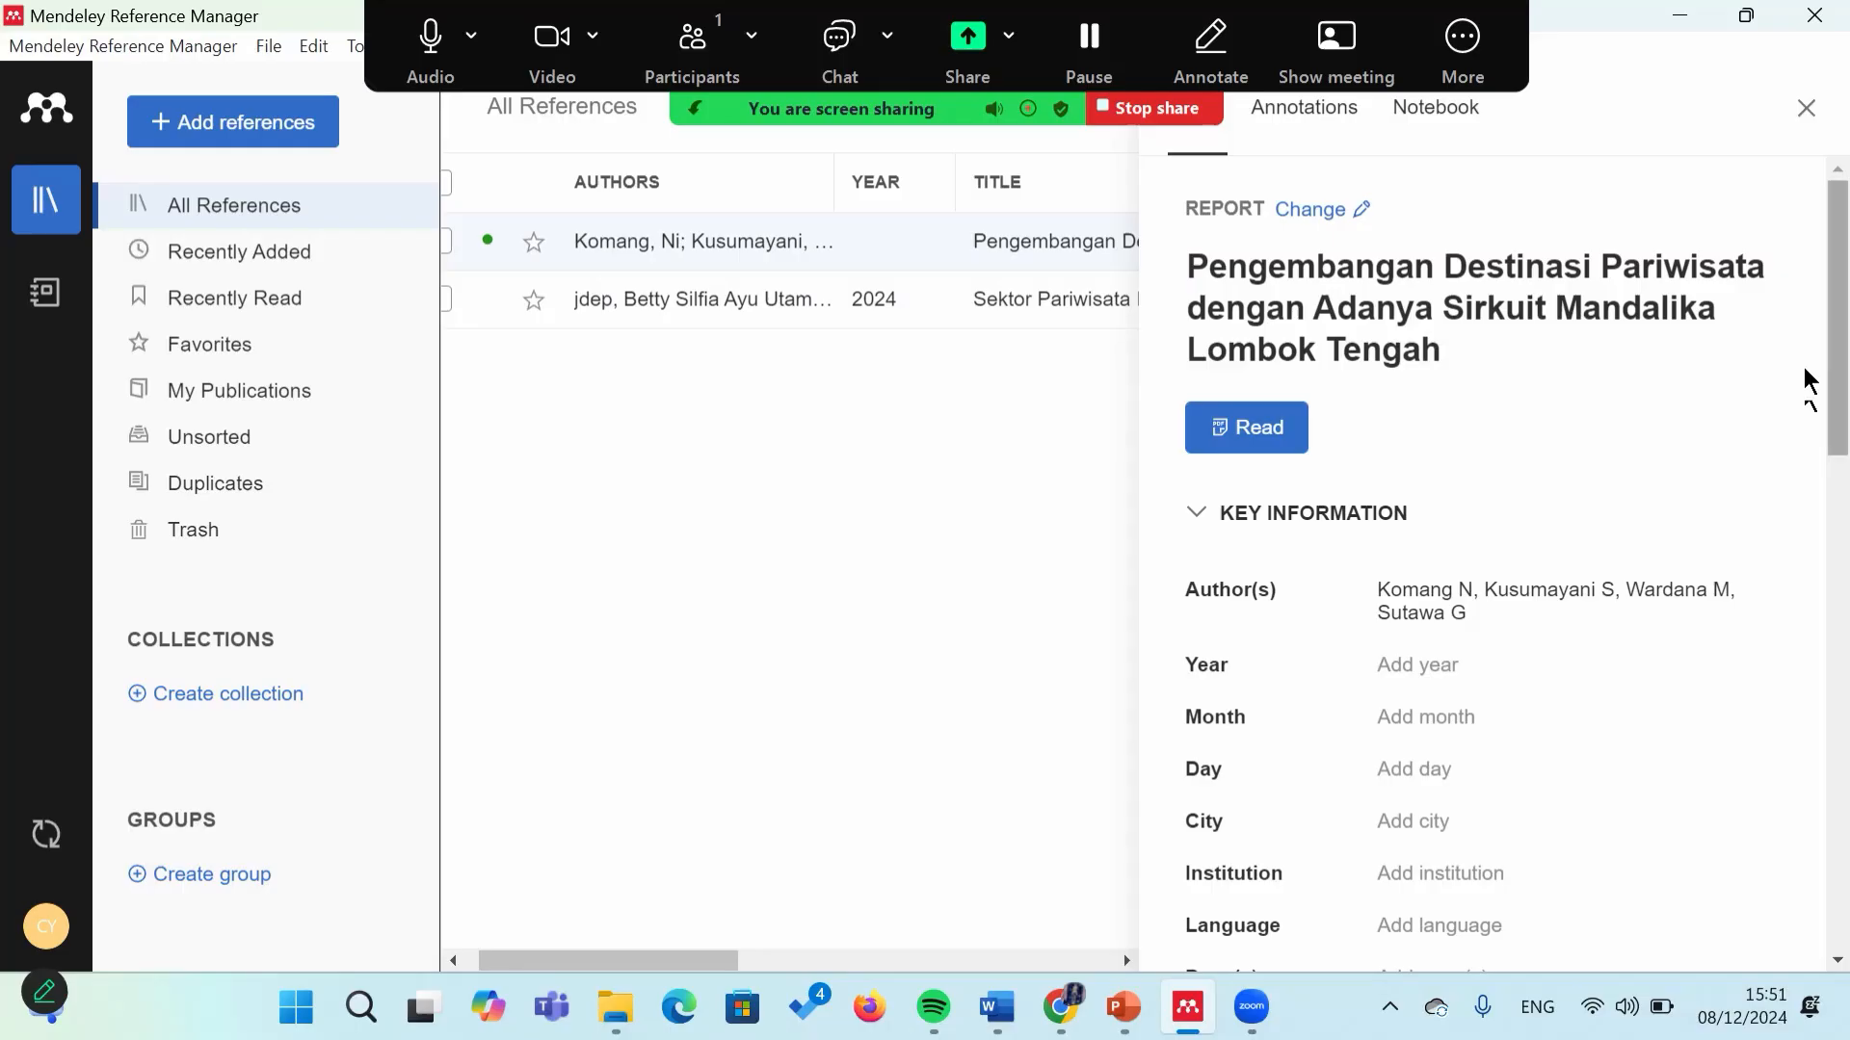
scroll(1808, 366, down, 4)
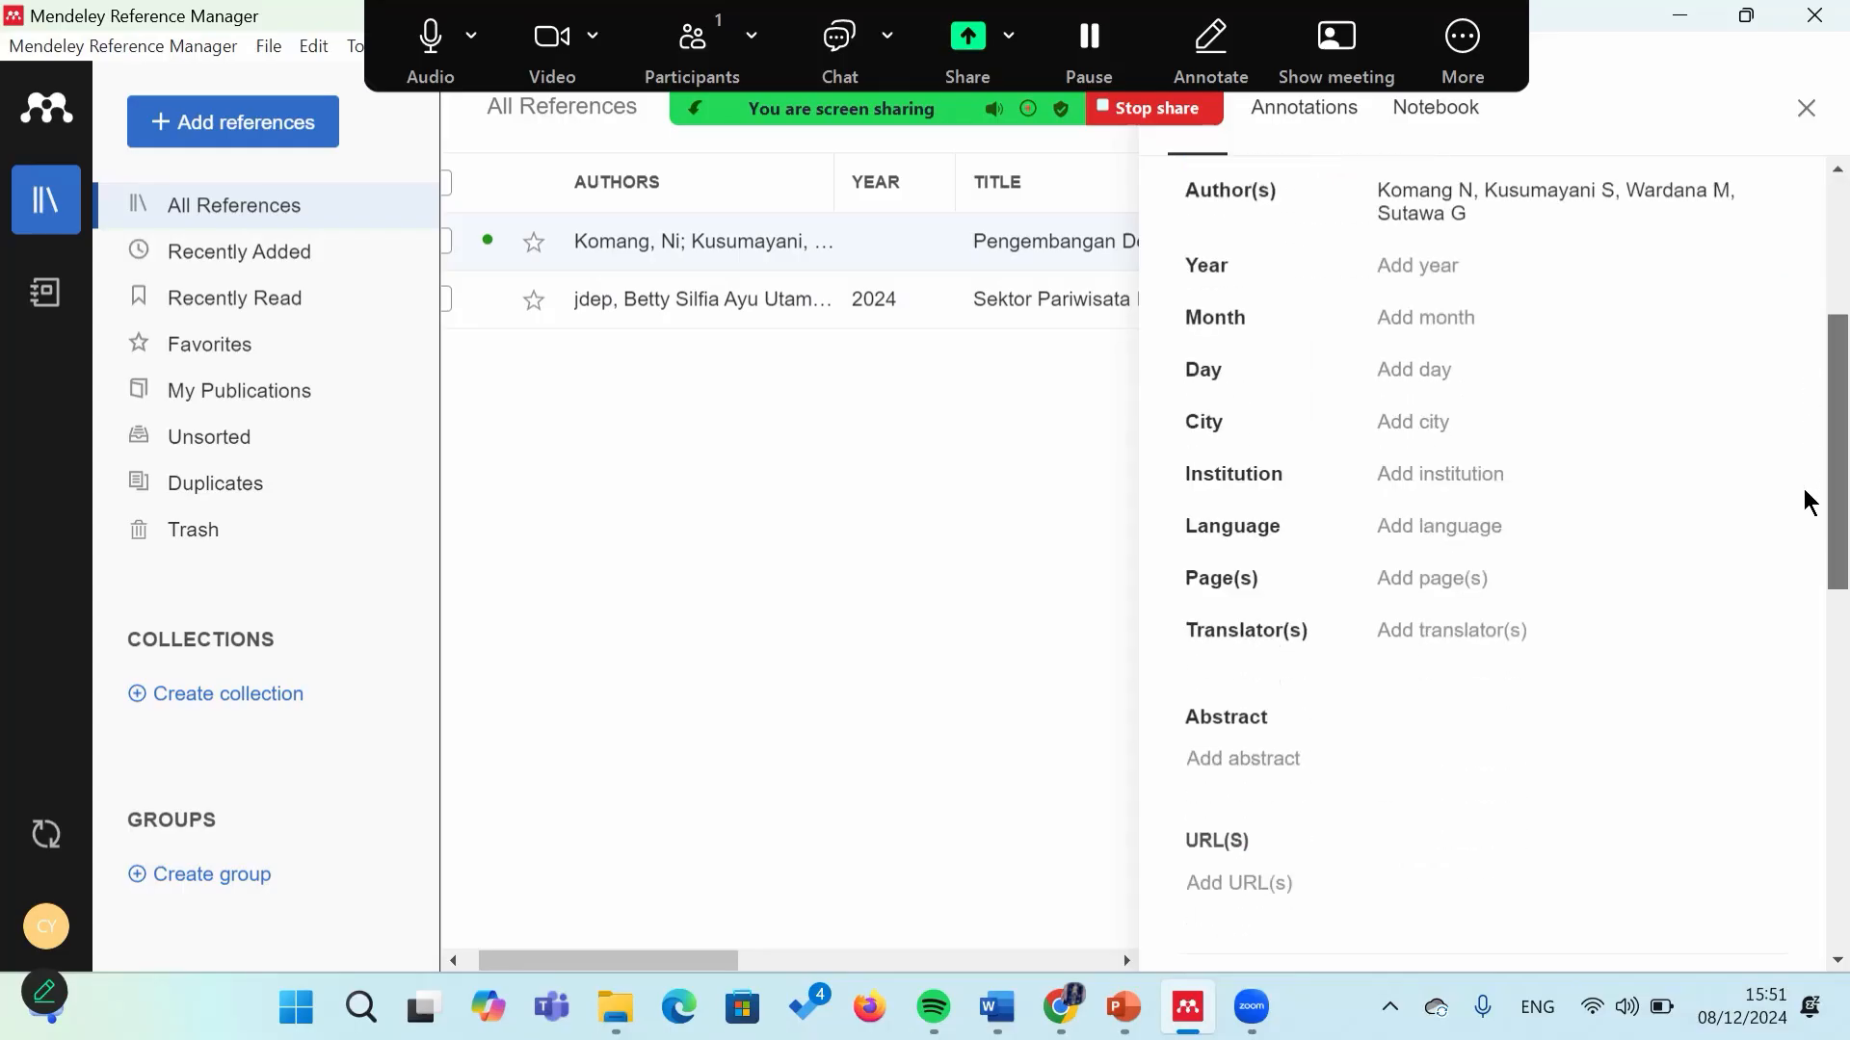
scroll(1804, 467, up, 3)
scroll(1807, 384, down, 1)
click(1433, 512)
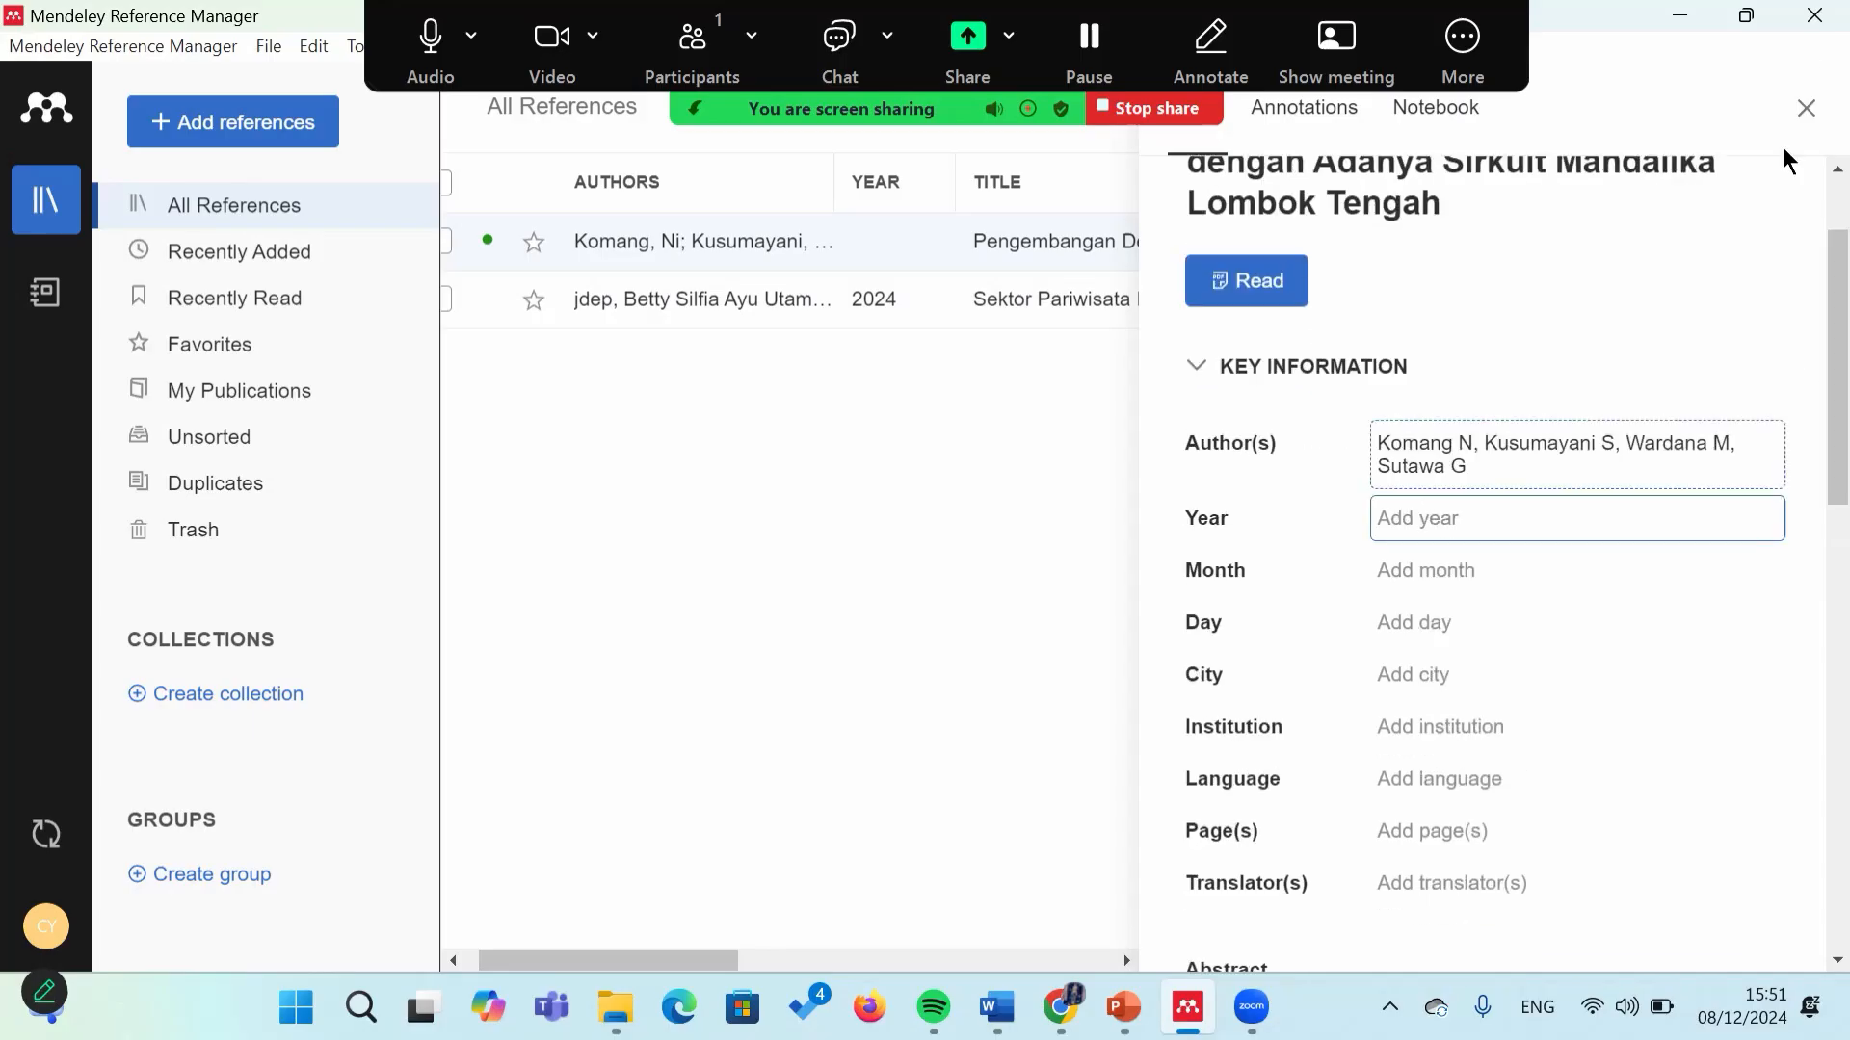
click(1807, 107)
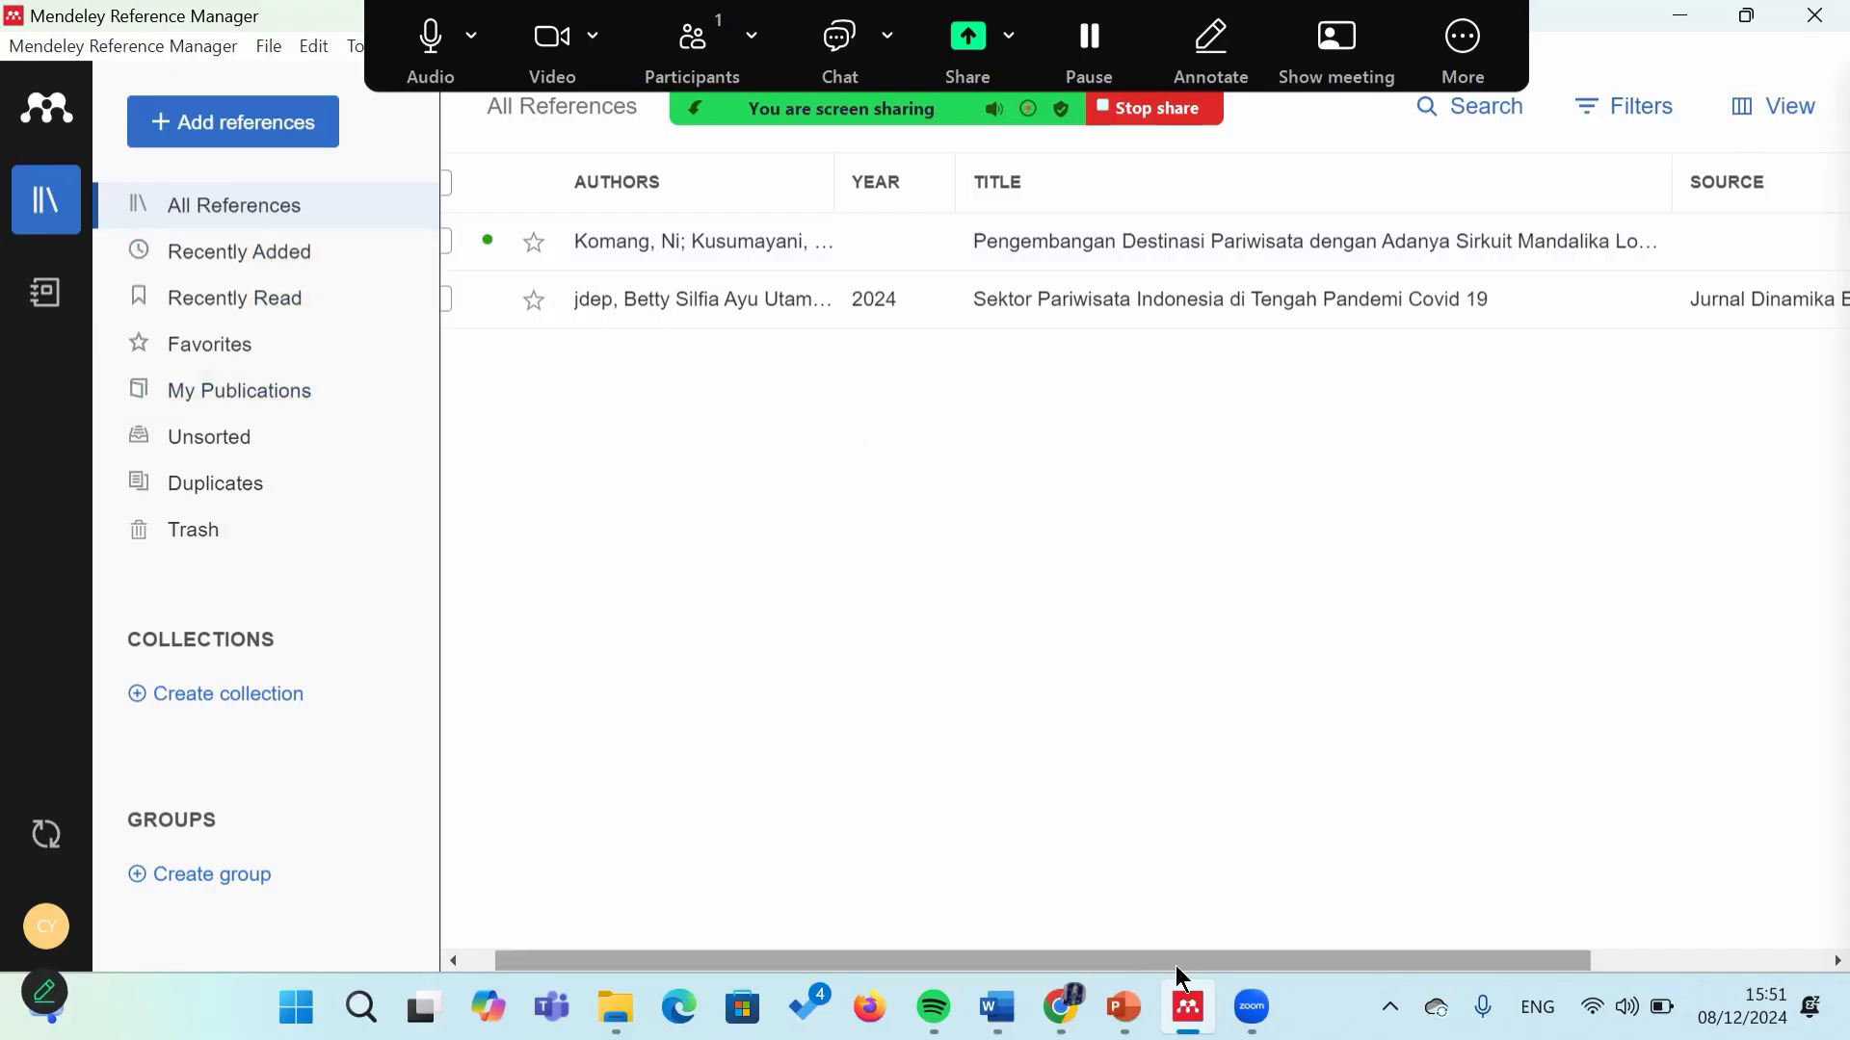
Step: In the Word document about Lagoi Bintan, cite "Sektor Pariwisata Indonesia di Tengah Pandemi Covid 19" after "wisatawan" in the paragraph starting "Lagoi juga dikenal", using Mendeley Cite
click(997, 1006)
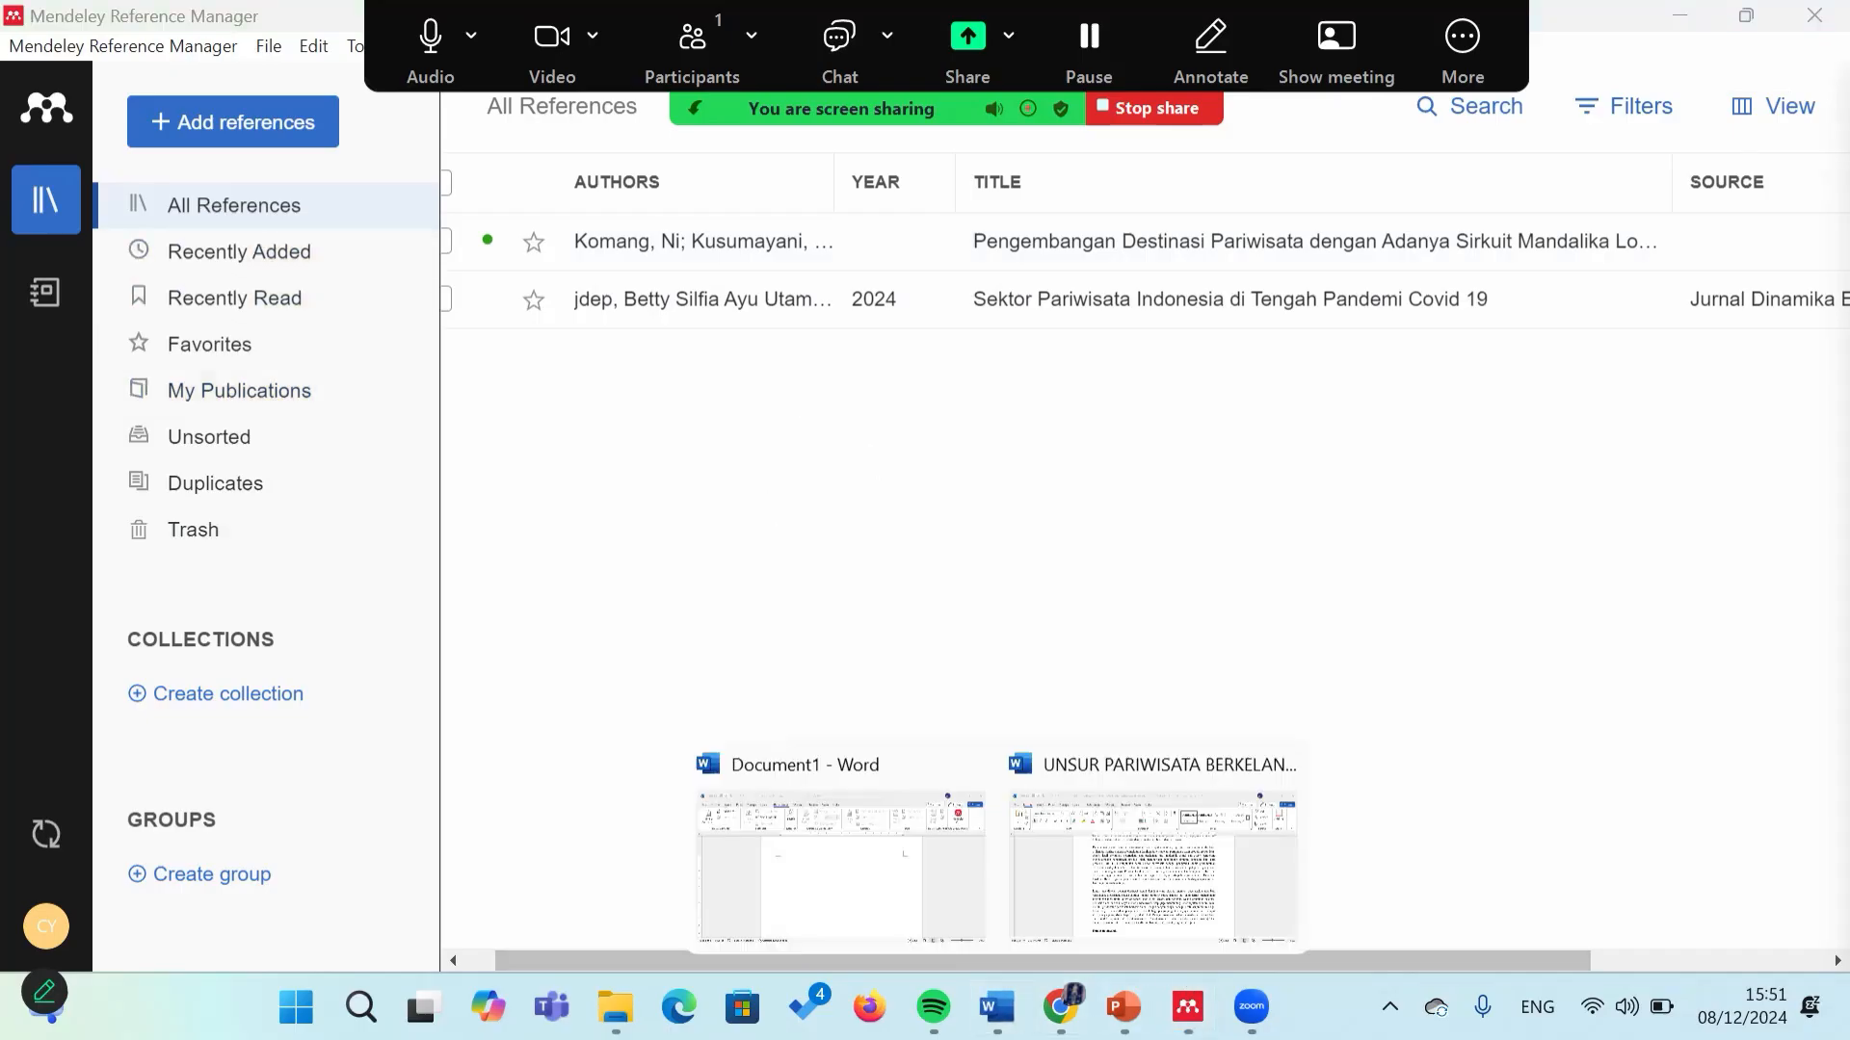
click(1125, 817)
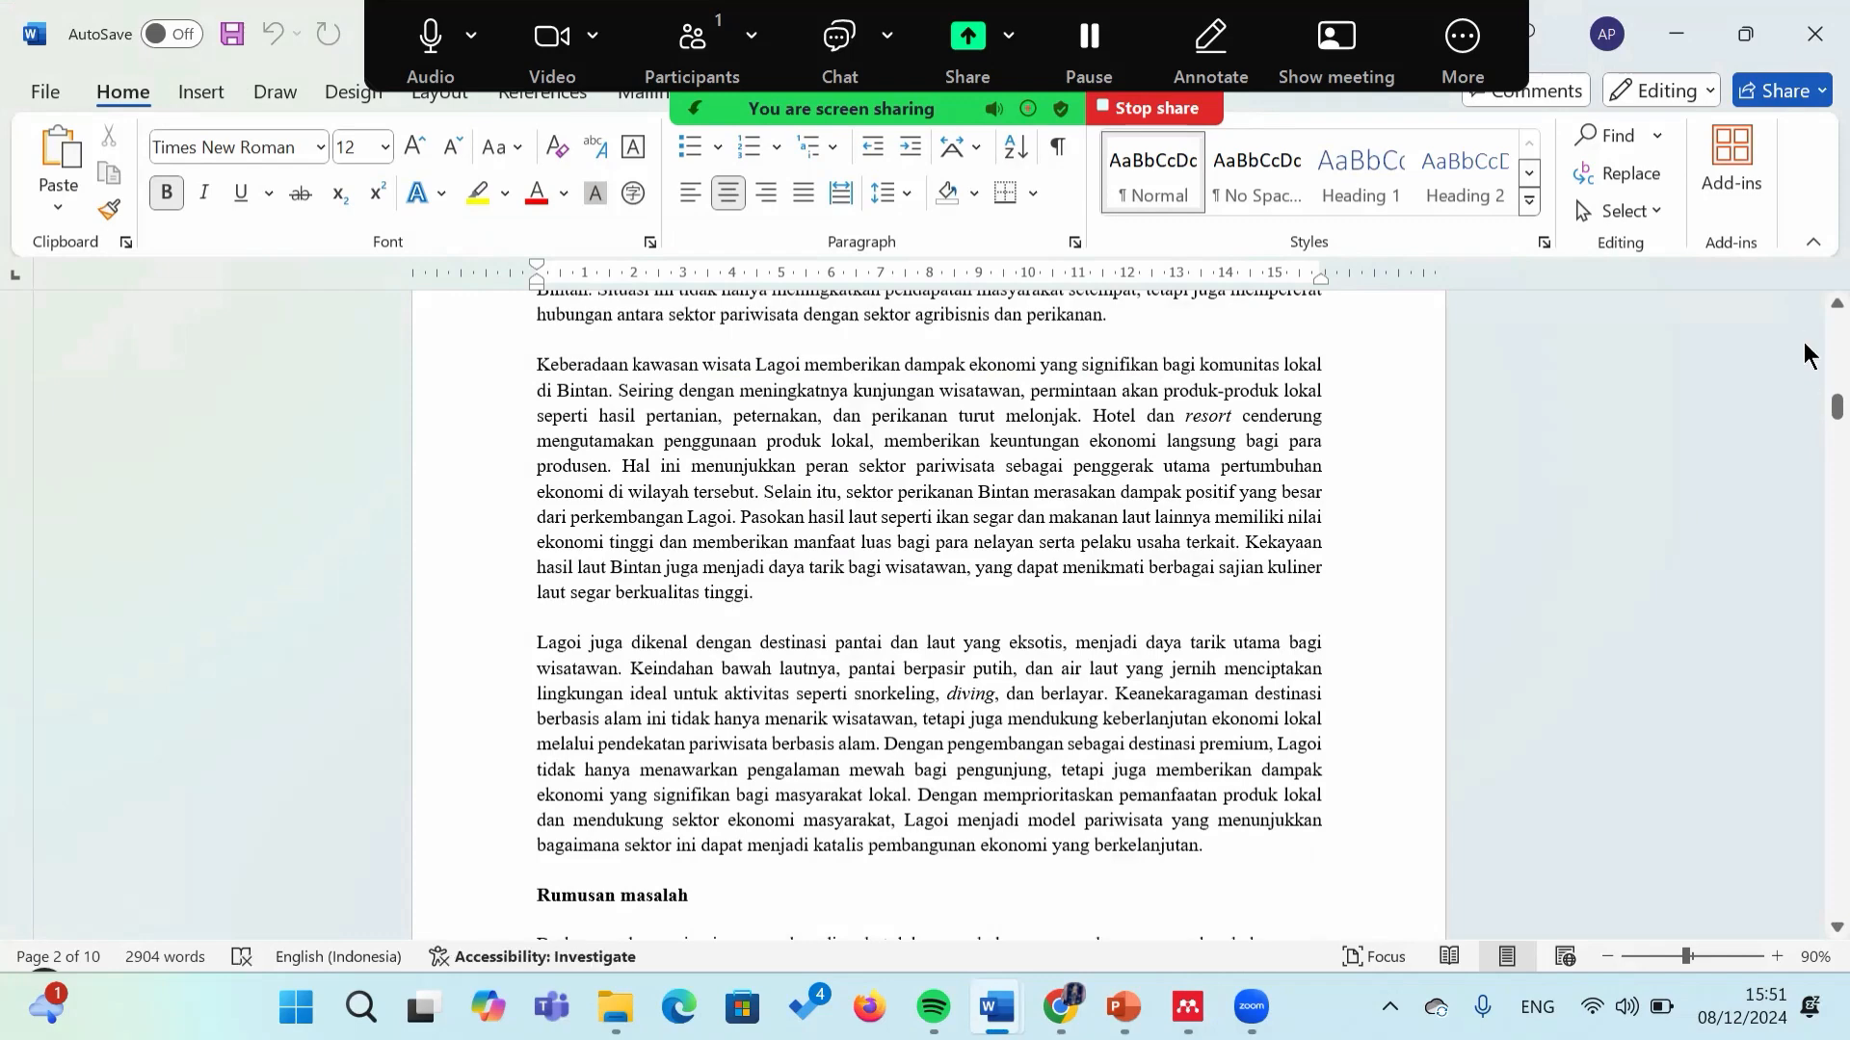
mouse_move(1836, 406)
mouse_down()
mouse_move(1811, 430)
mouse_move(1809, 413)
mouse_up()
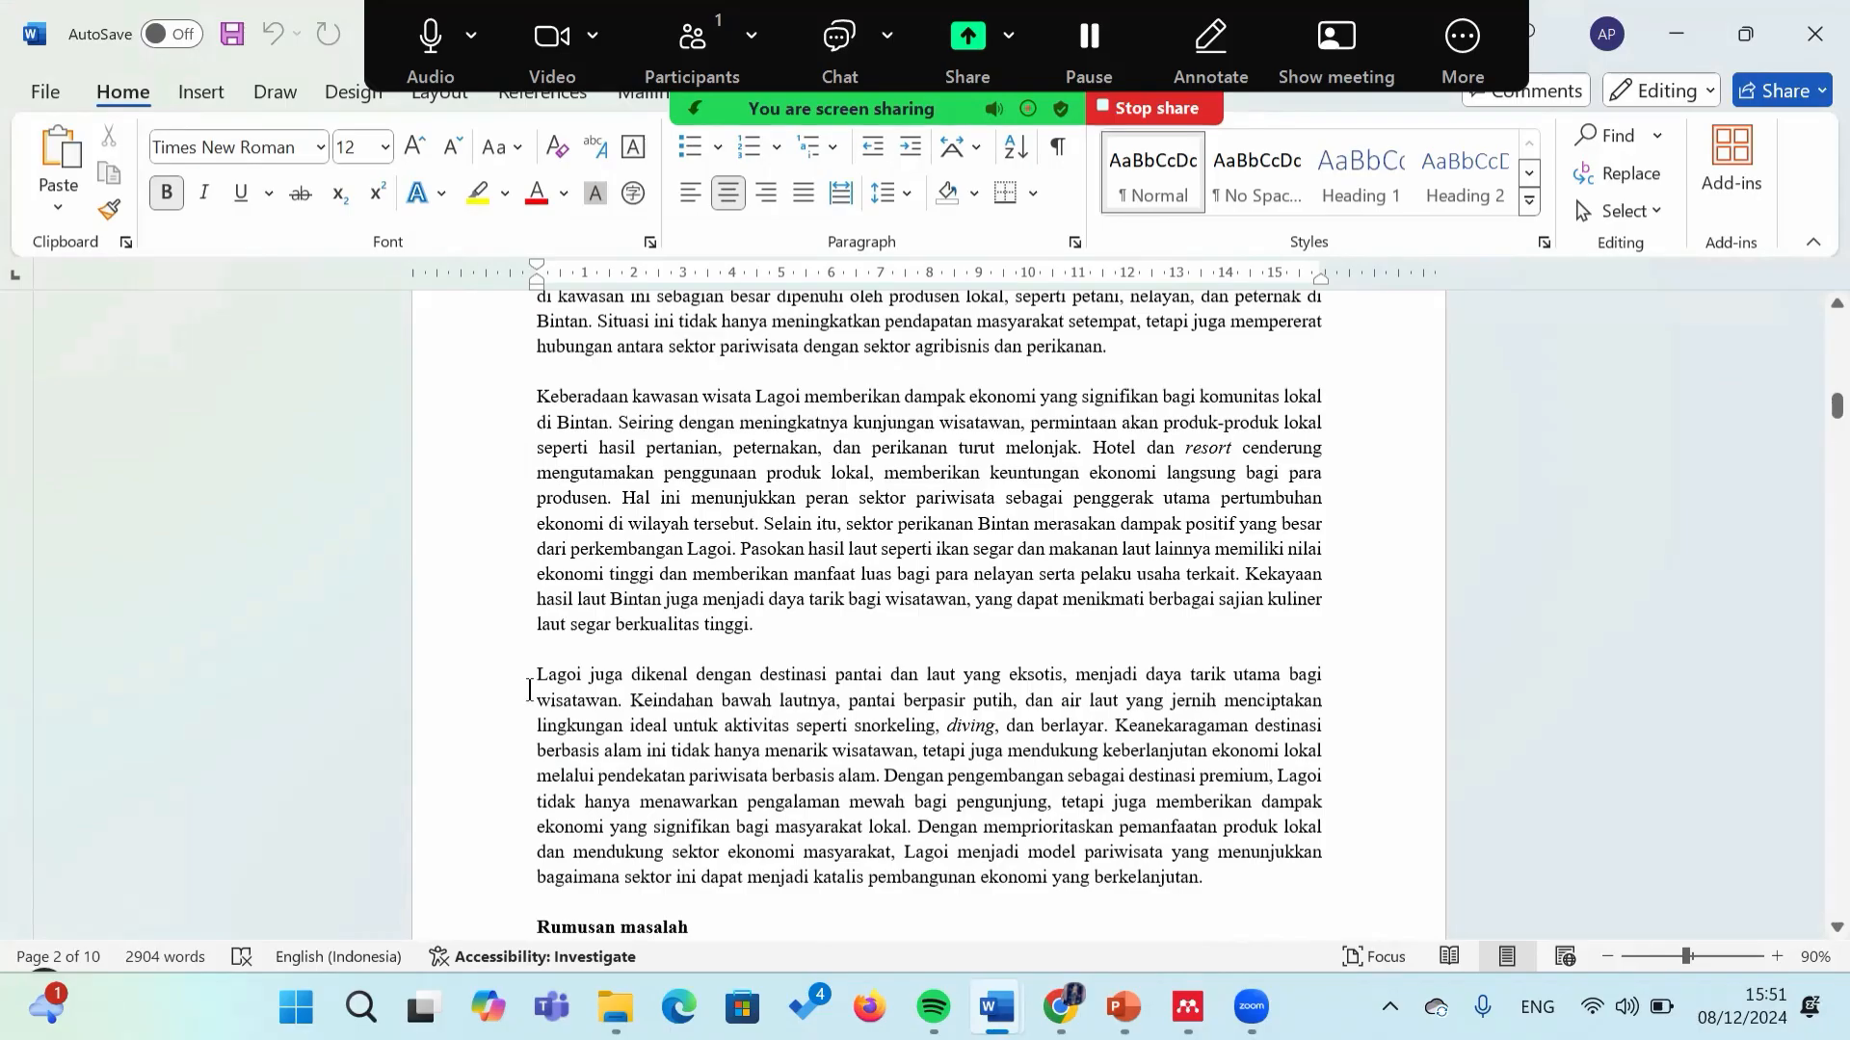
click(625, 701)
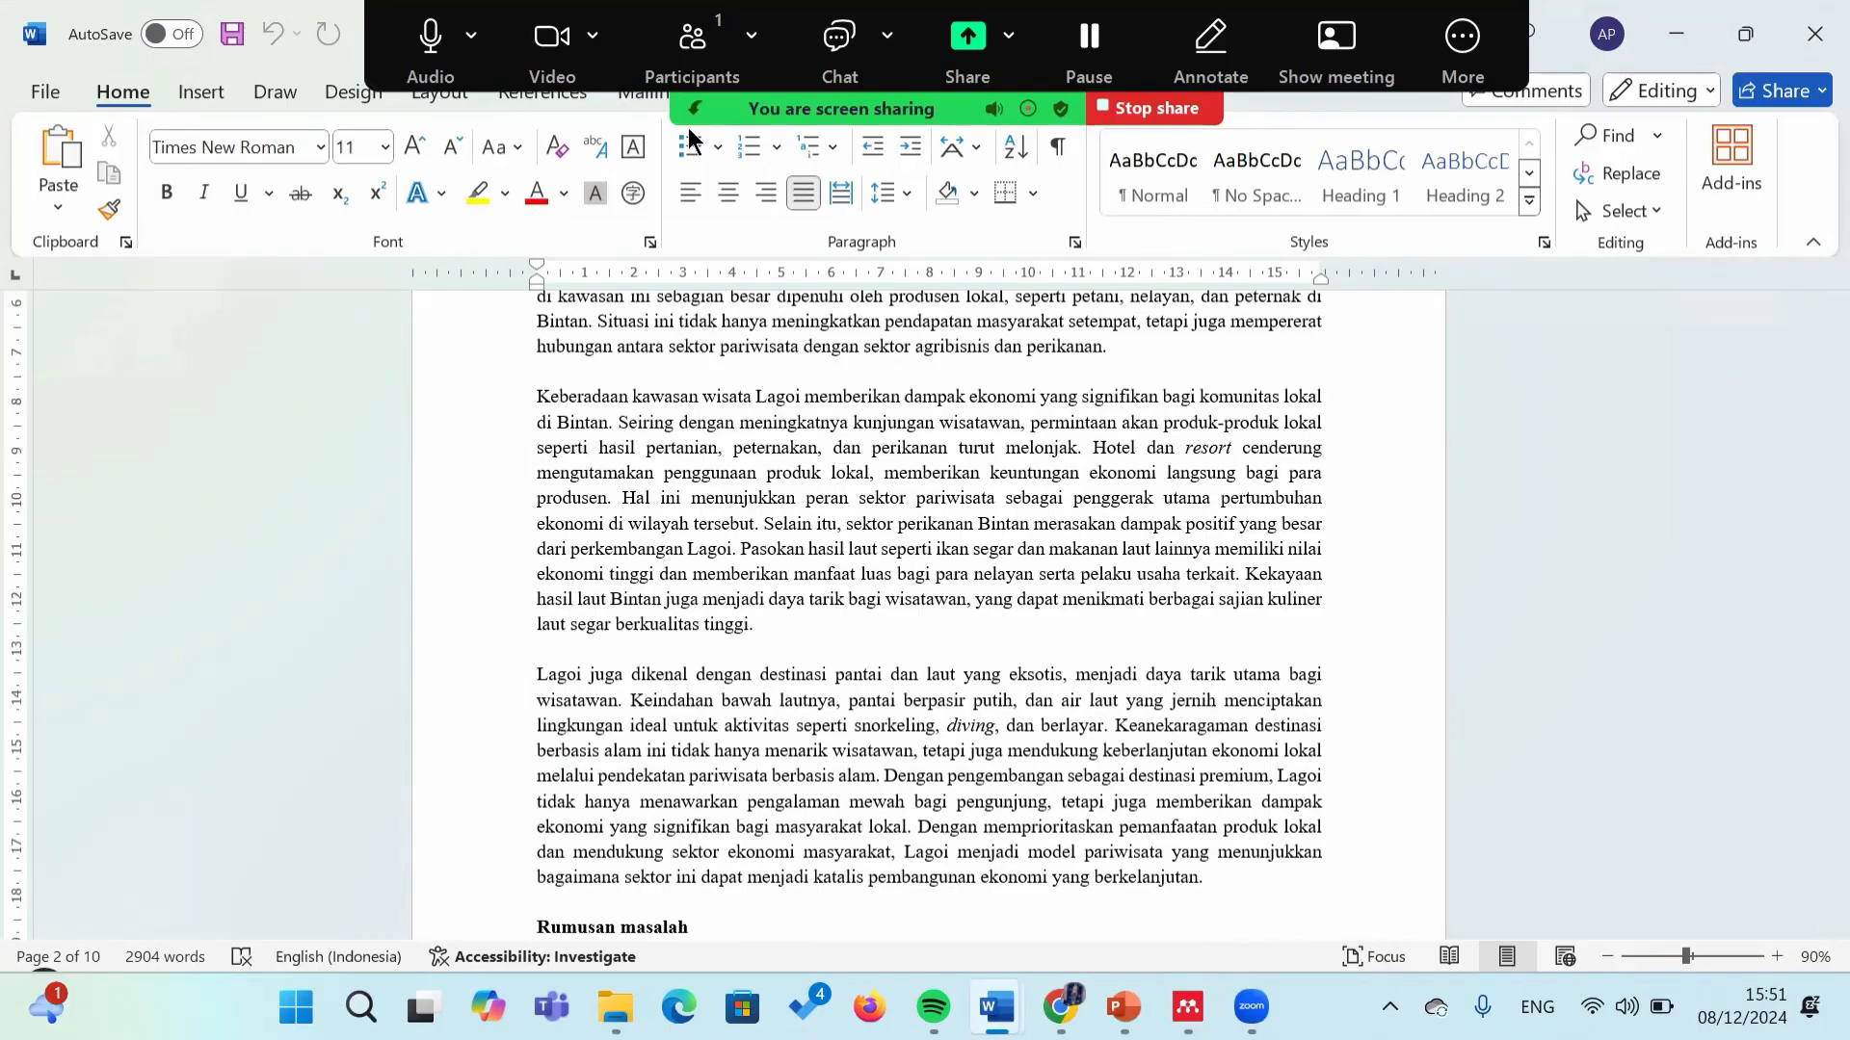
click(1686, 197)
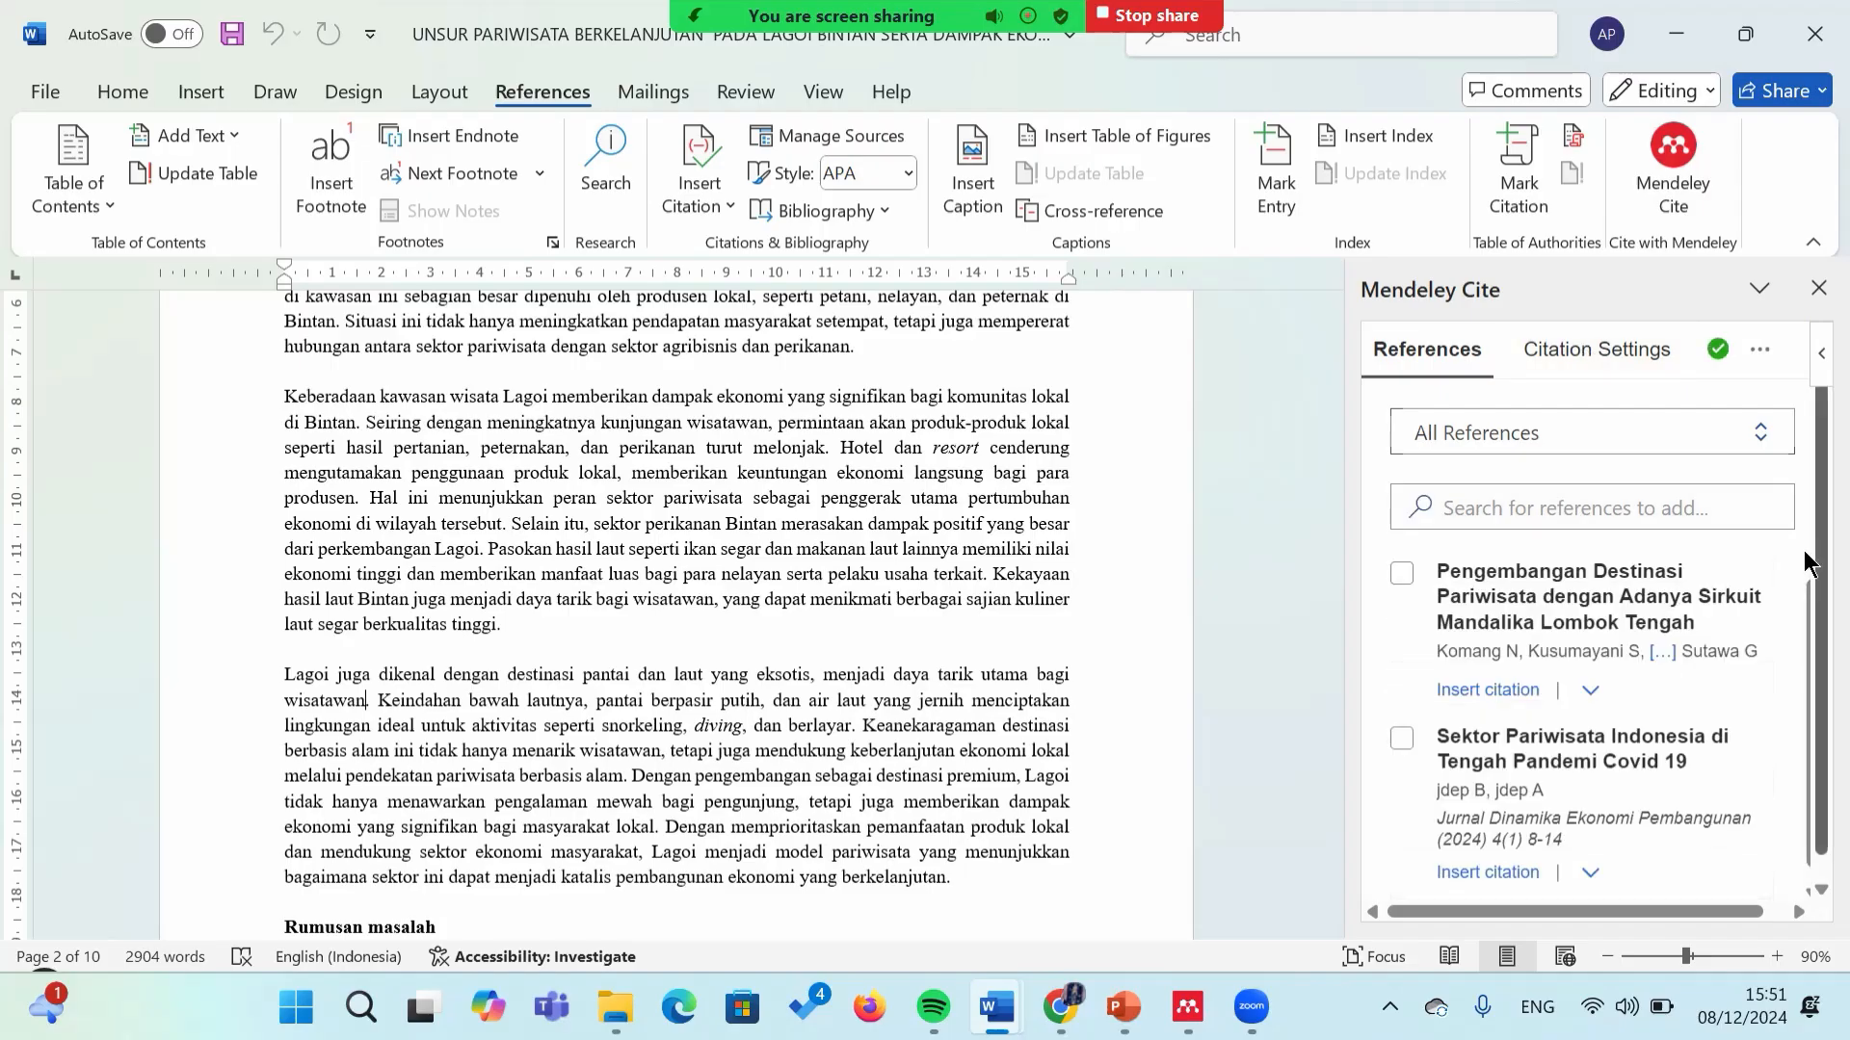
scroll(1803, 551, down, 1)
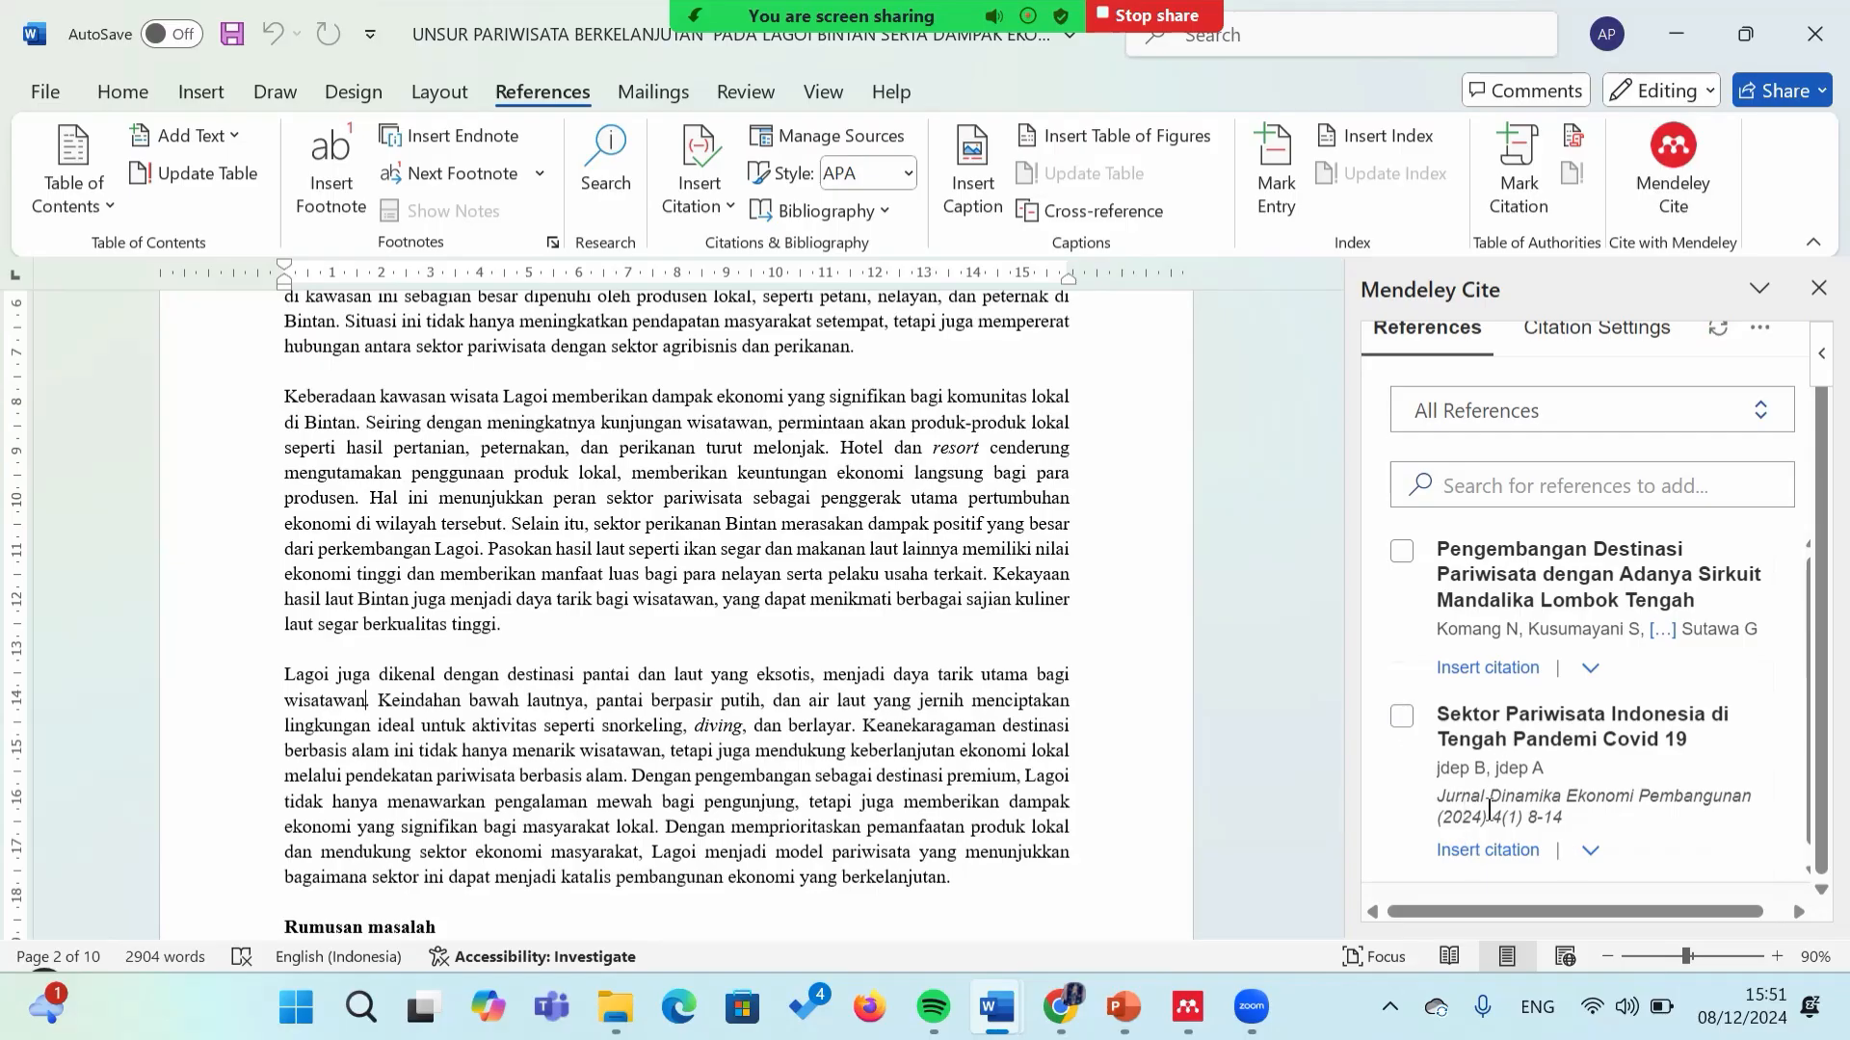
click(1465, 852)
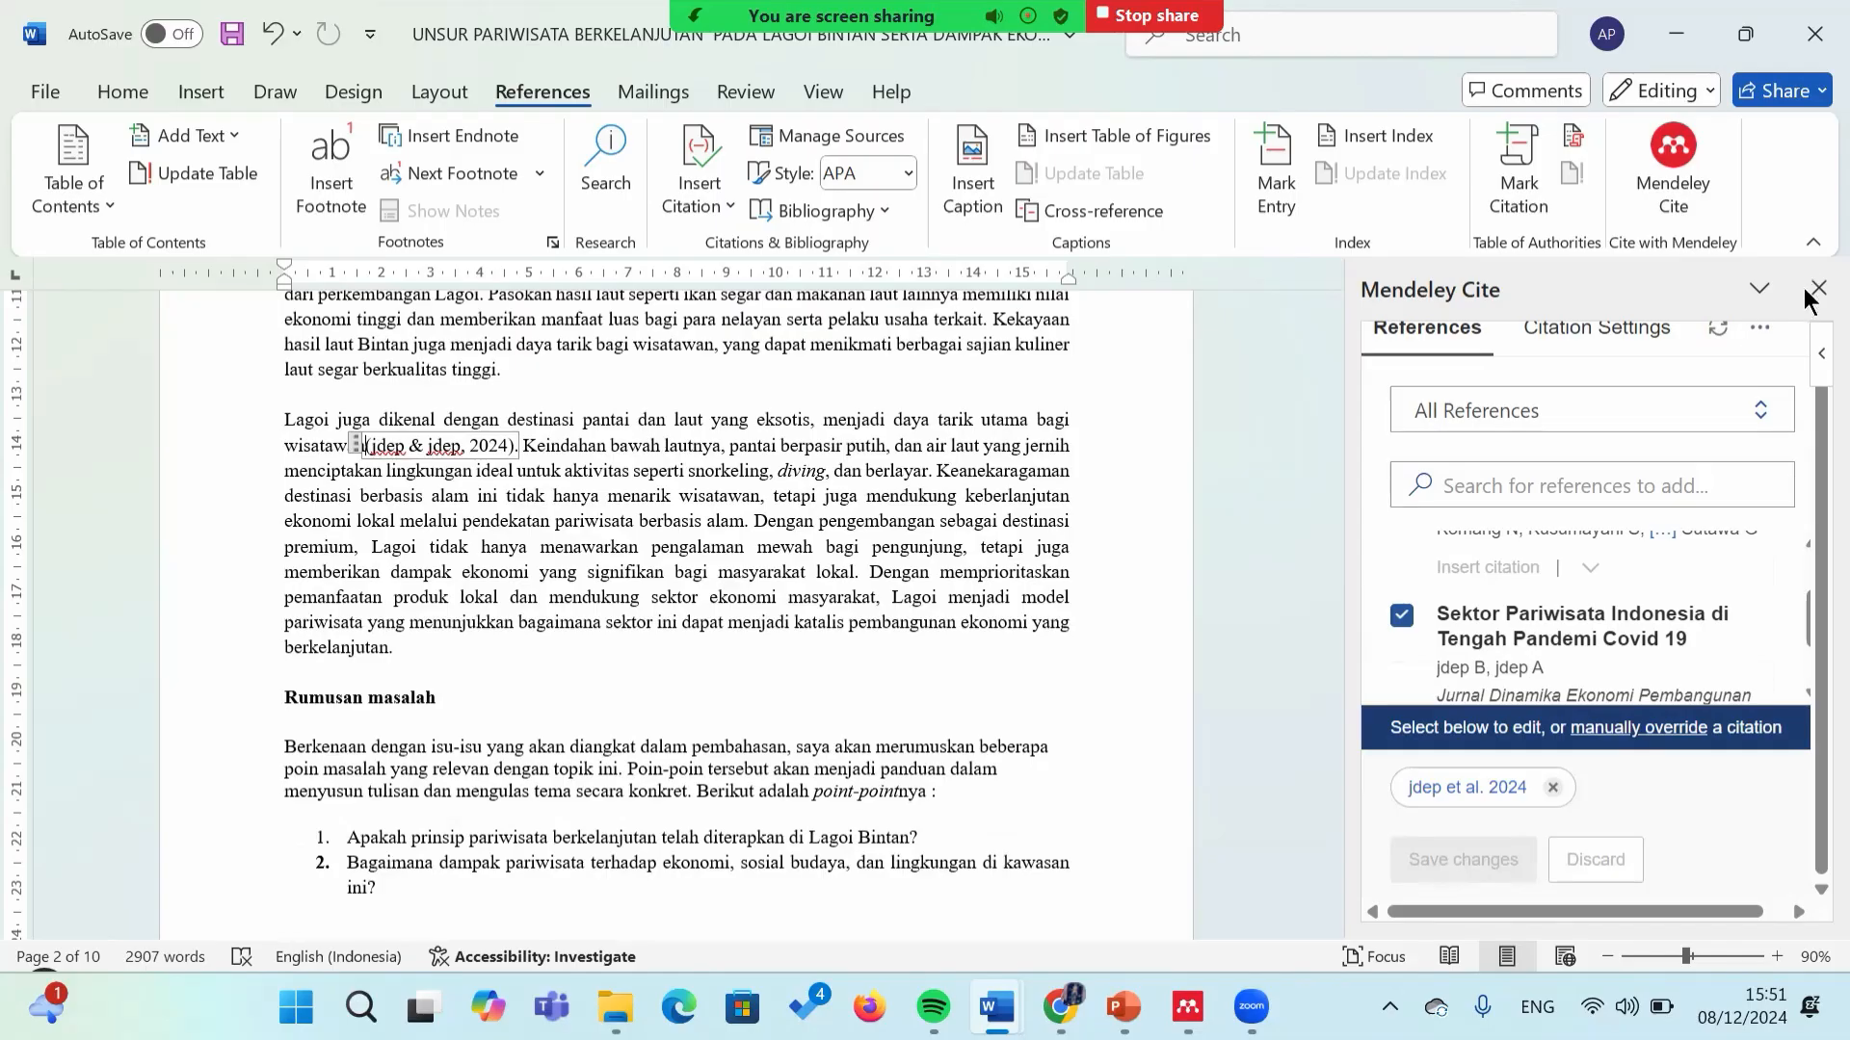
Step: Insert the Mendeley bibliography below the "DAFTAR PUSTAKA" heading on the document's last page
drag(1330, 417, 1317, 869)
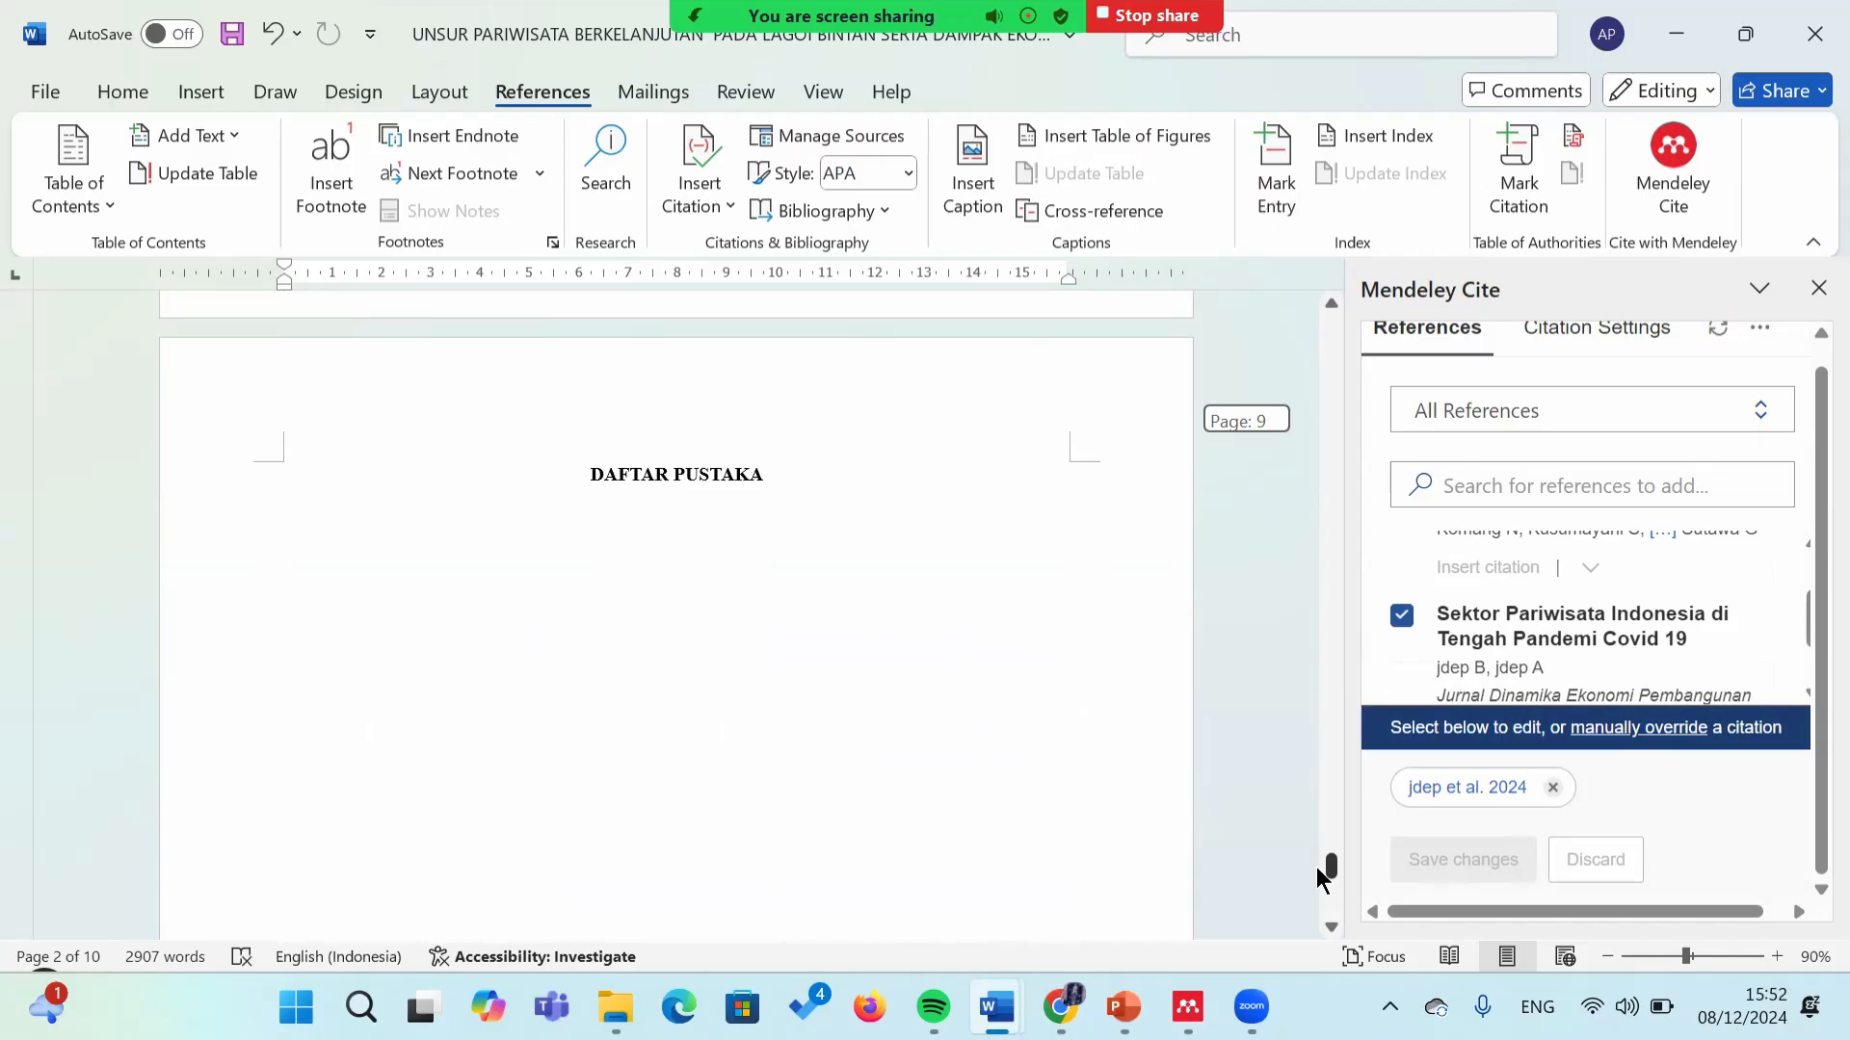
click(797, 566)
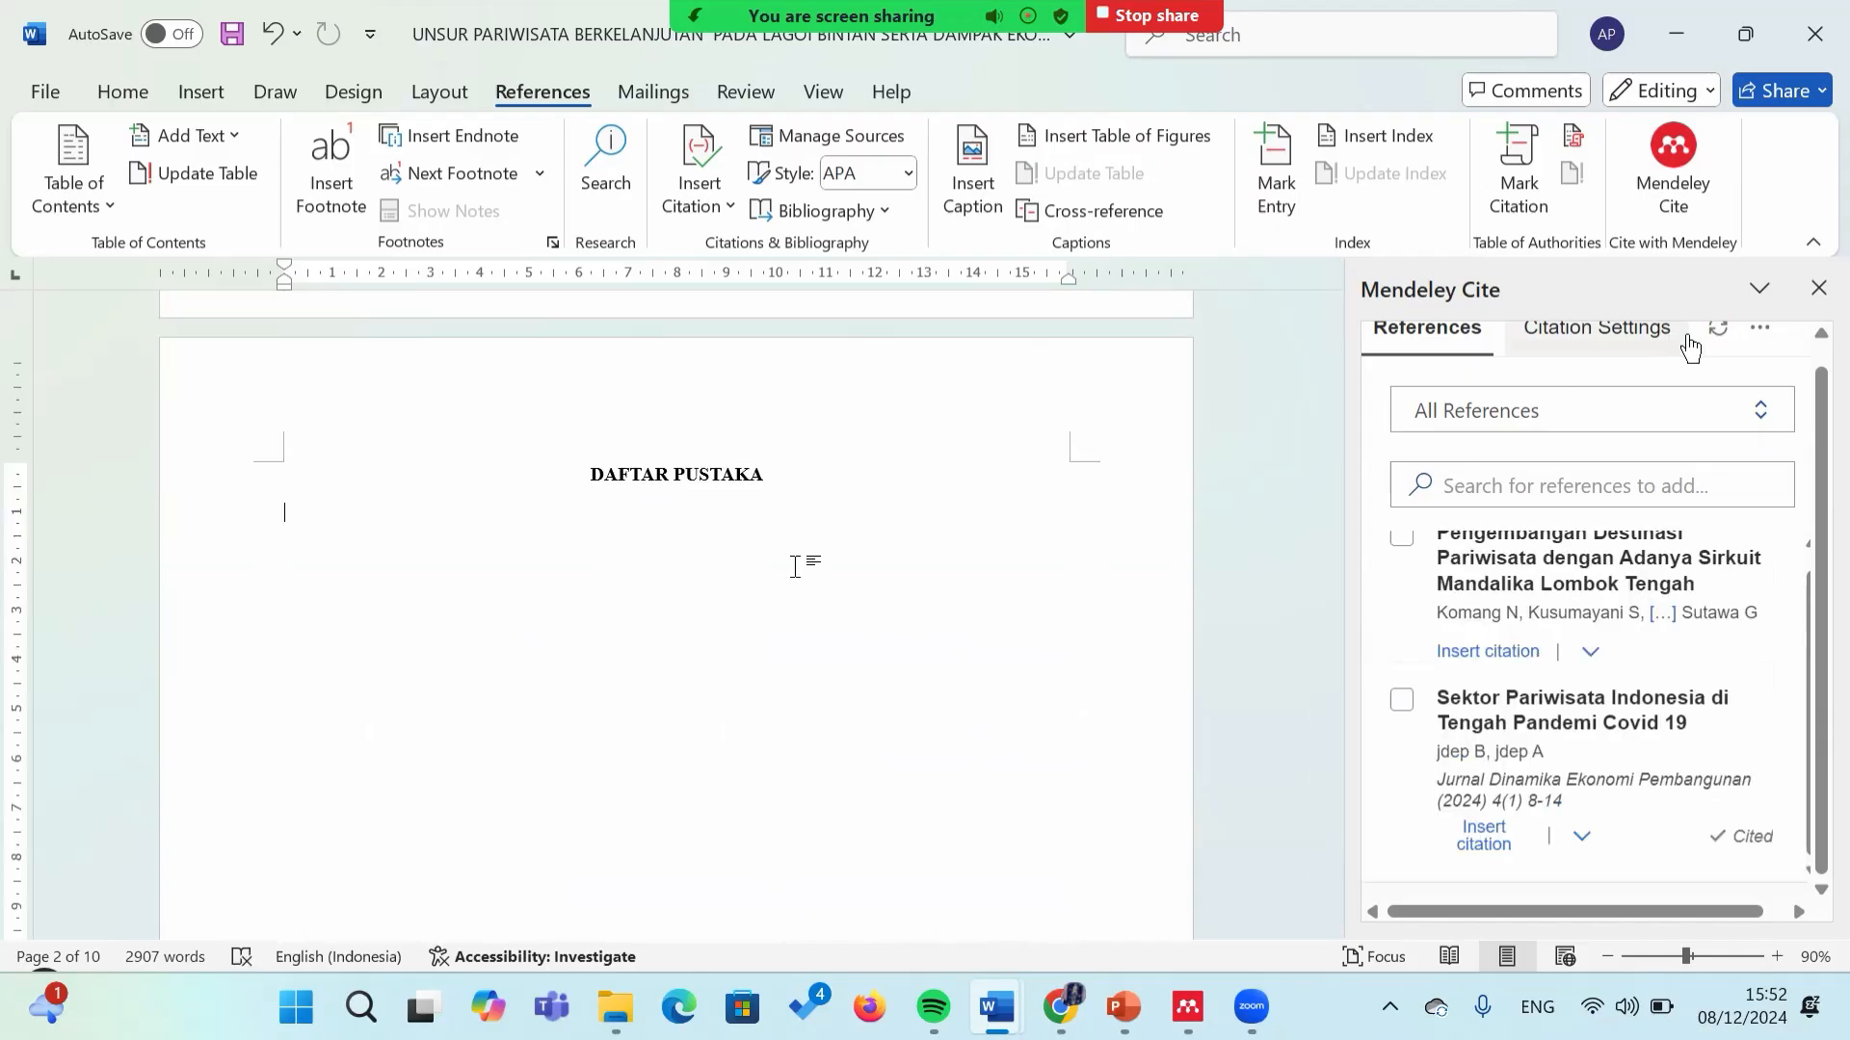
click(1759, 336)
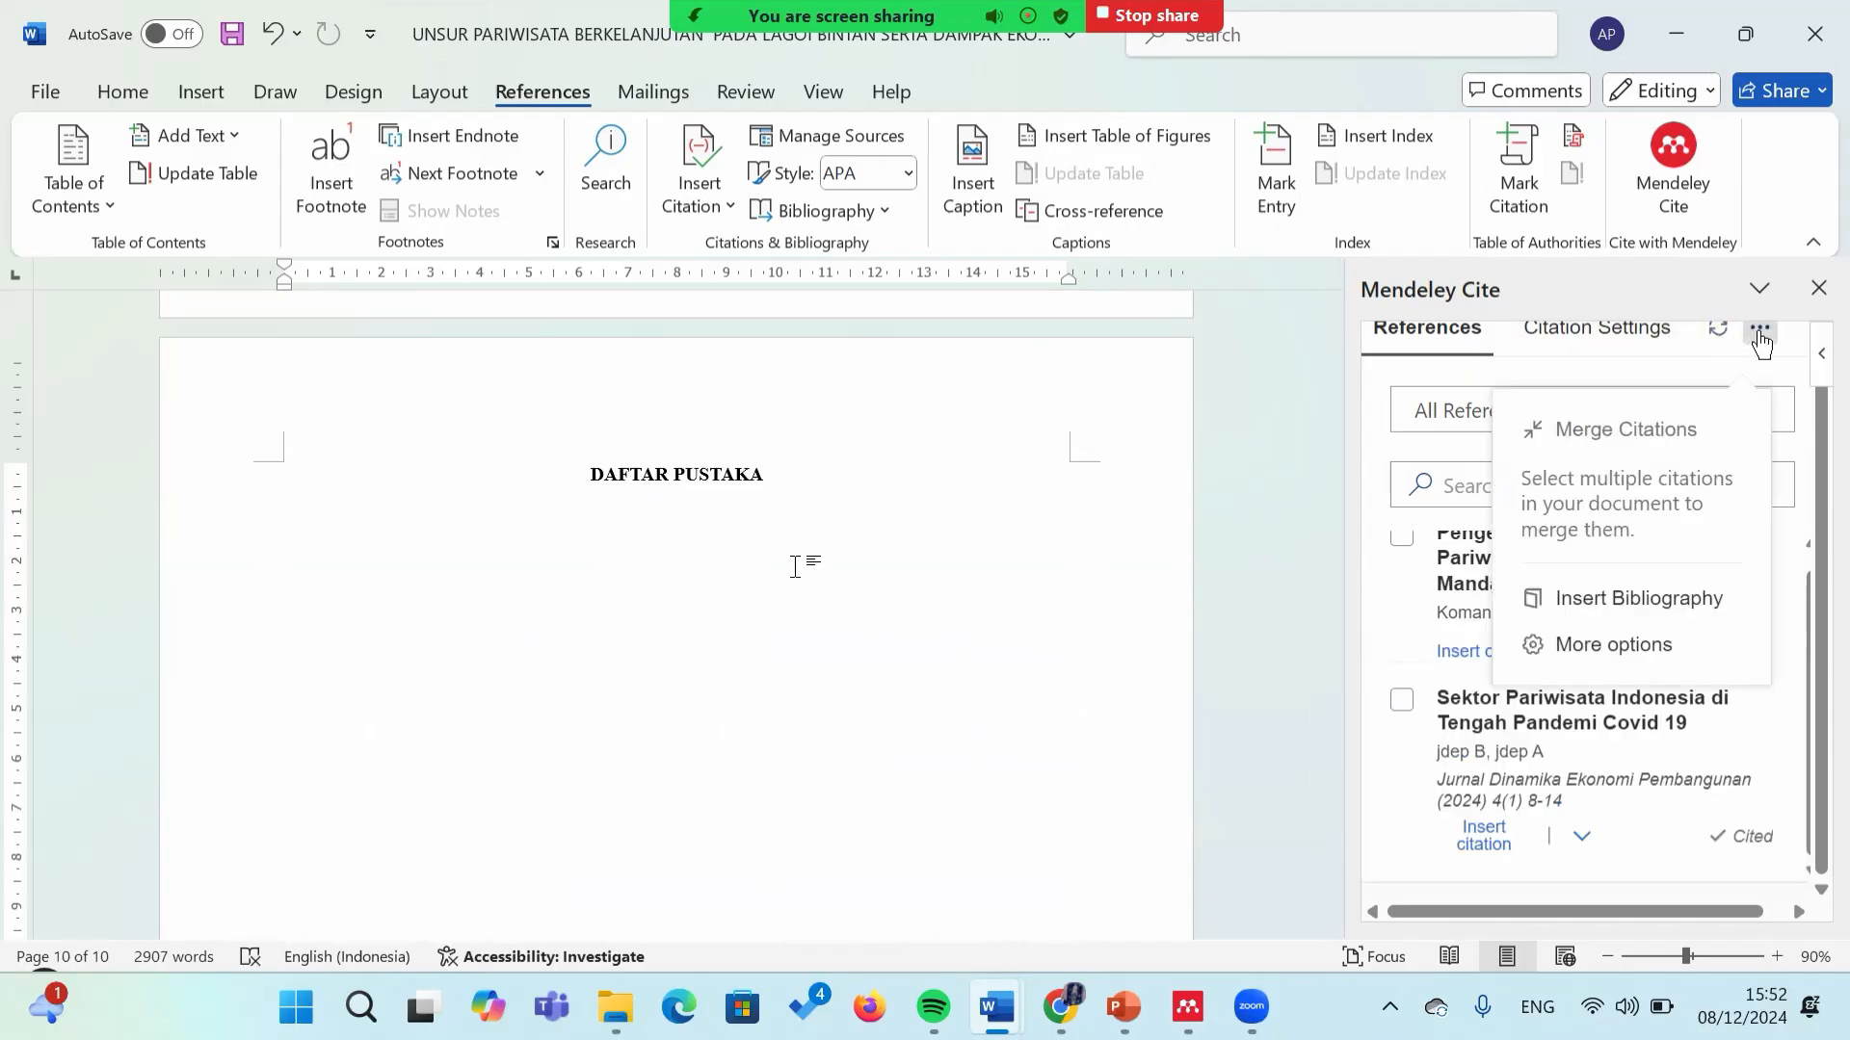
click(1644, 607)
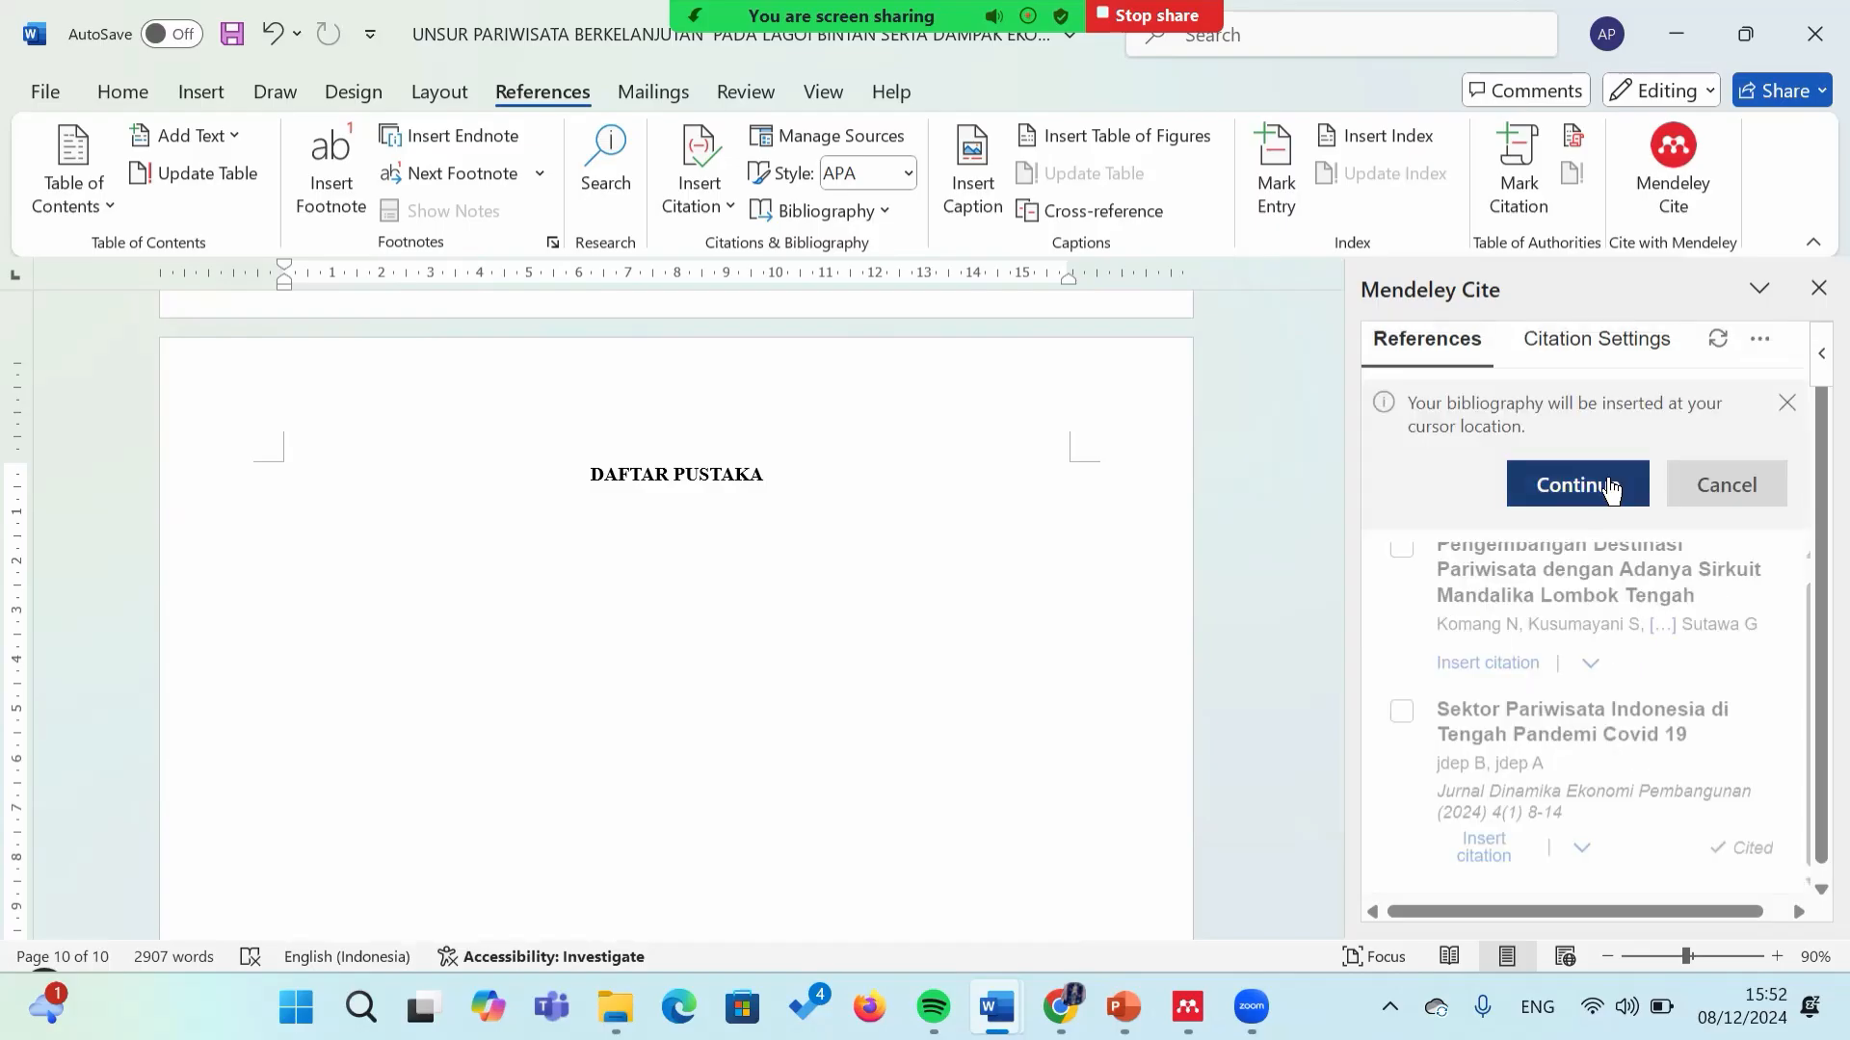
click(1608, 490)
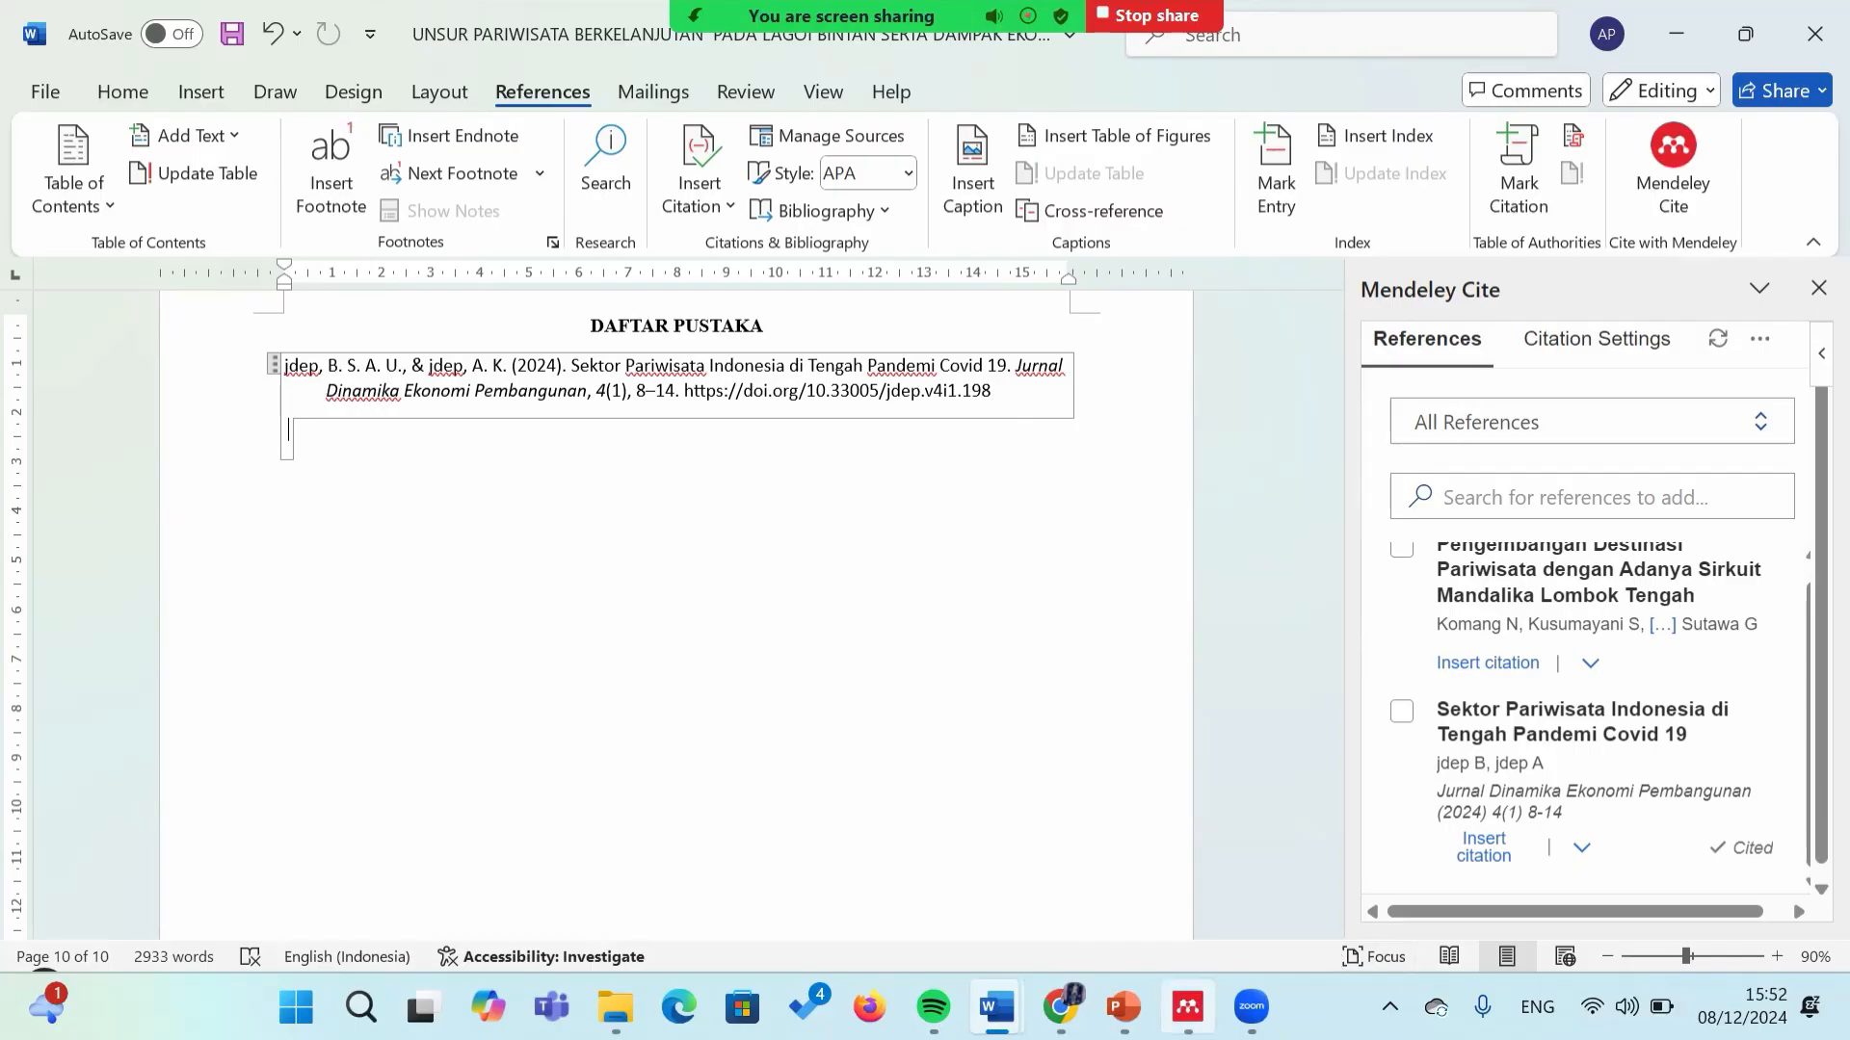
Step: Switch to Mendeley Reference Manager, open the form for adding a reference manually, and examine its identifier, type, title, author and journal fields
mouse_move(1188, 1007)
click(1185, 915)
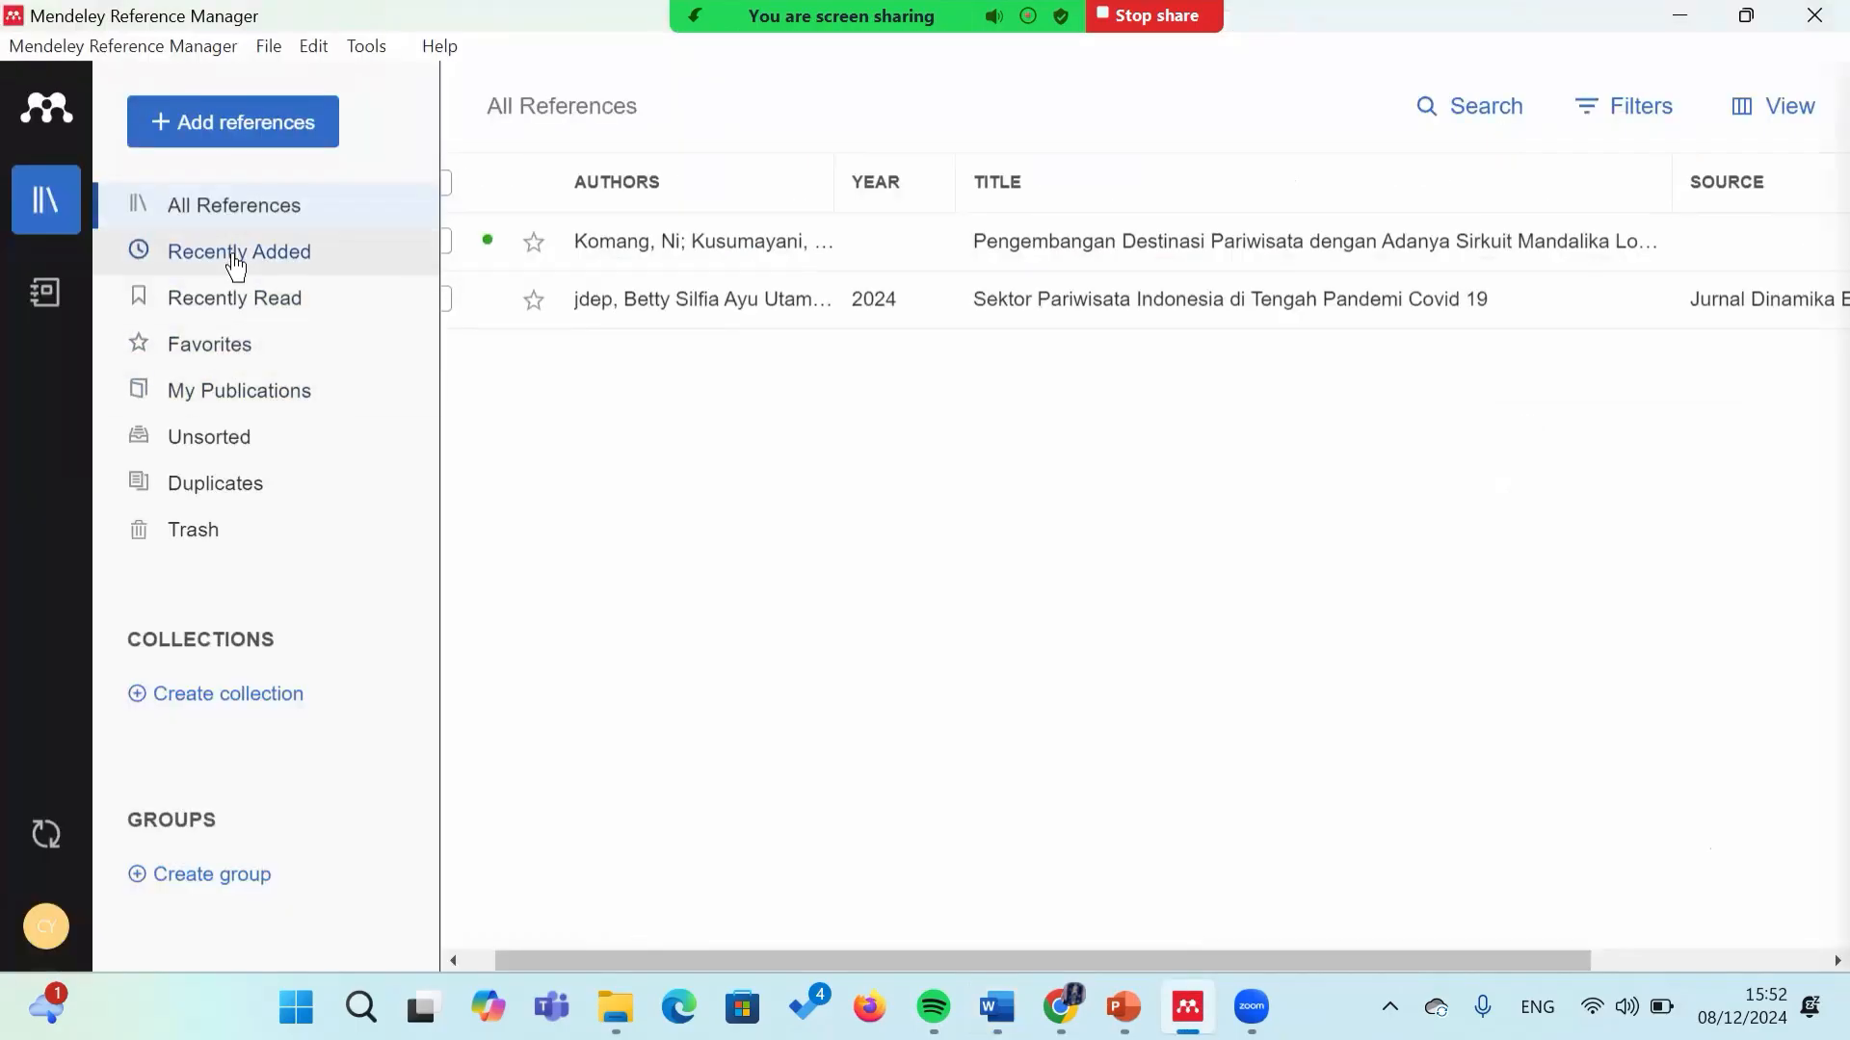
click(199, 130)
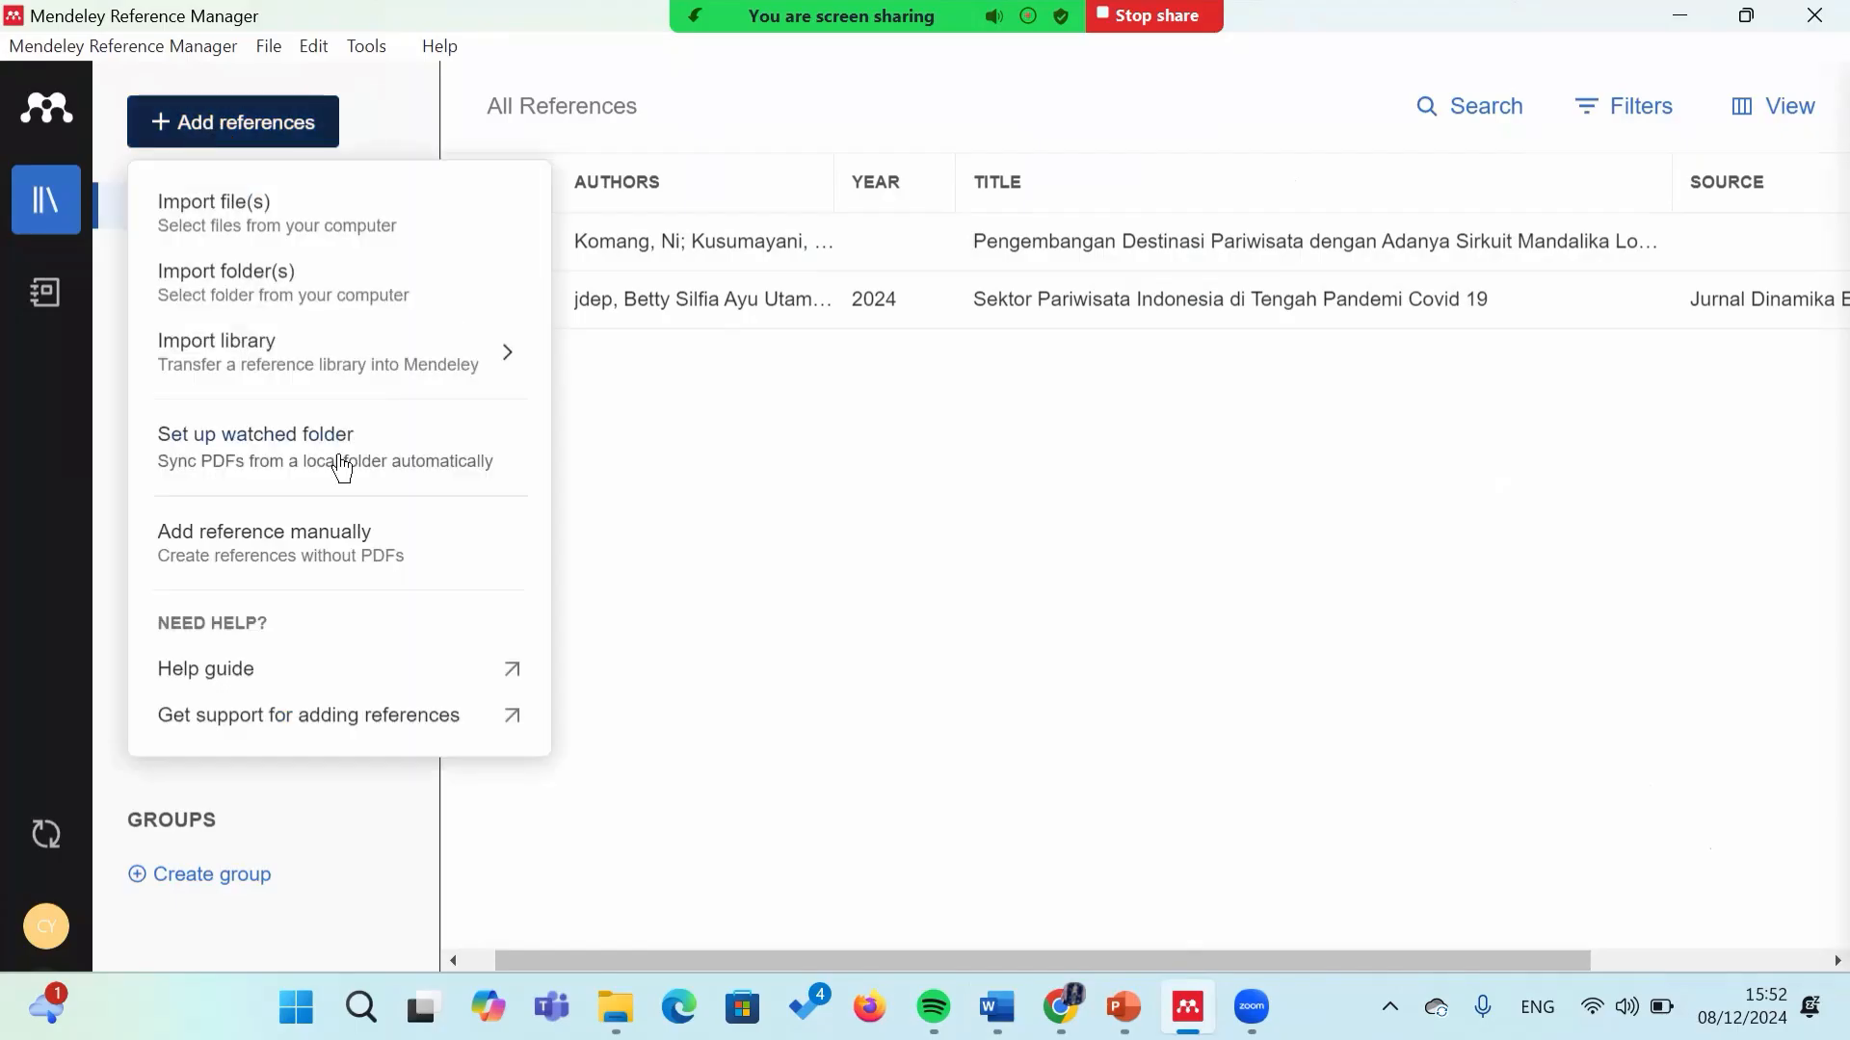
click(367, 549)
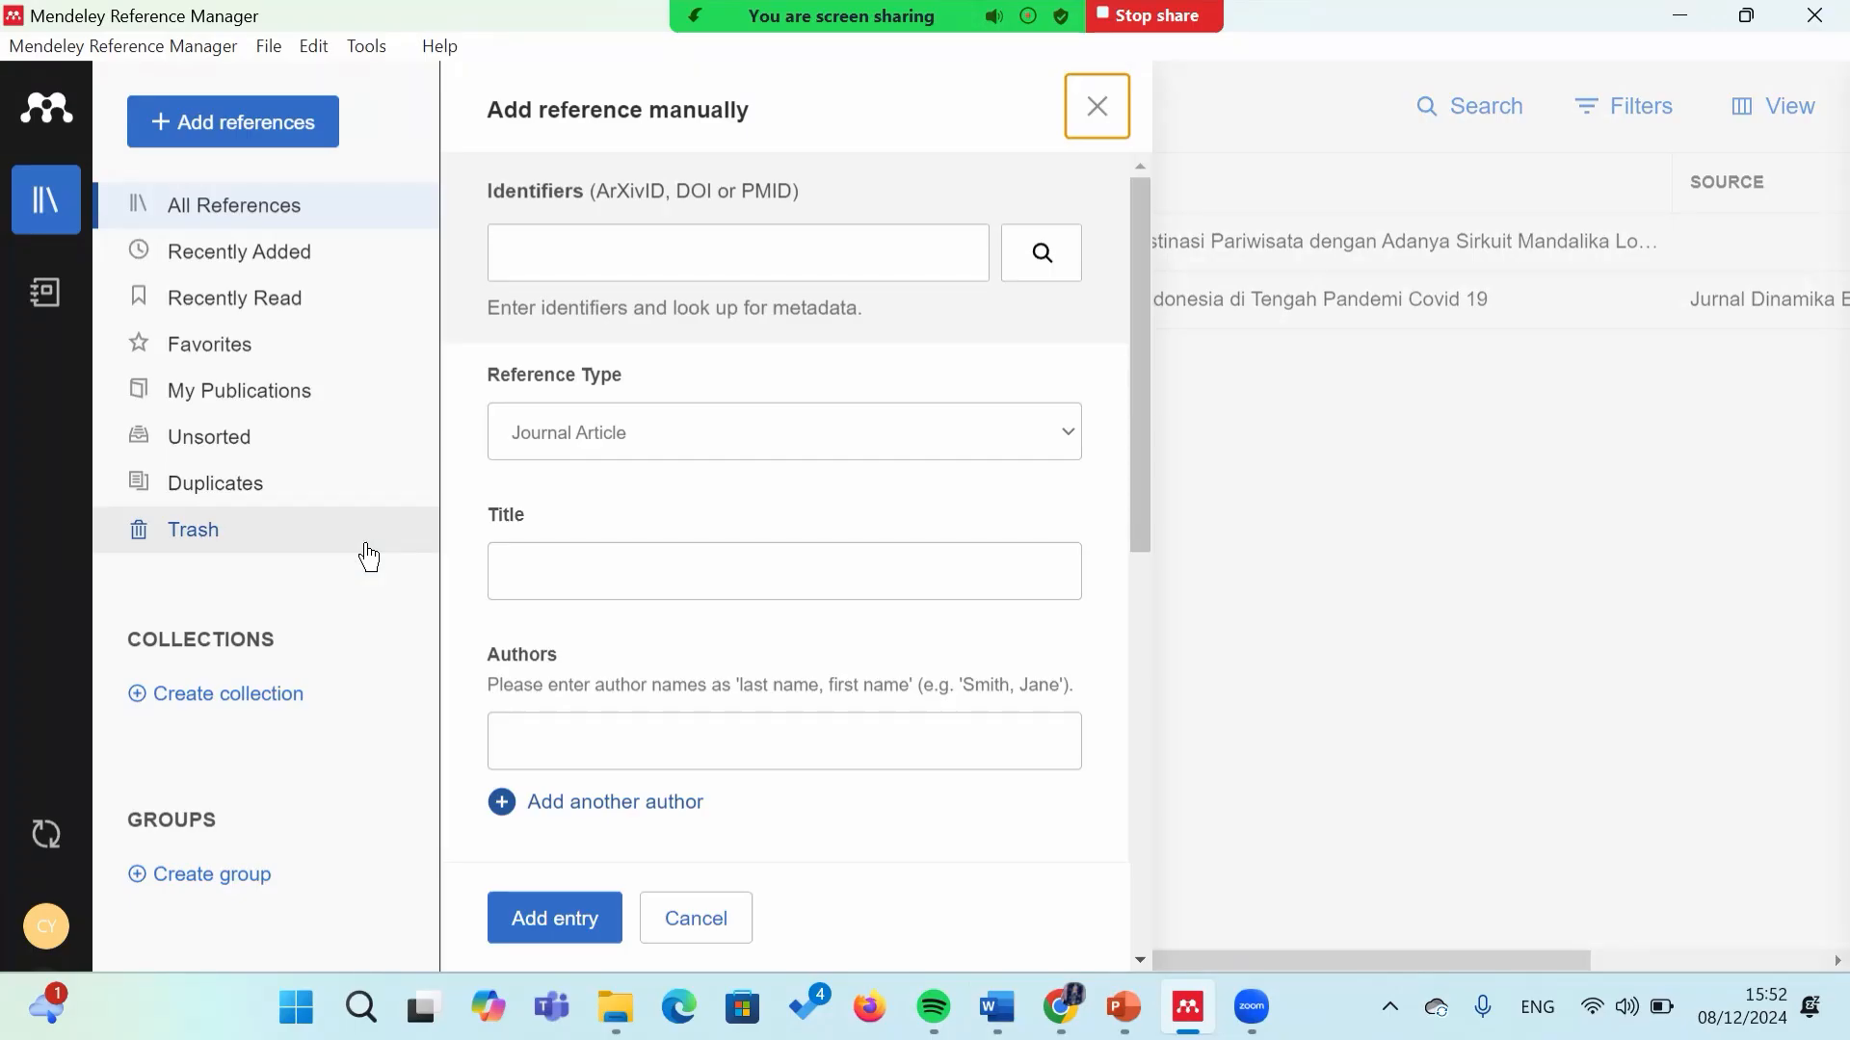
click(840, 257)
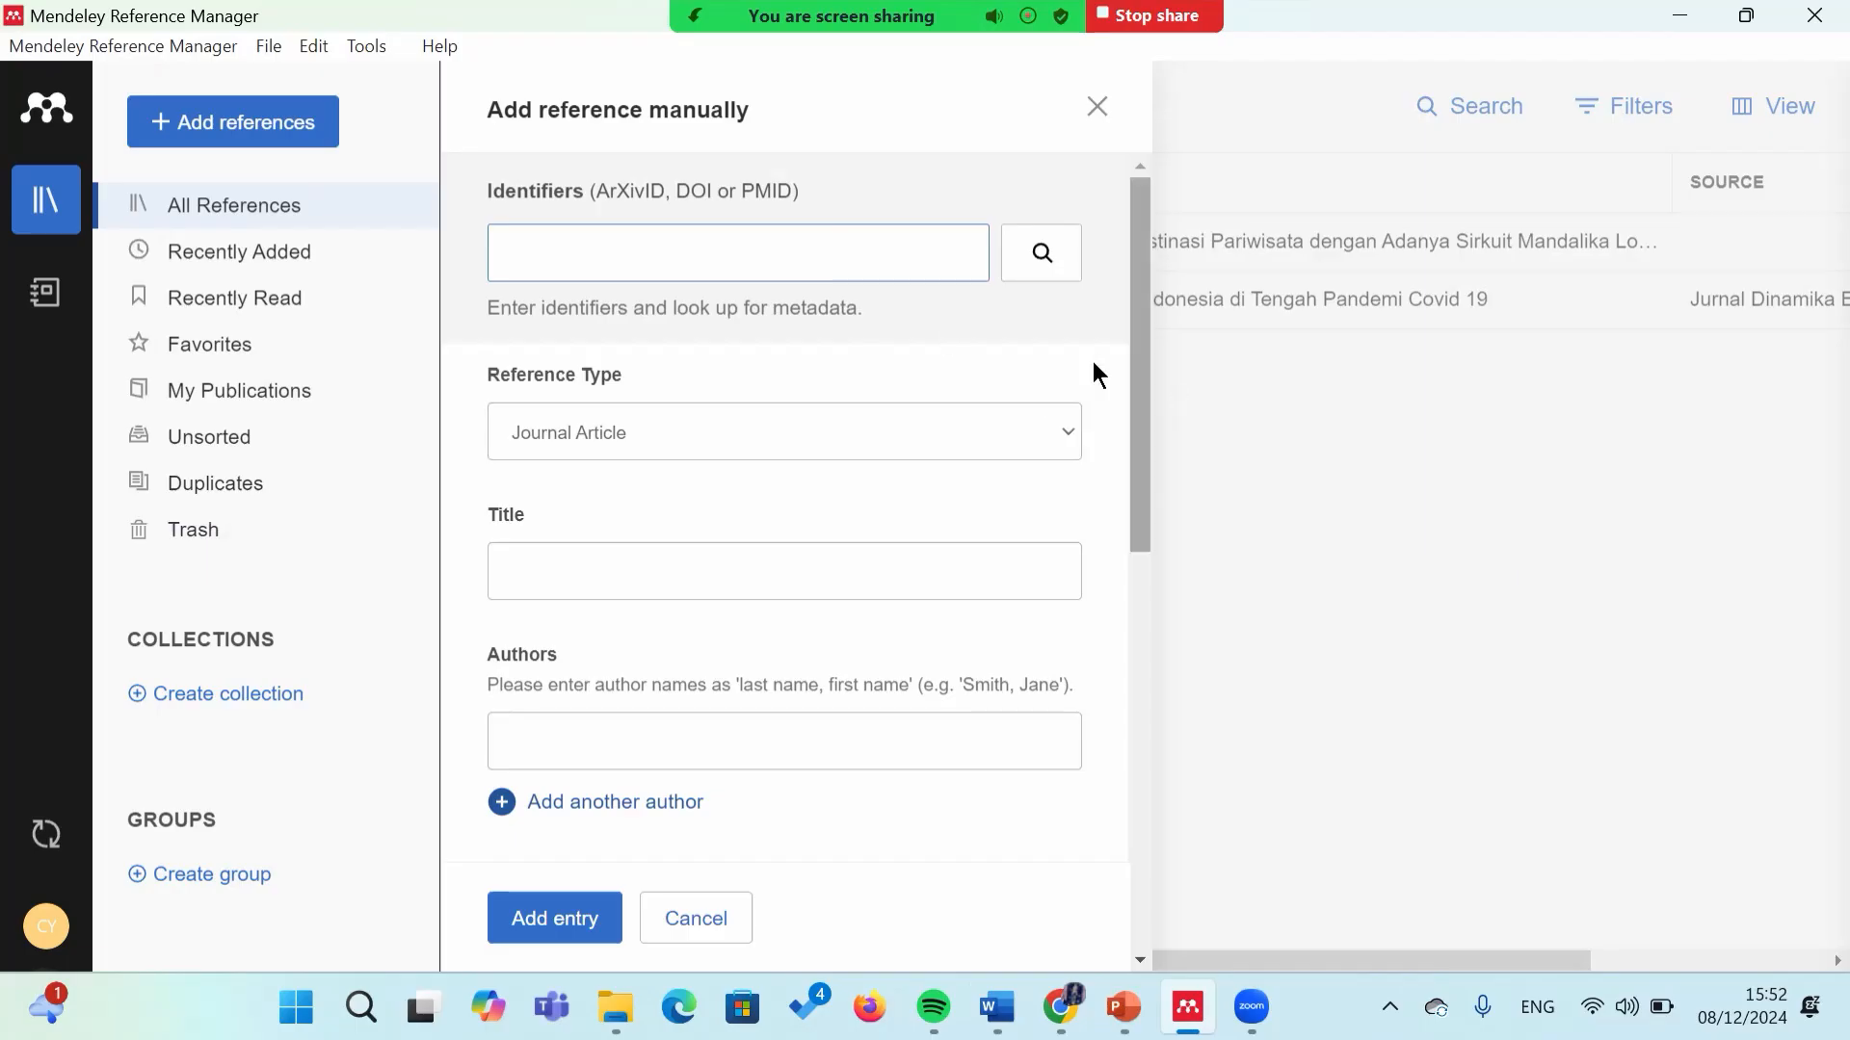
drag(1138, 282, 1157, 355)
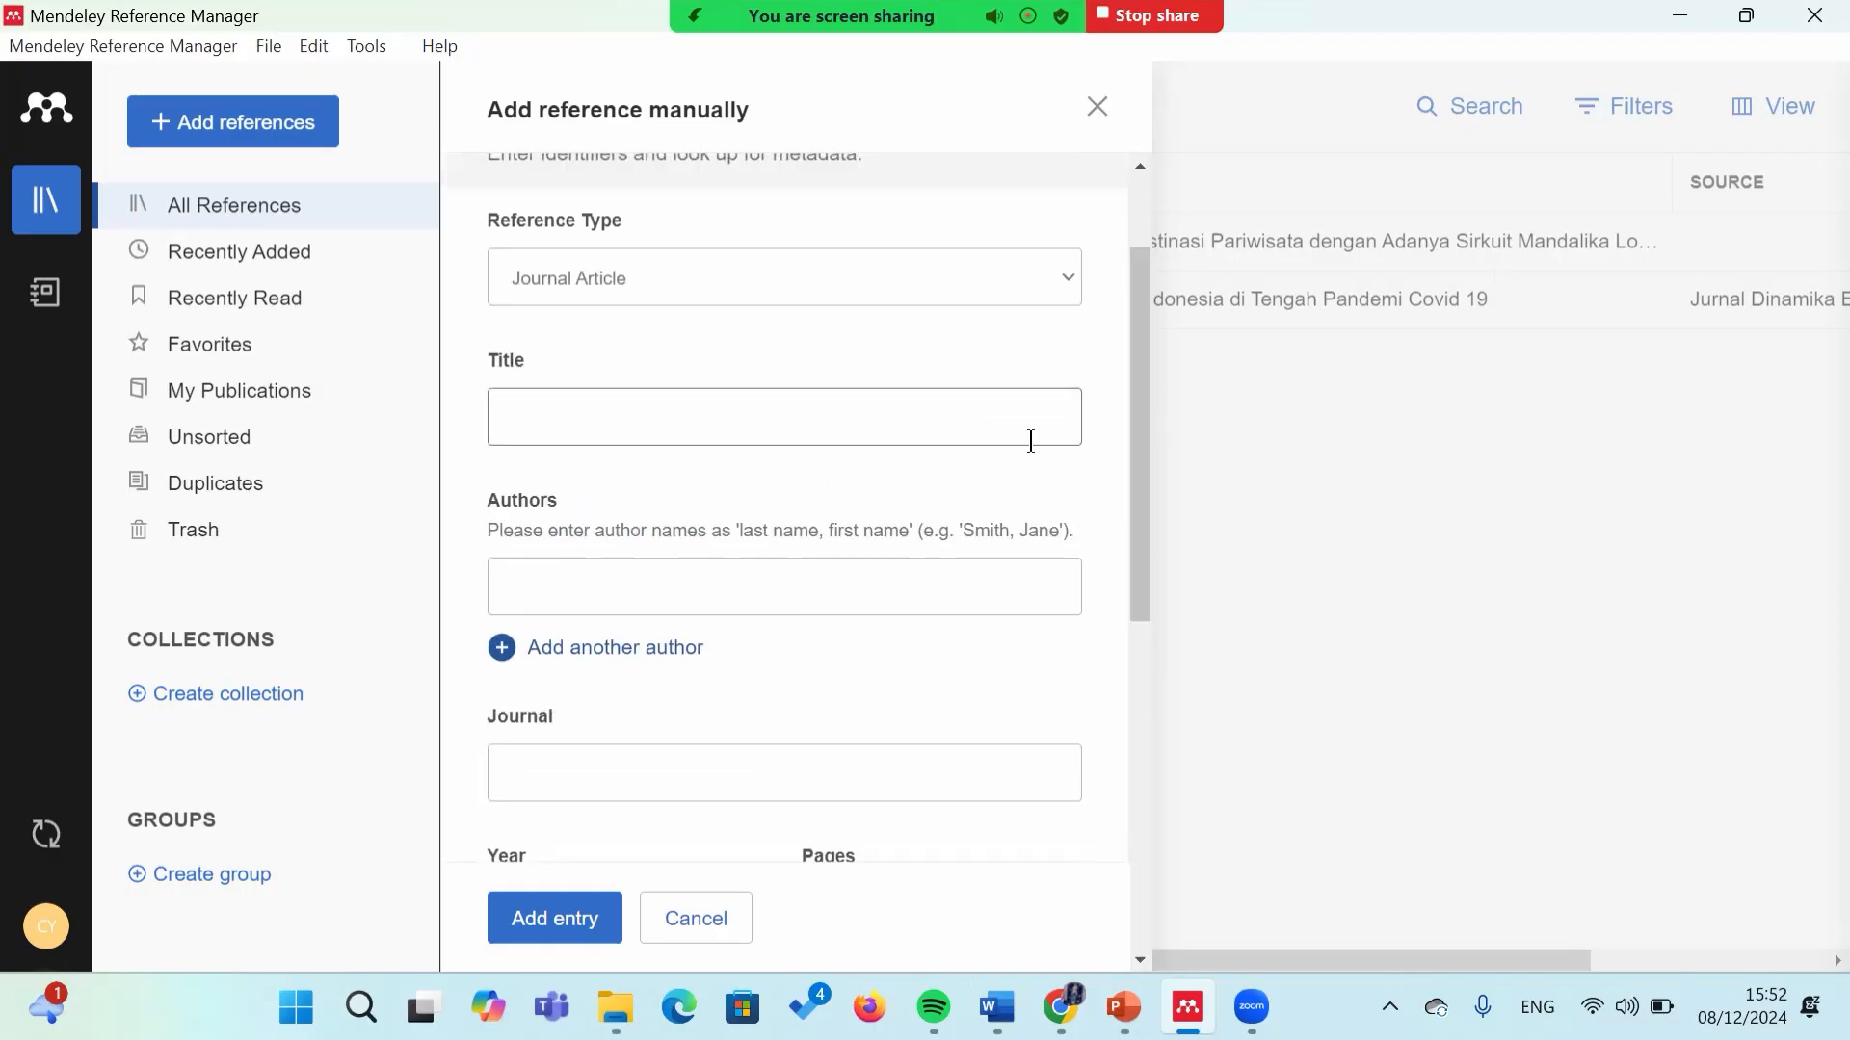
drag(1135, 421, 1166, 319)
Step: Switch to Chrome, find and open Google Scholar, and search it for "pariwisata berkelanjutan"
click(1059, 1006)
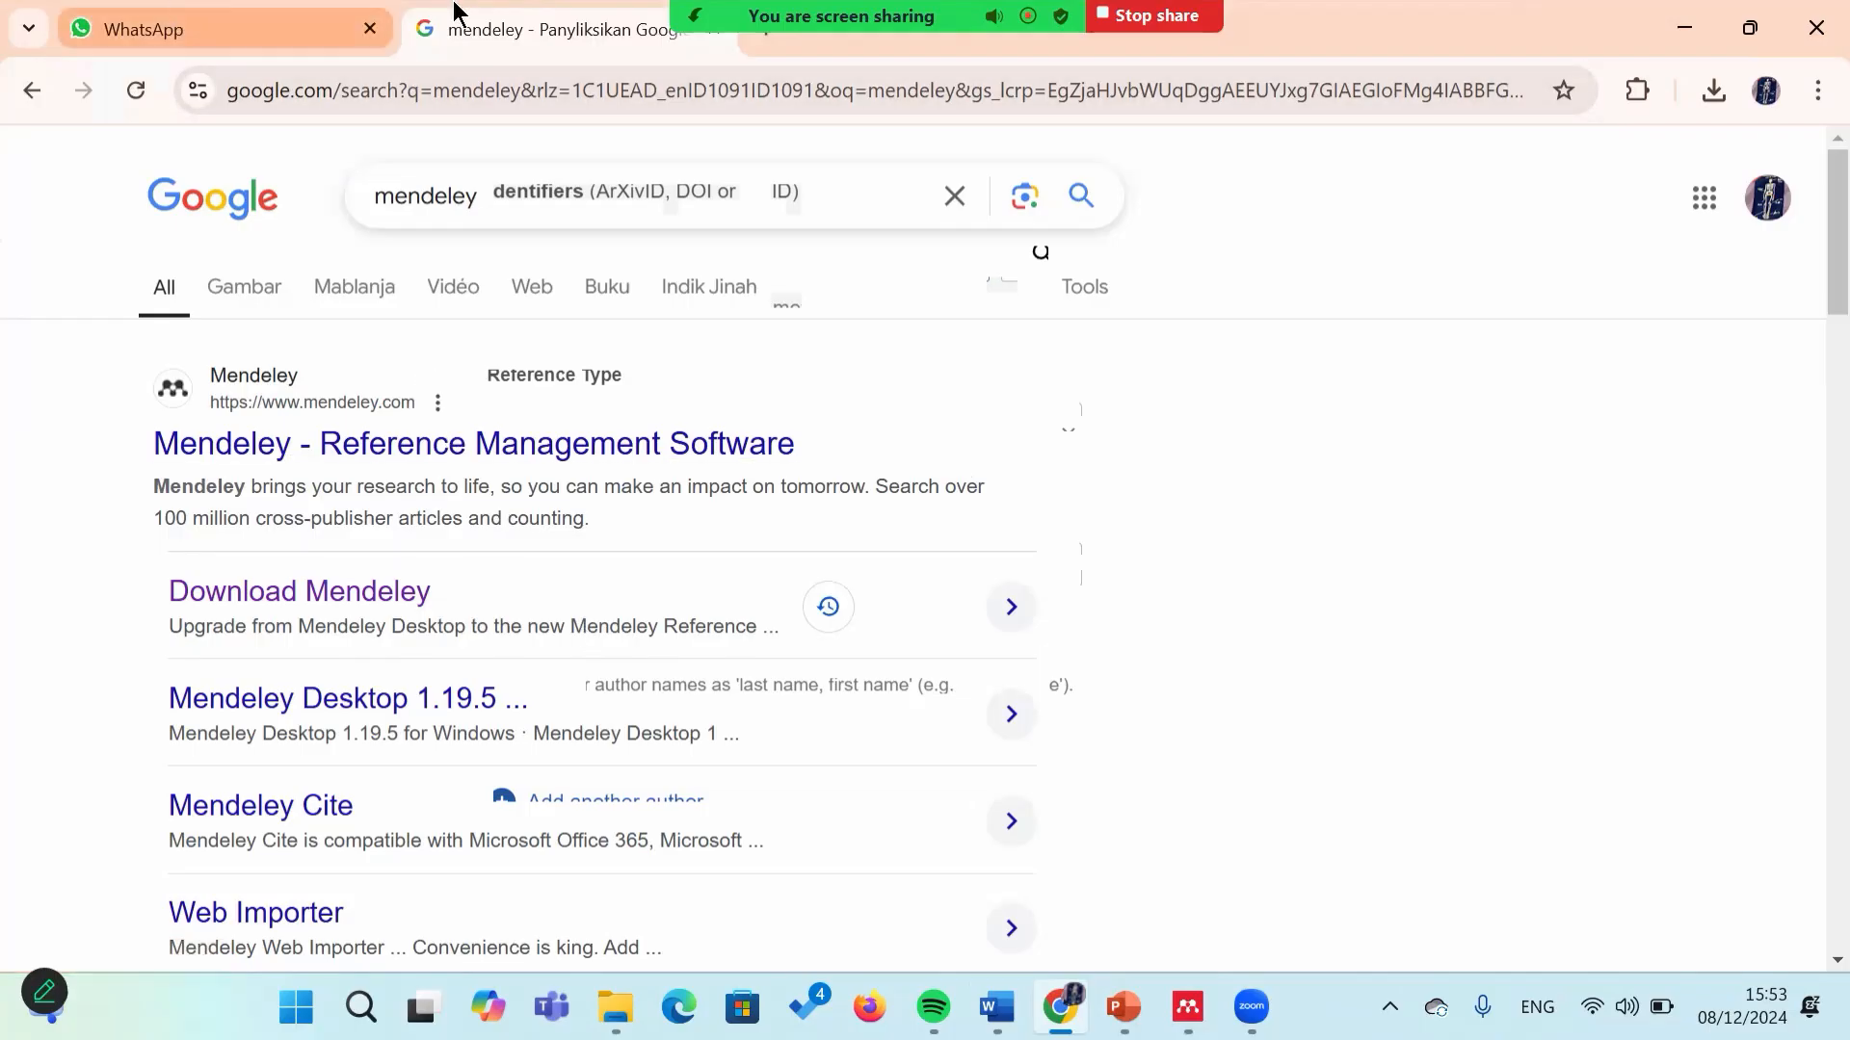
click(182, 14)
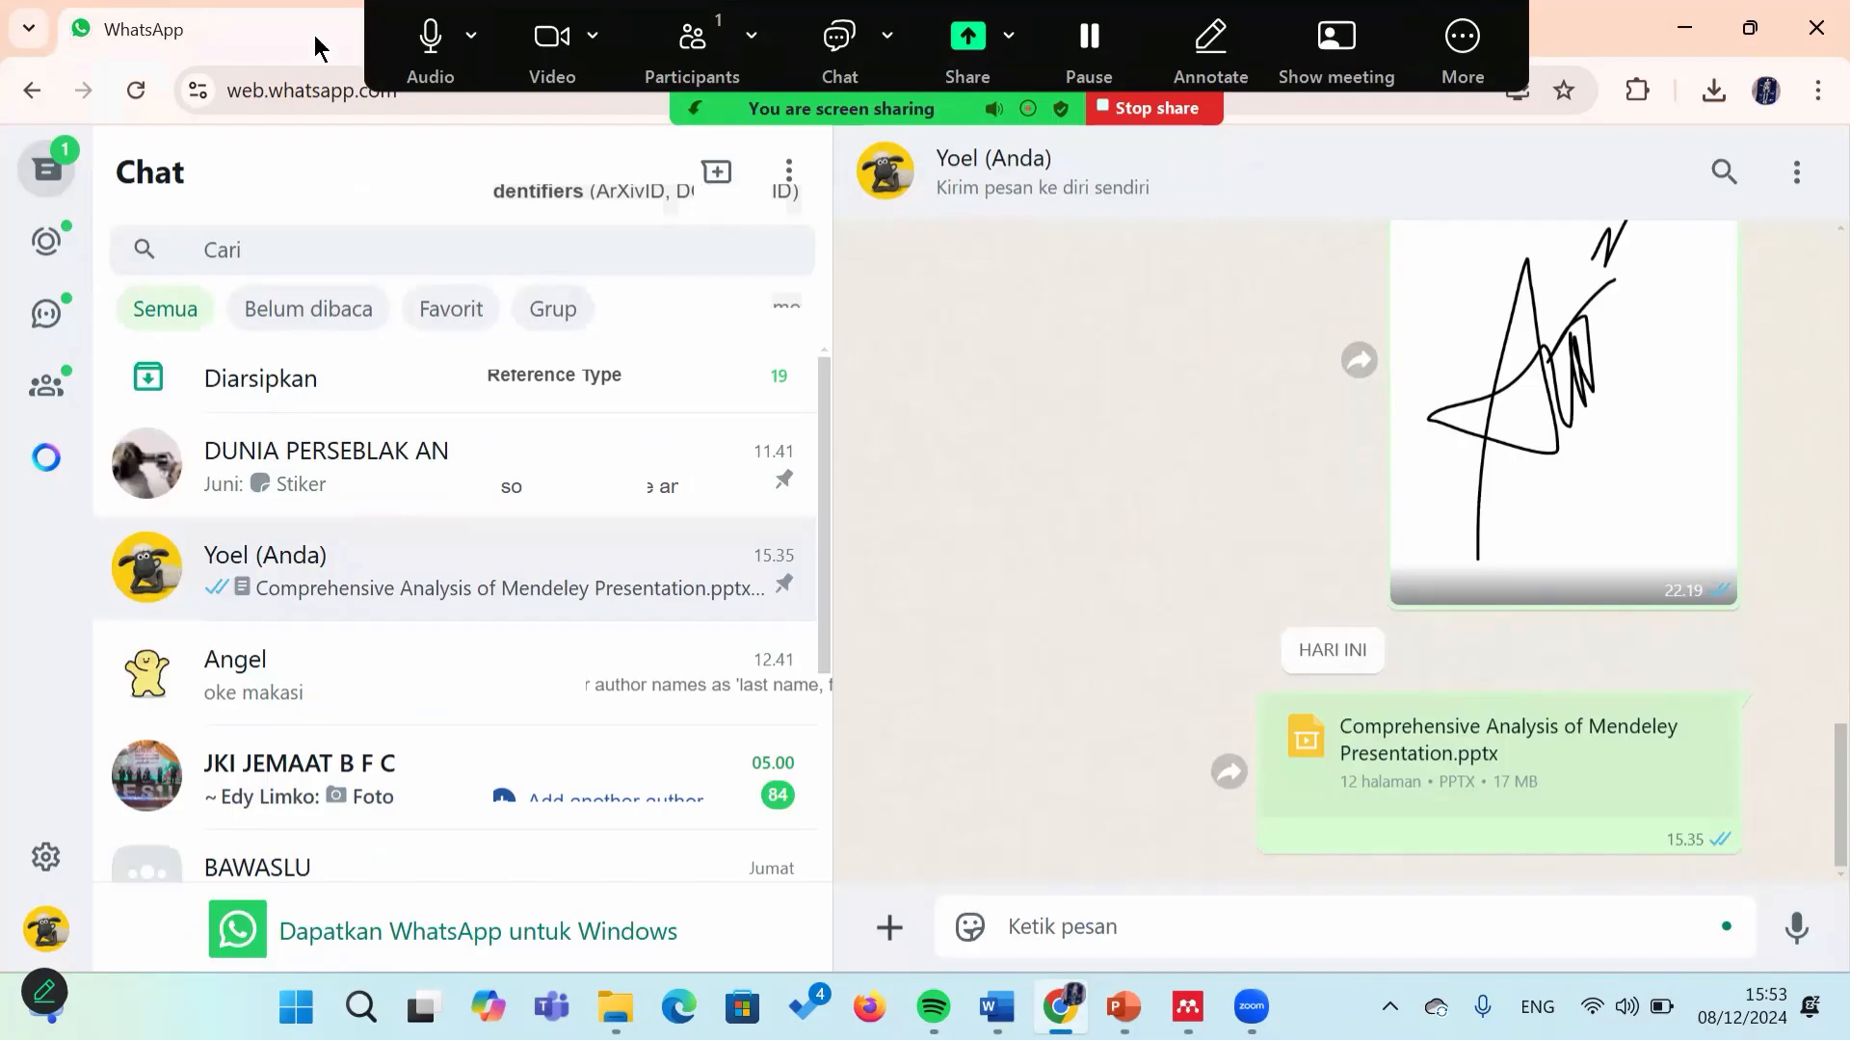
click(356, 96)
text(goo)
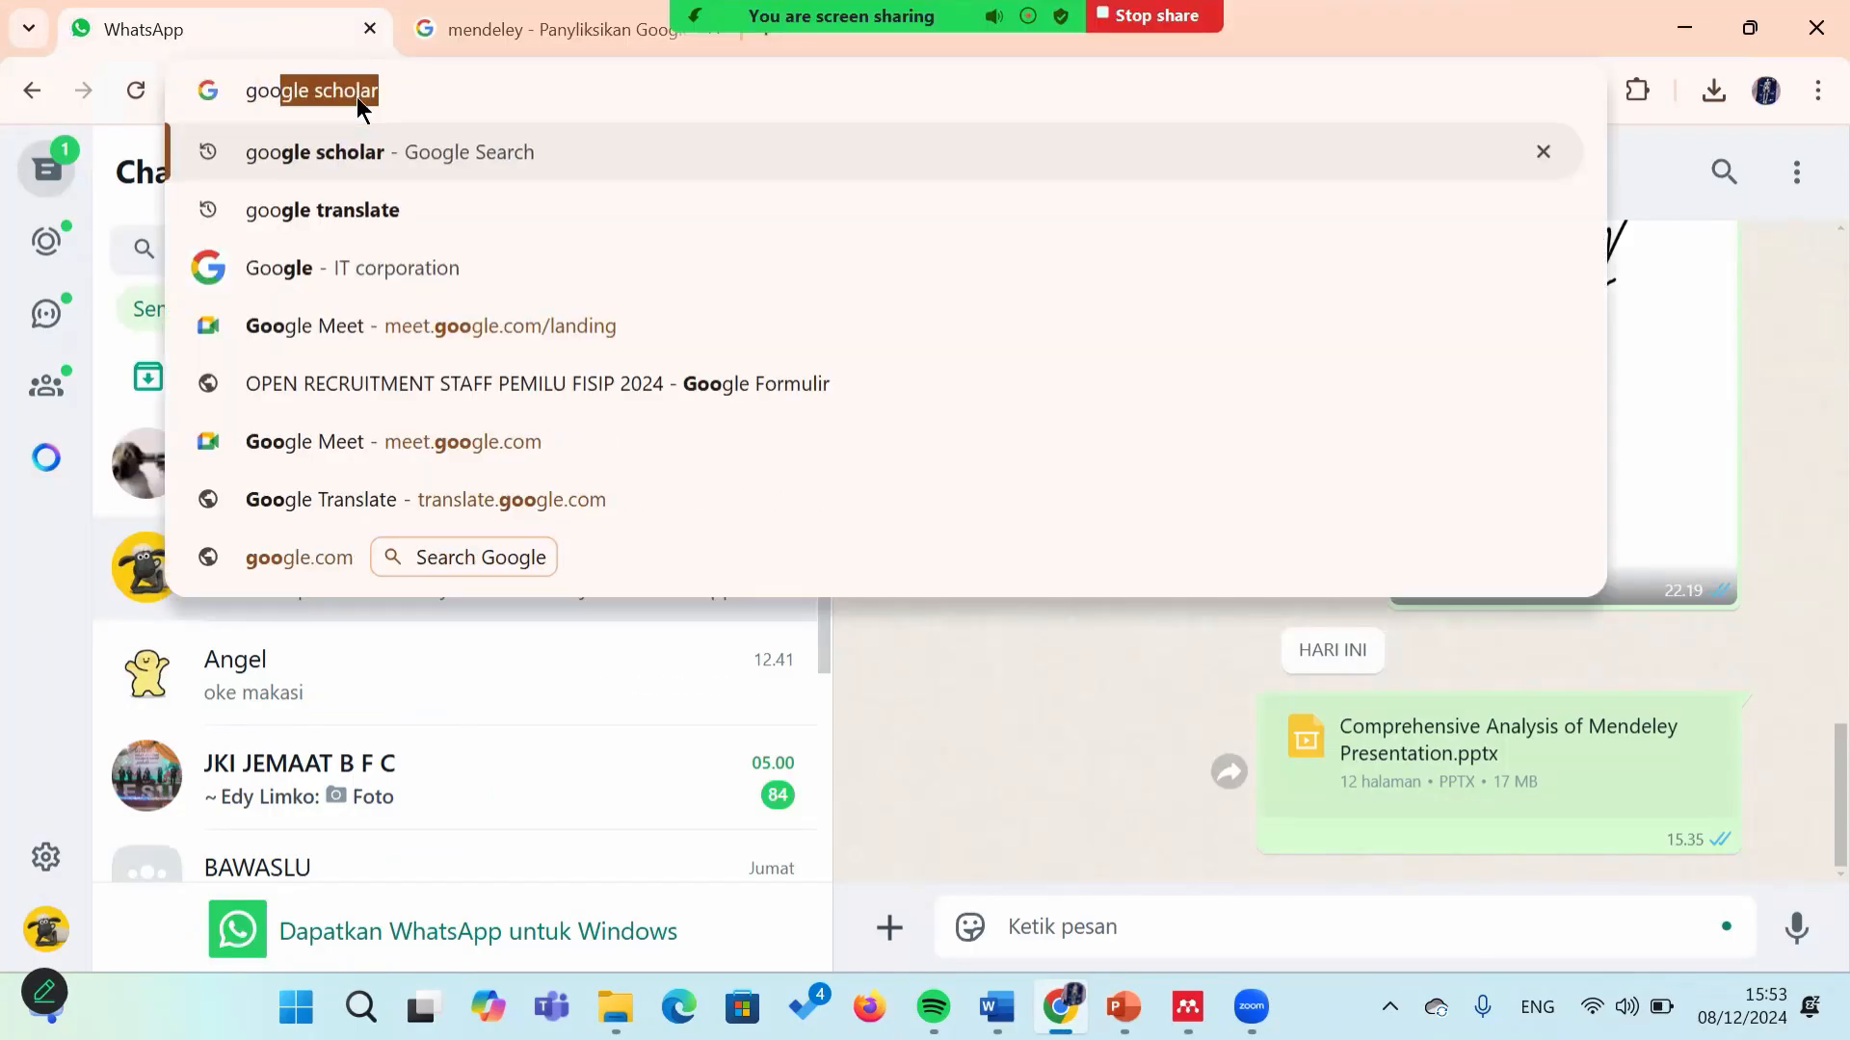
key(Return)
click(371, 445)
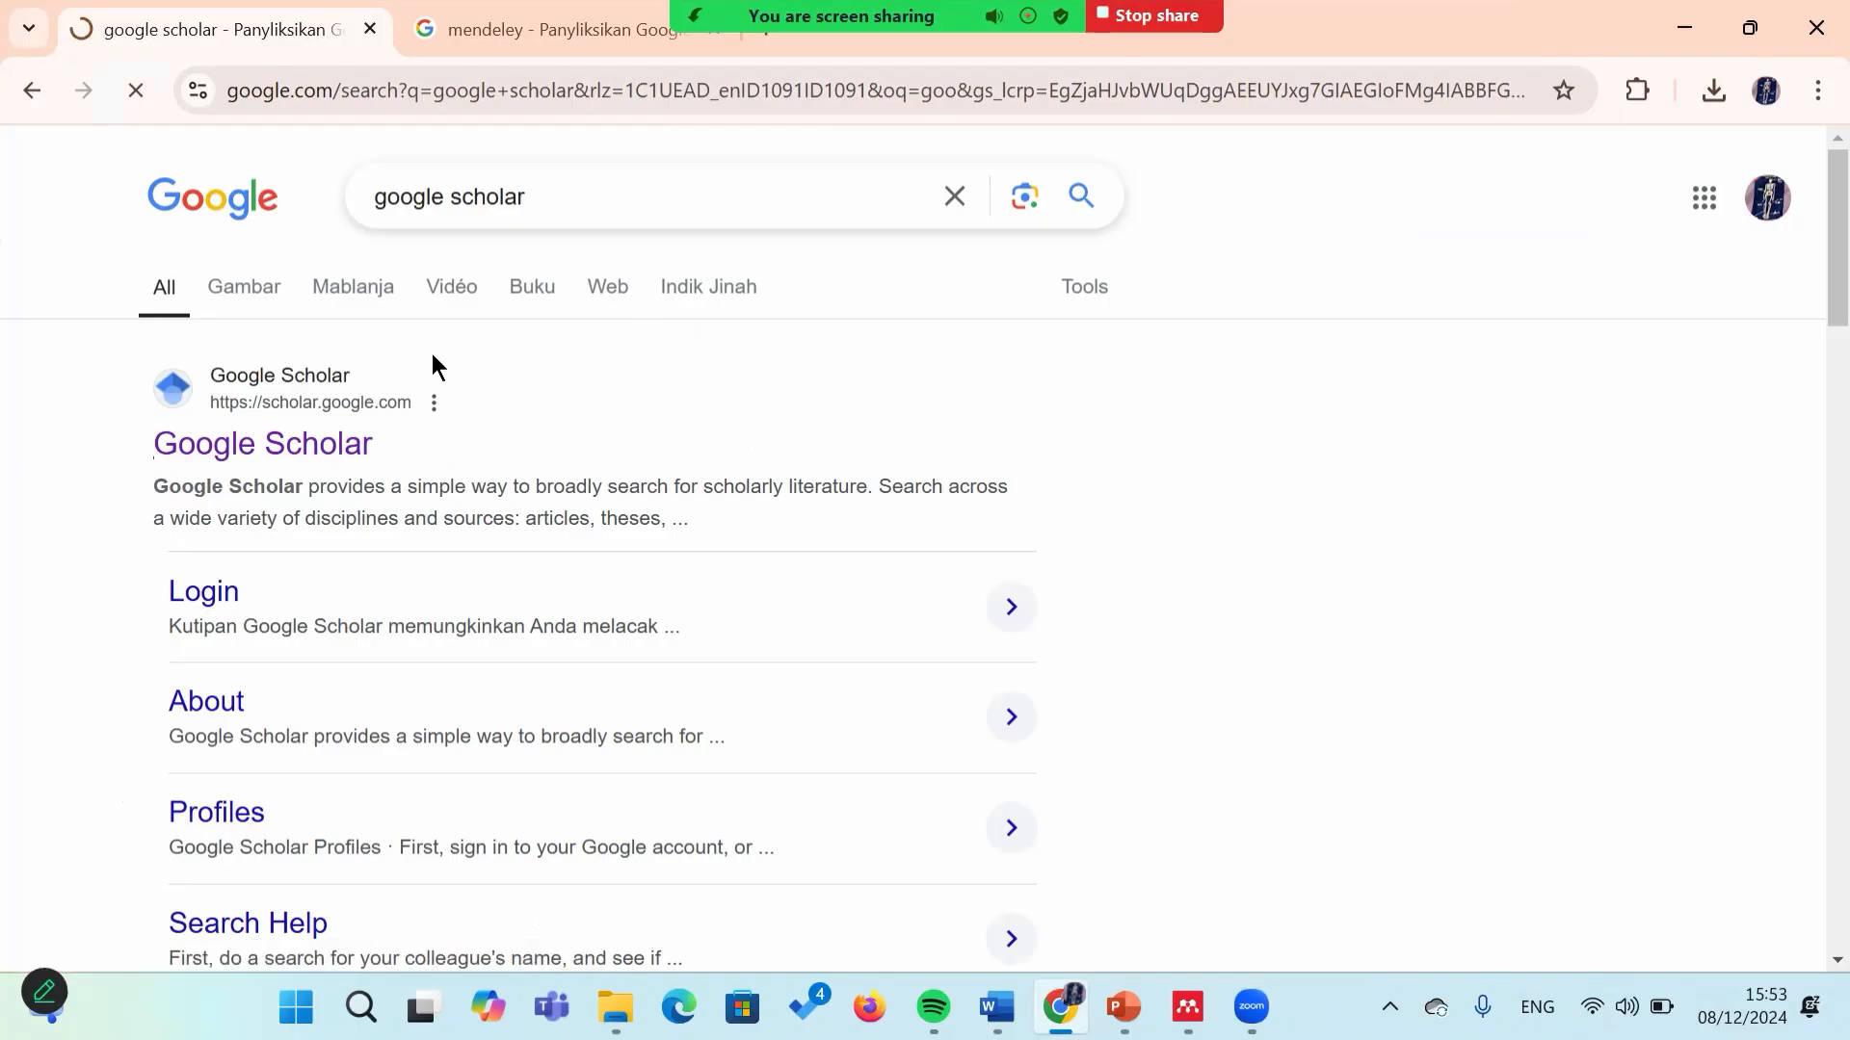
text(pa)
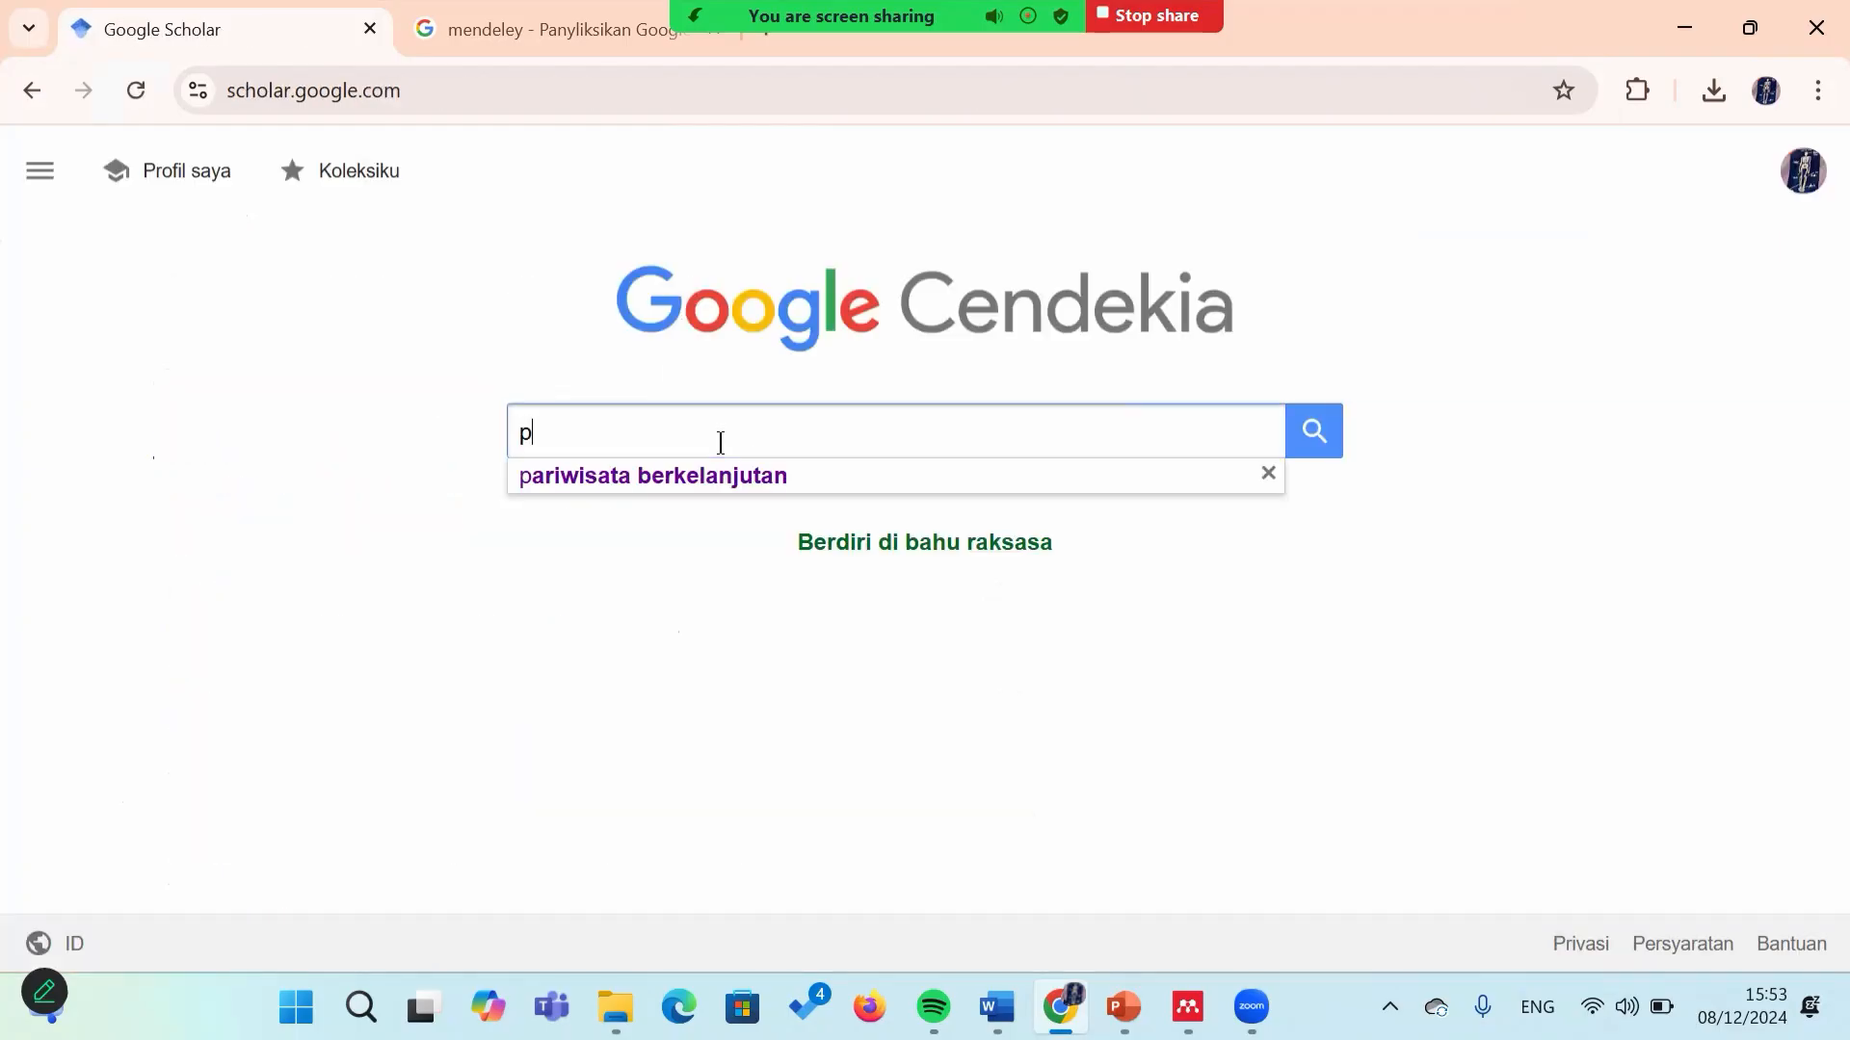
click(724, 474)
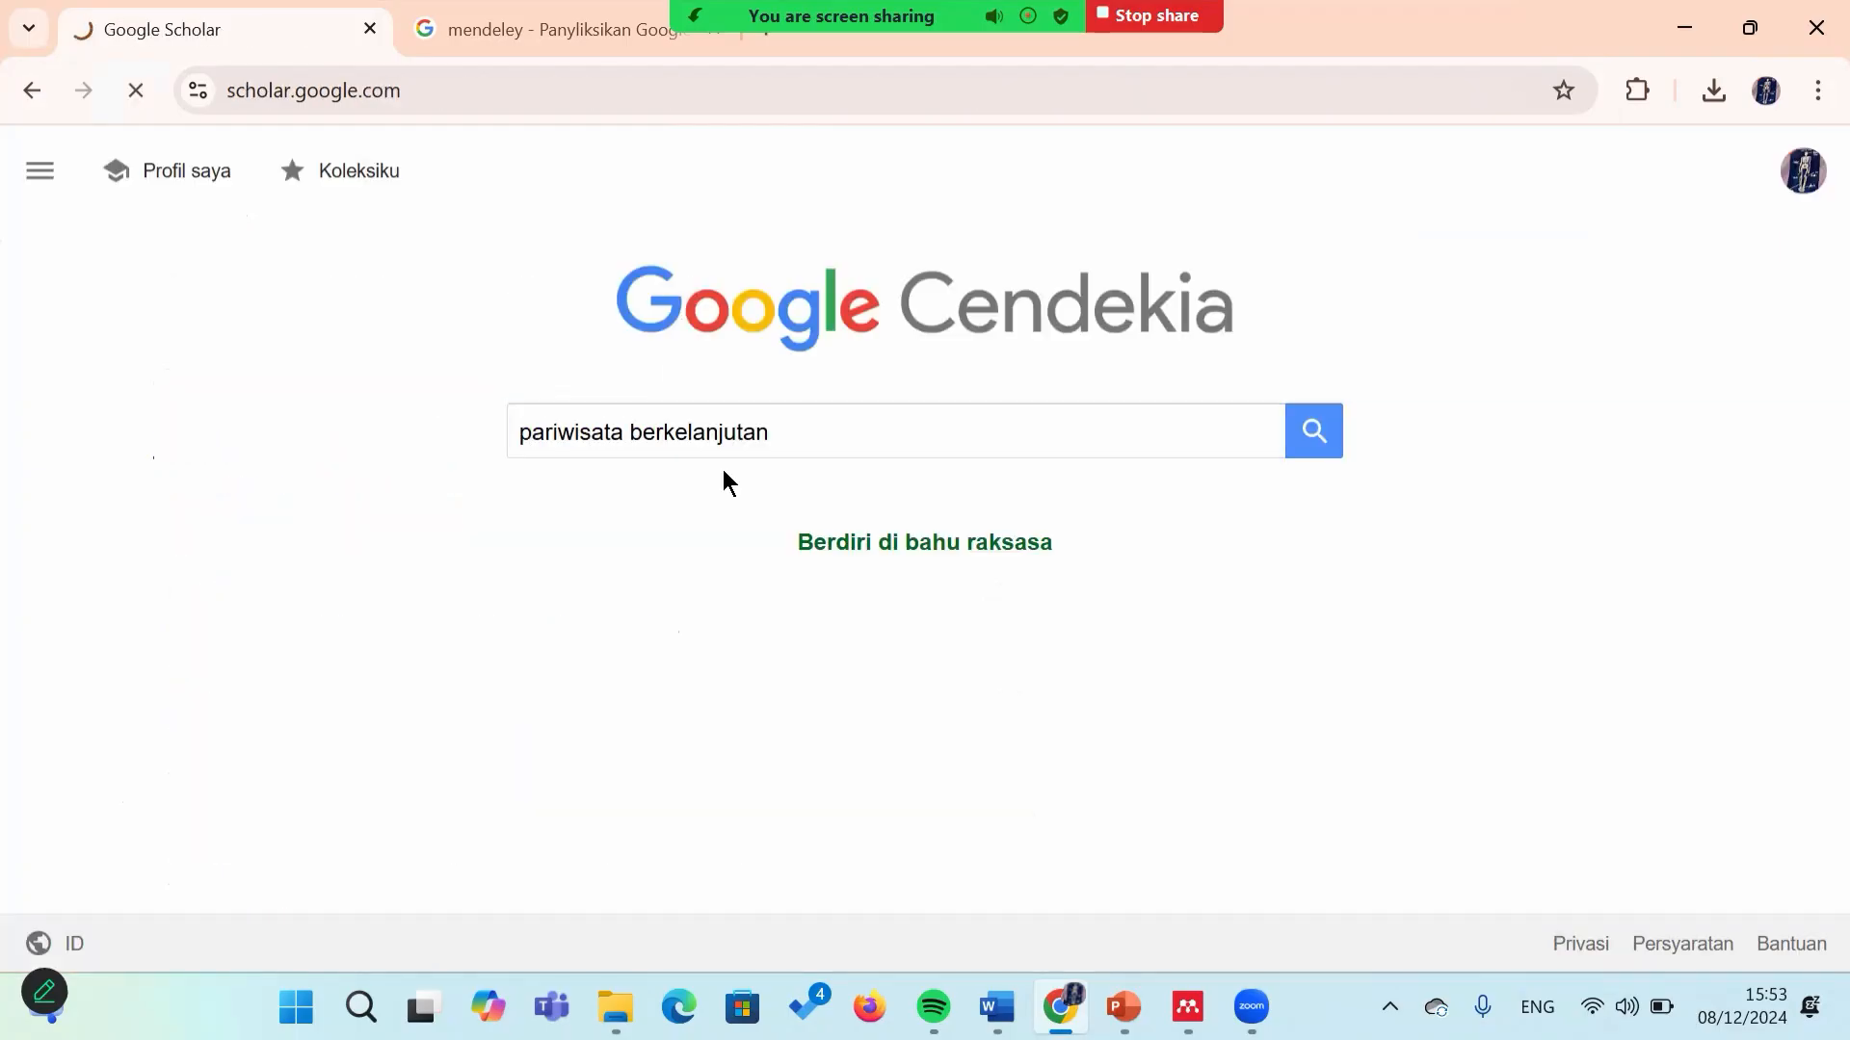
Step: Browse the Google Scholar results on sustainable tourism for a suitable article to reference
scroll(1804, 415, down, 5)
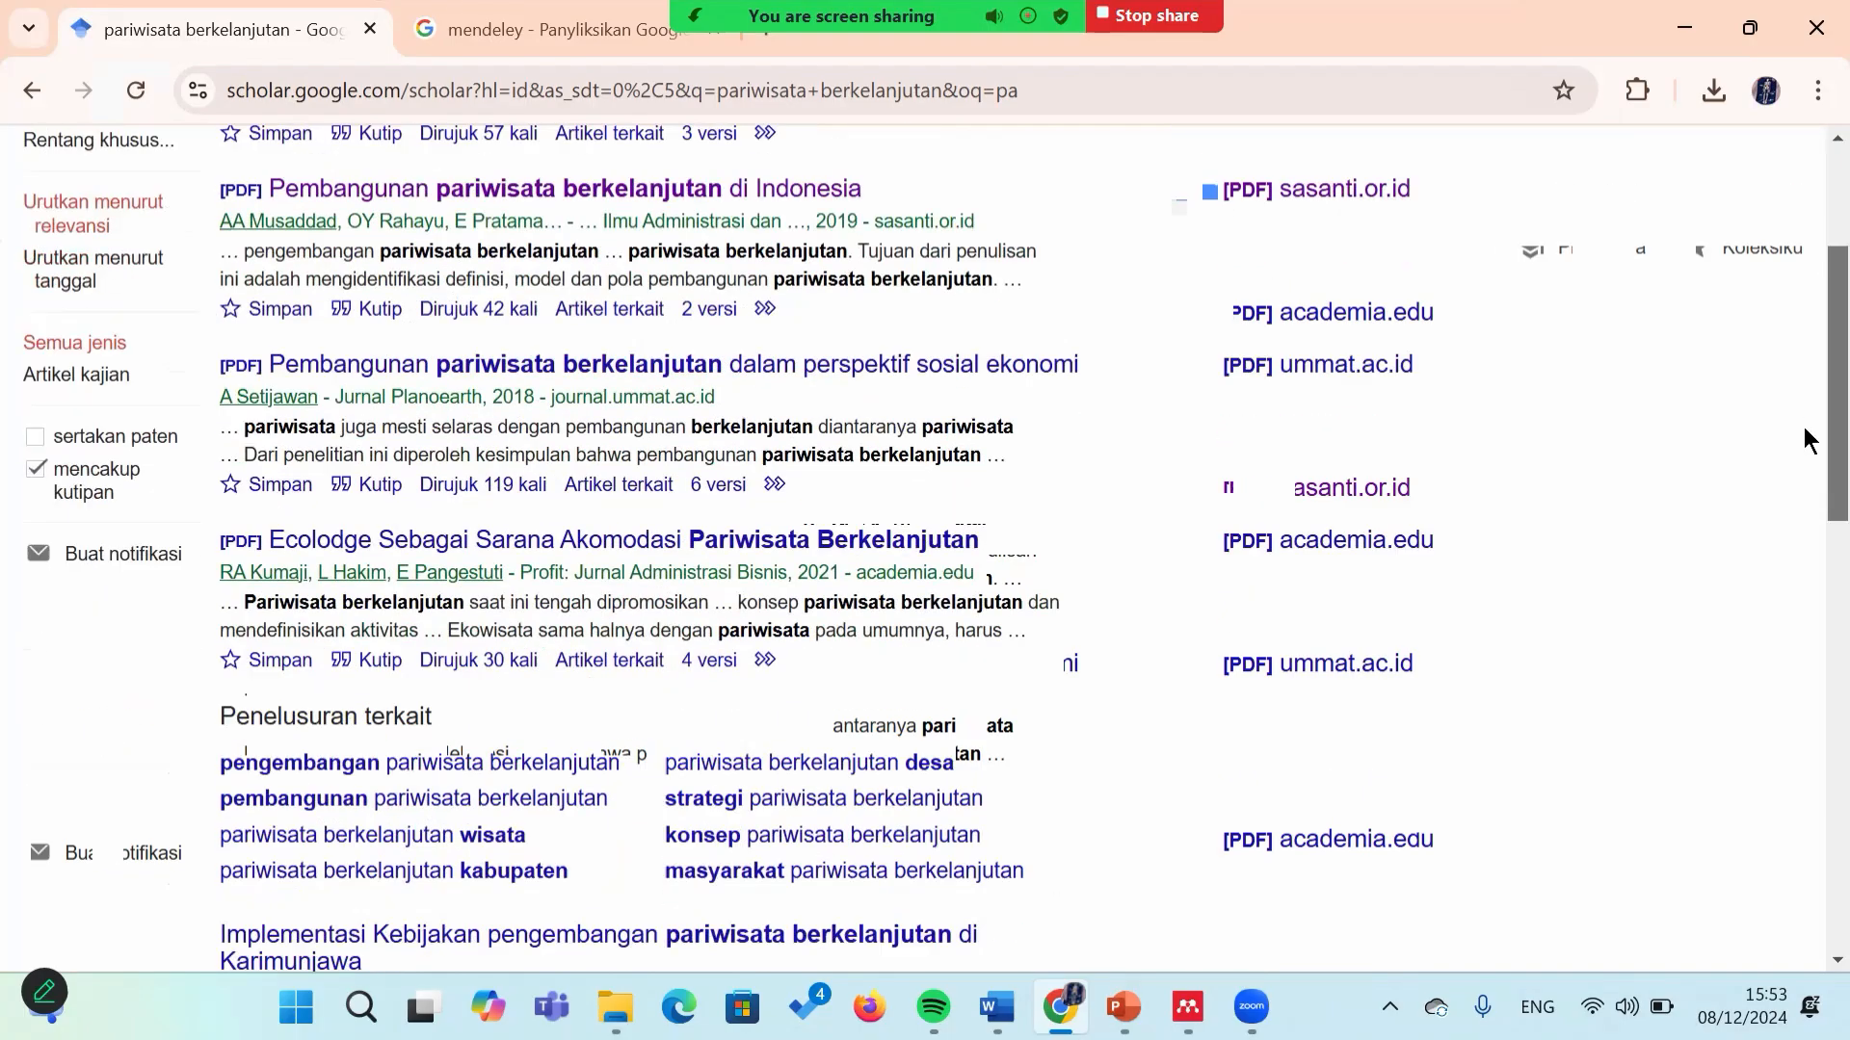
scroll(1805, 464, down, 4)
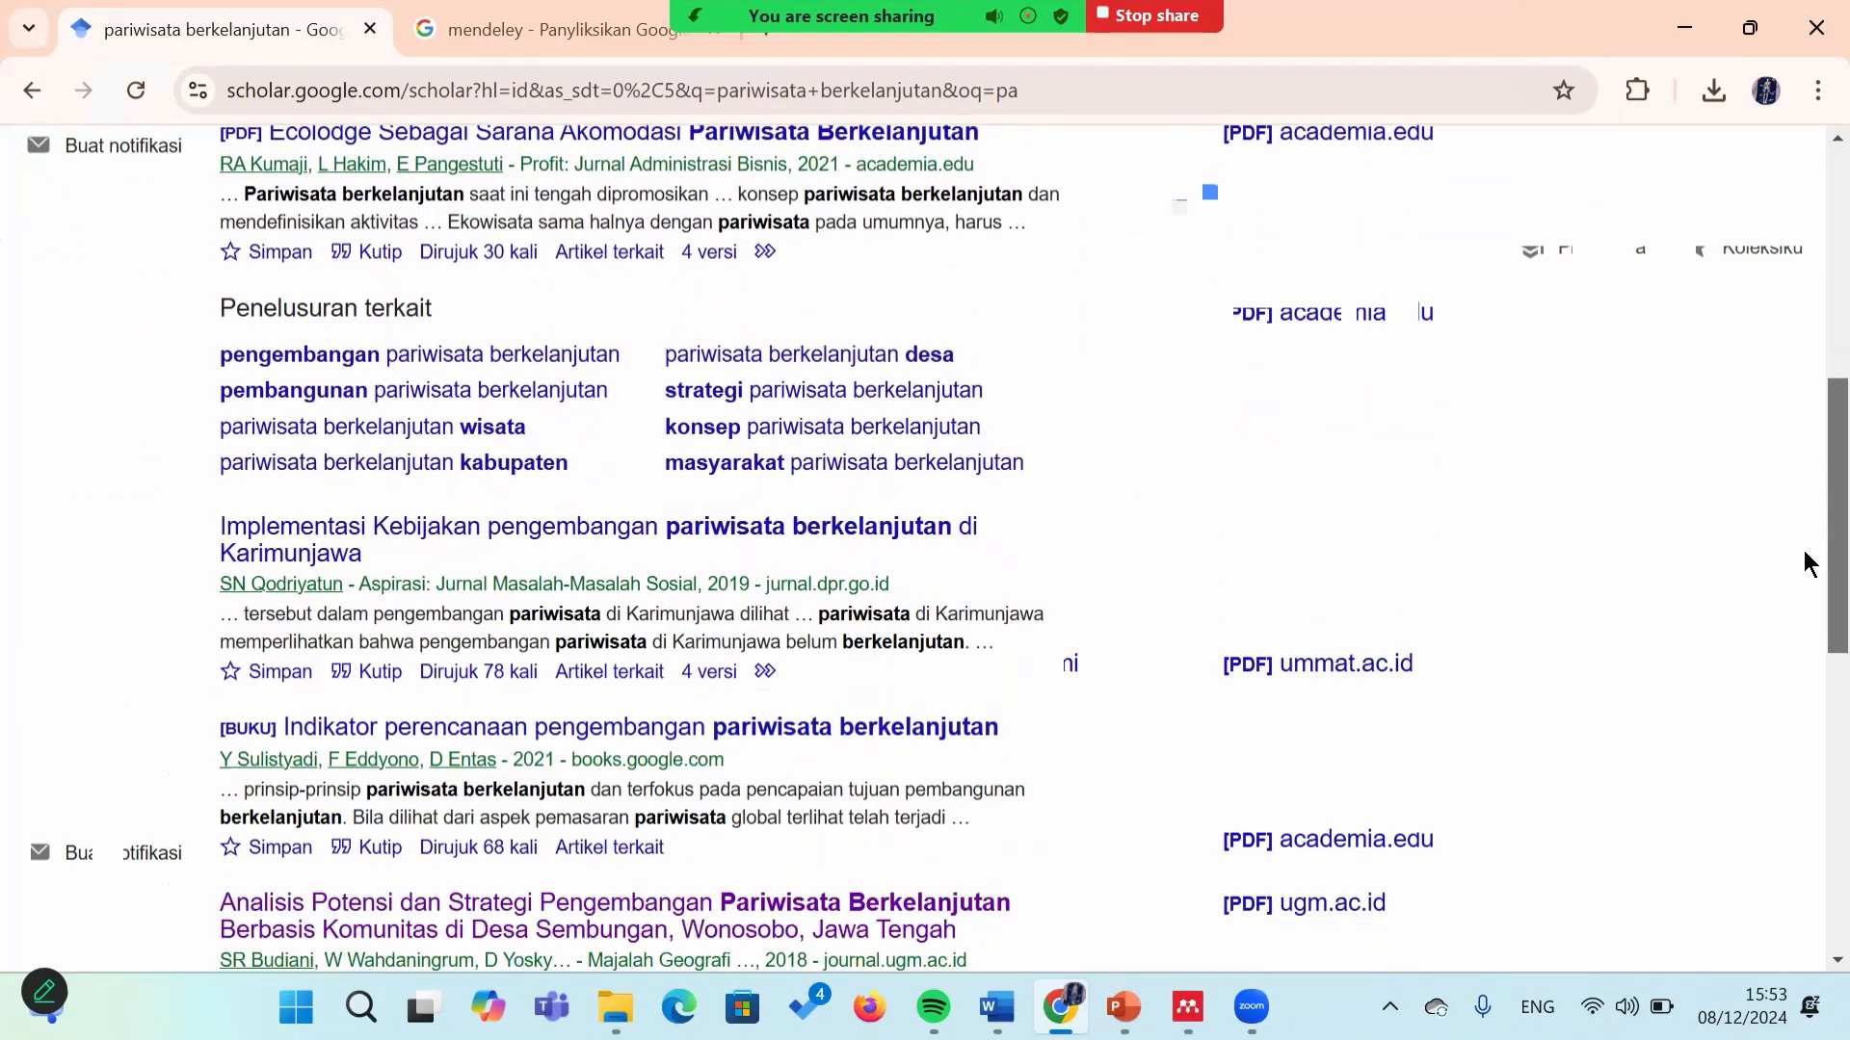
scroll(1805, 612, down, 3)
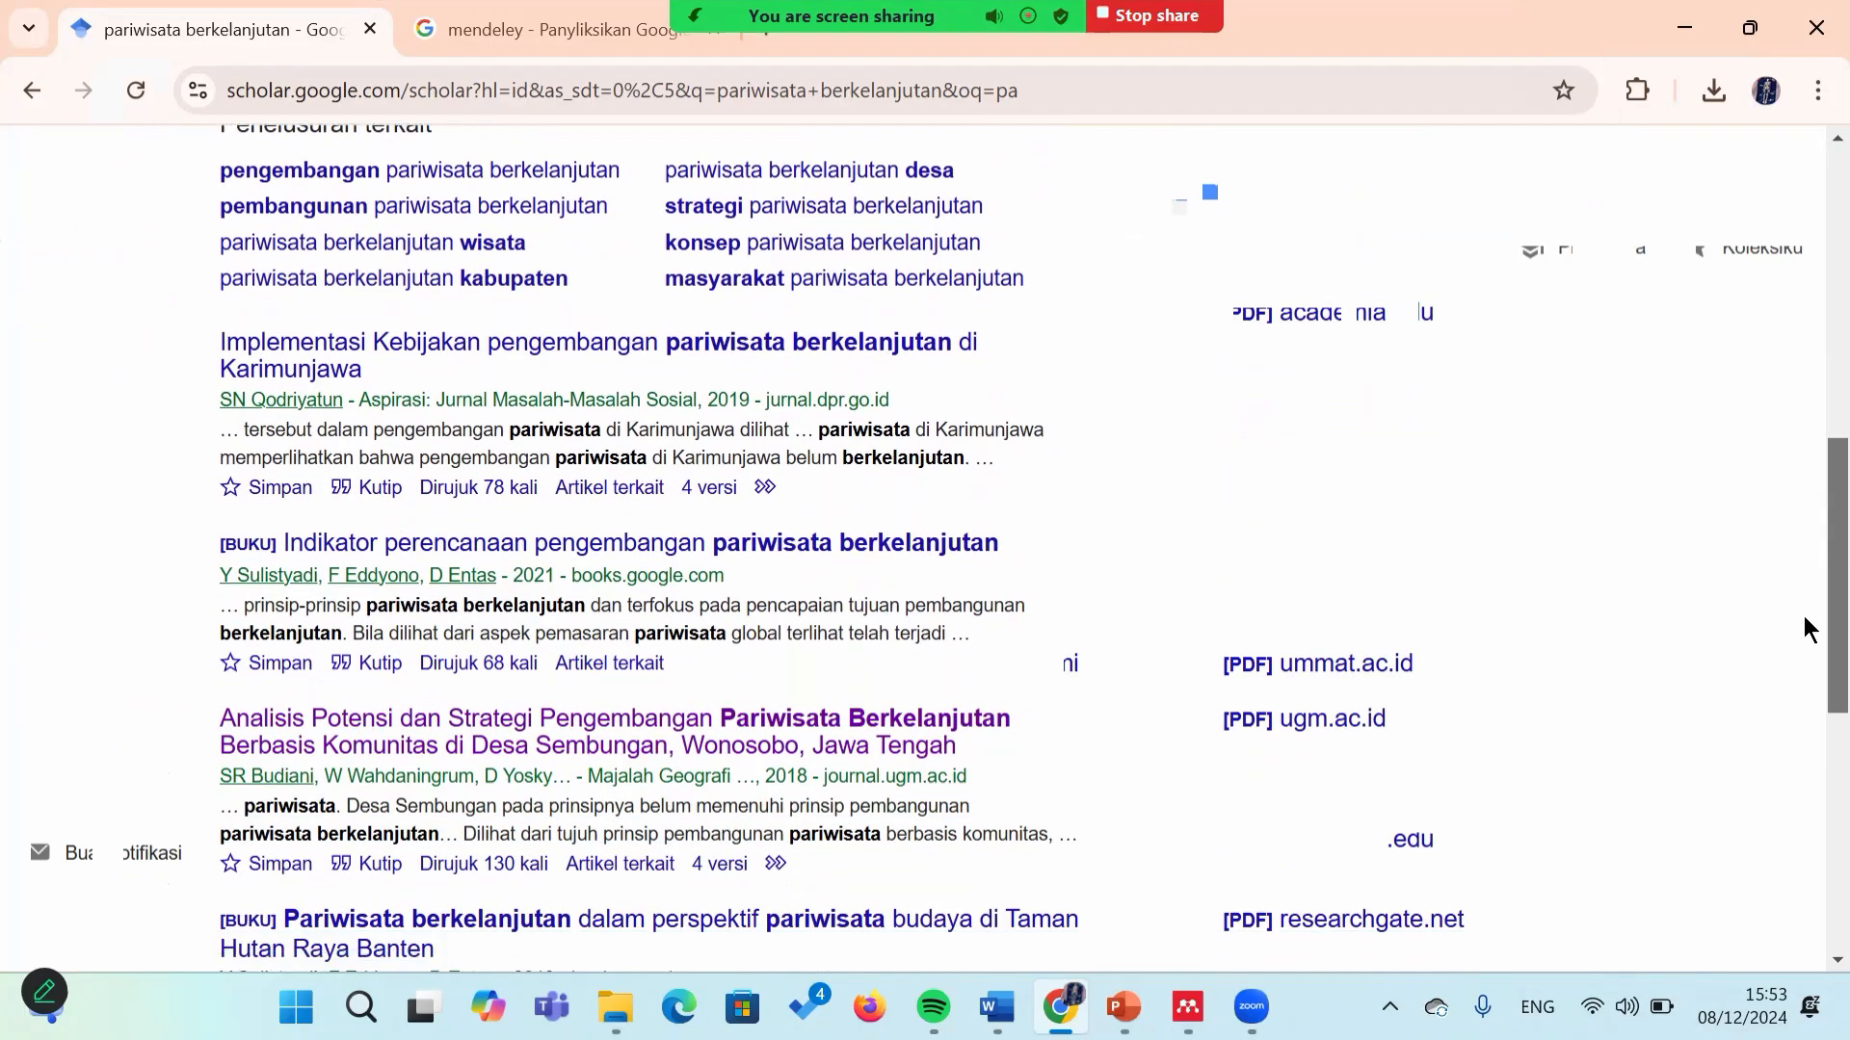
scroll(1804, 704, down, 3)
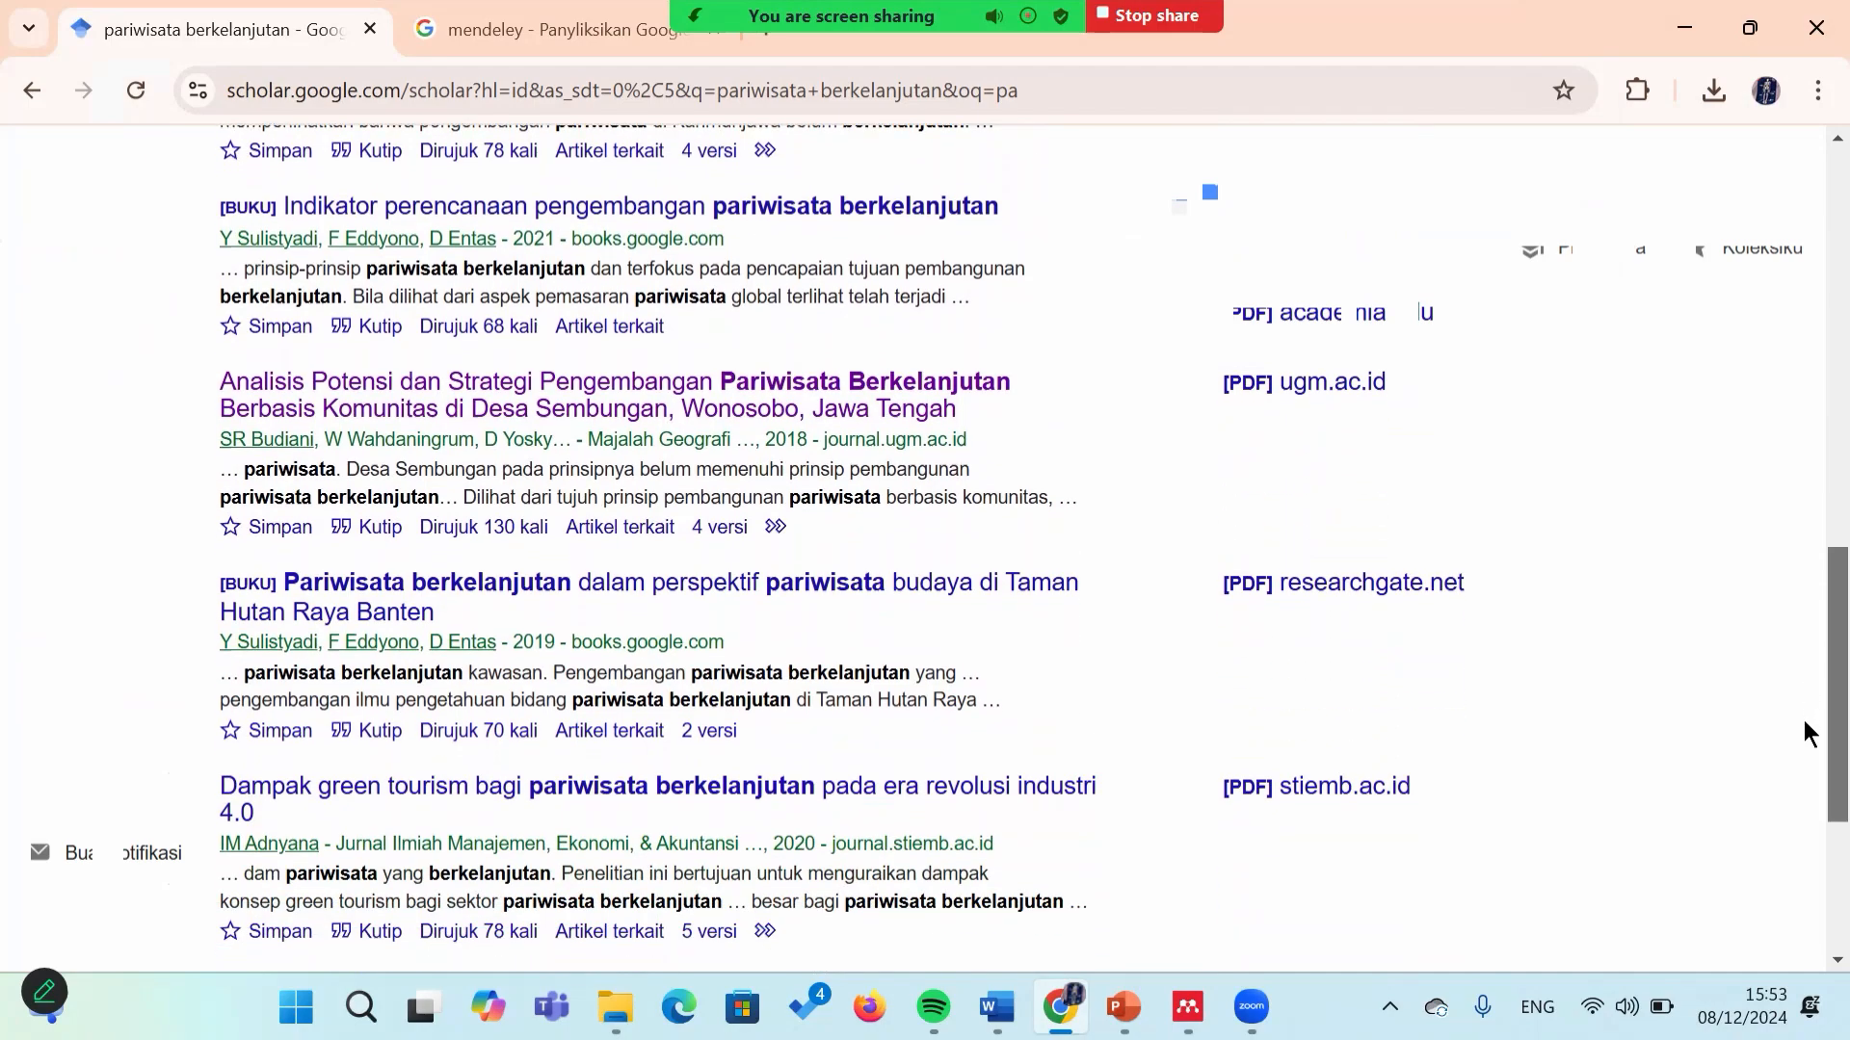
scroll(1203, 525, up, 5)
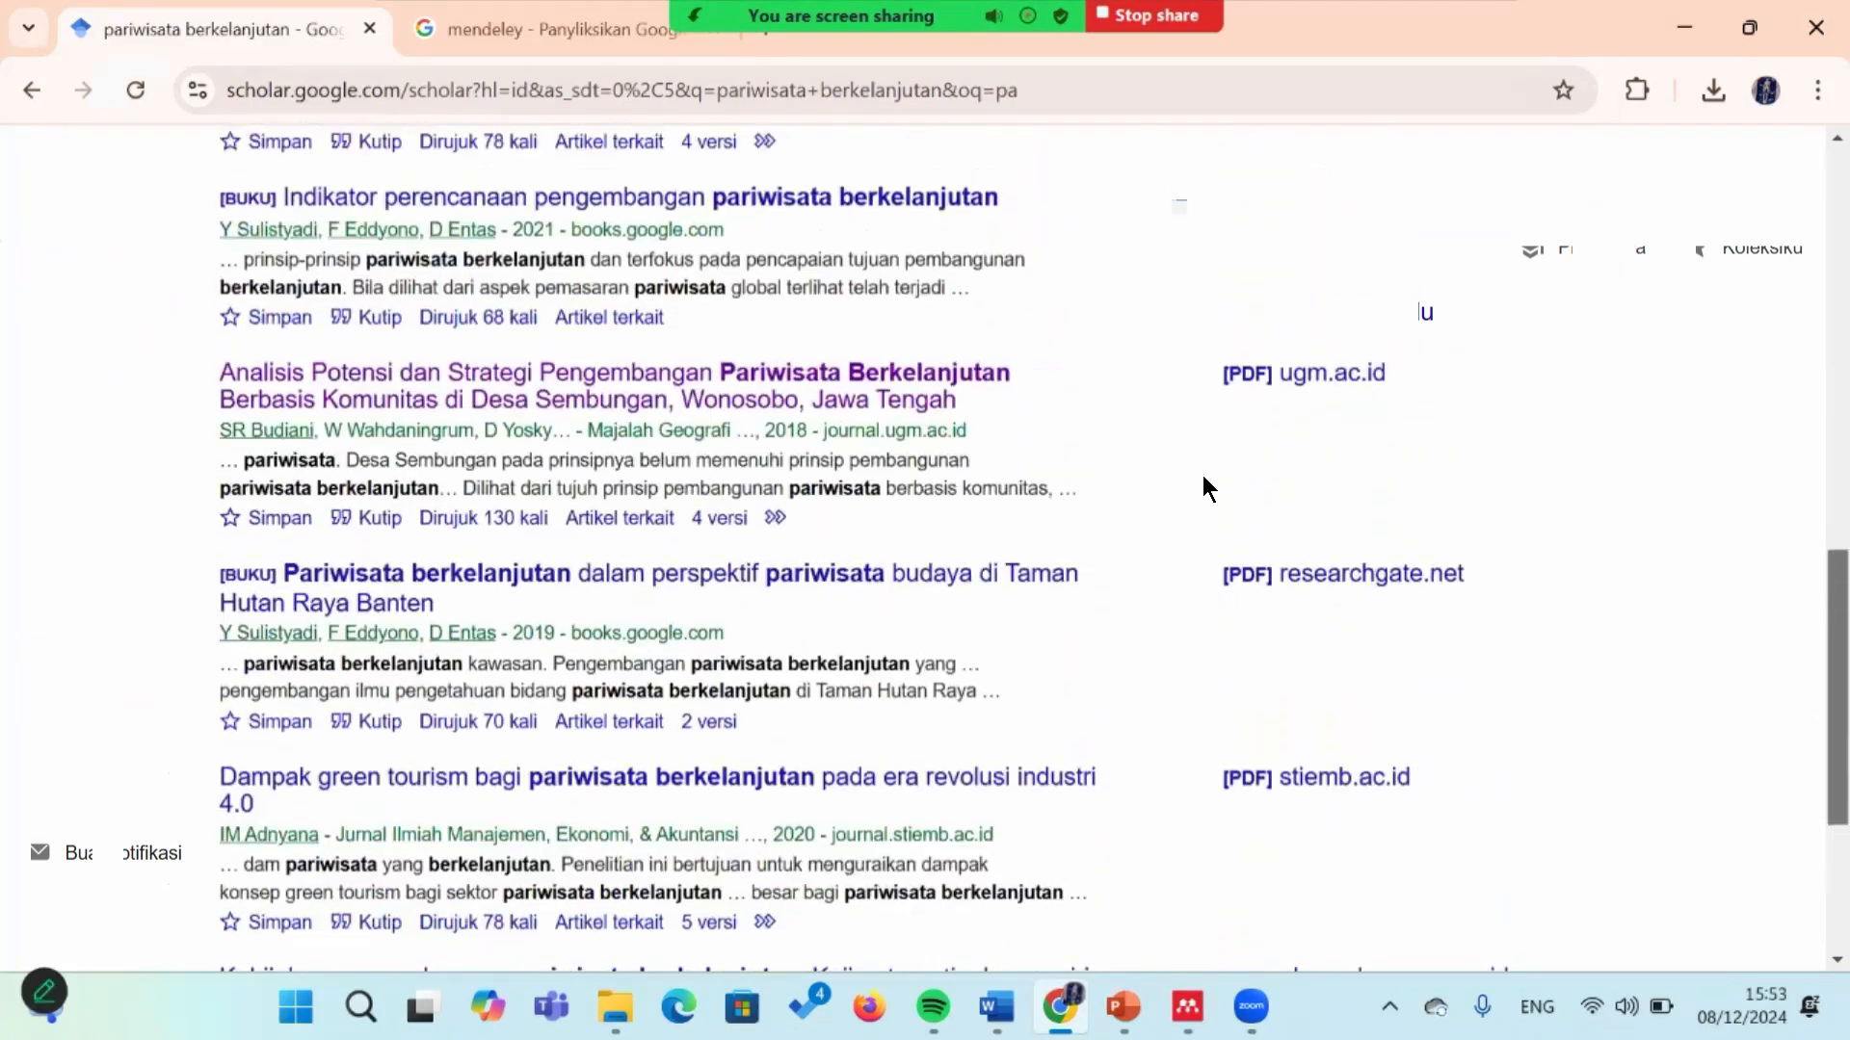
scroll(1204, 421, up, 6)
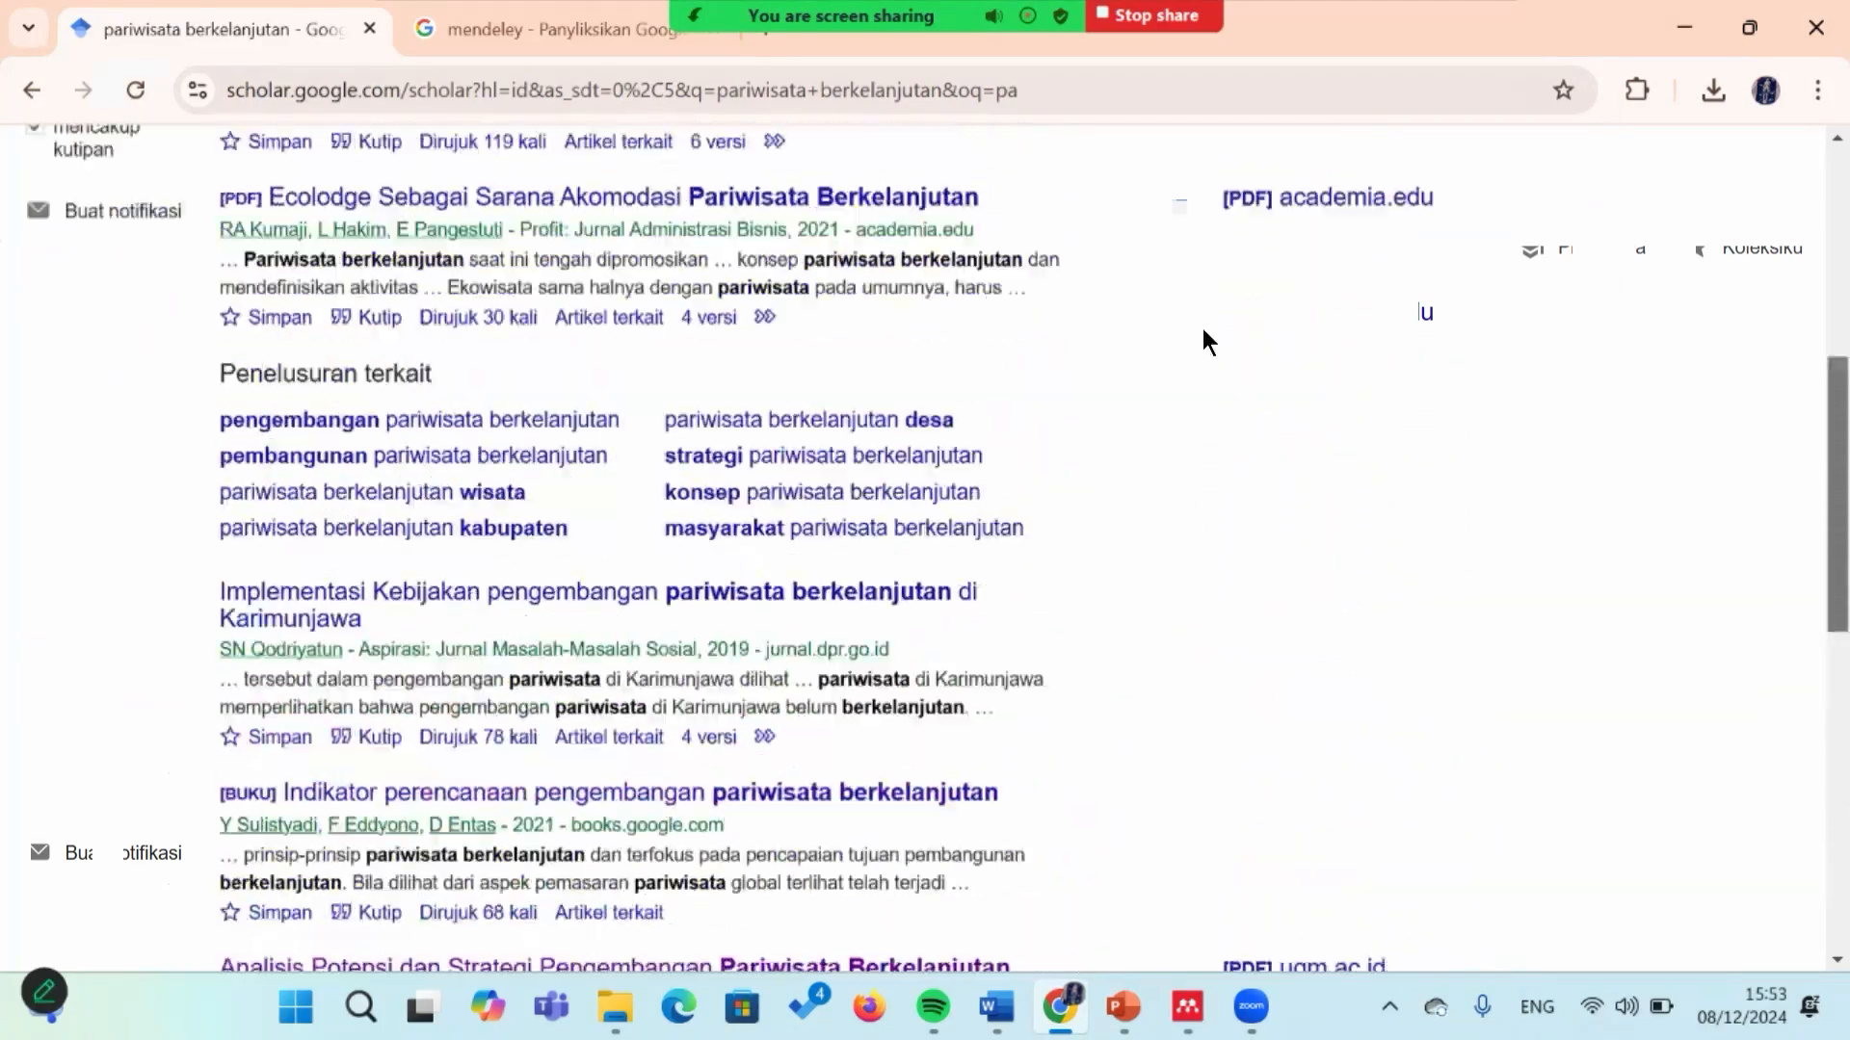
scroll(1202, 297, up, 2)
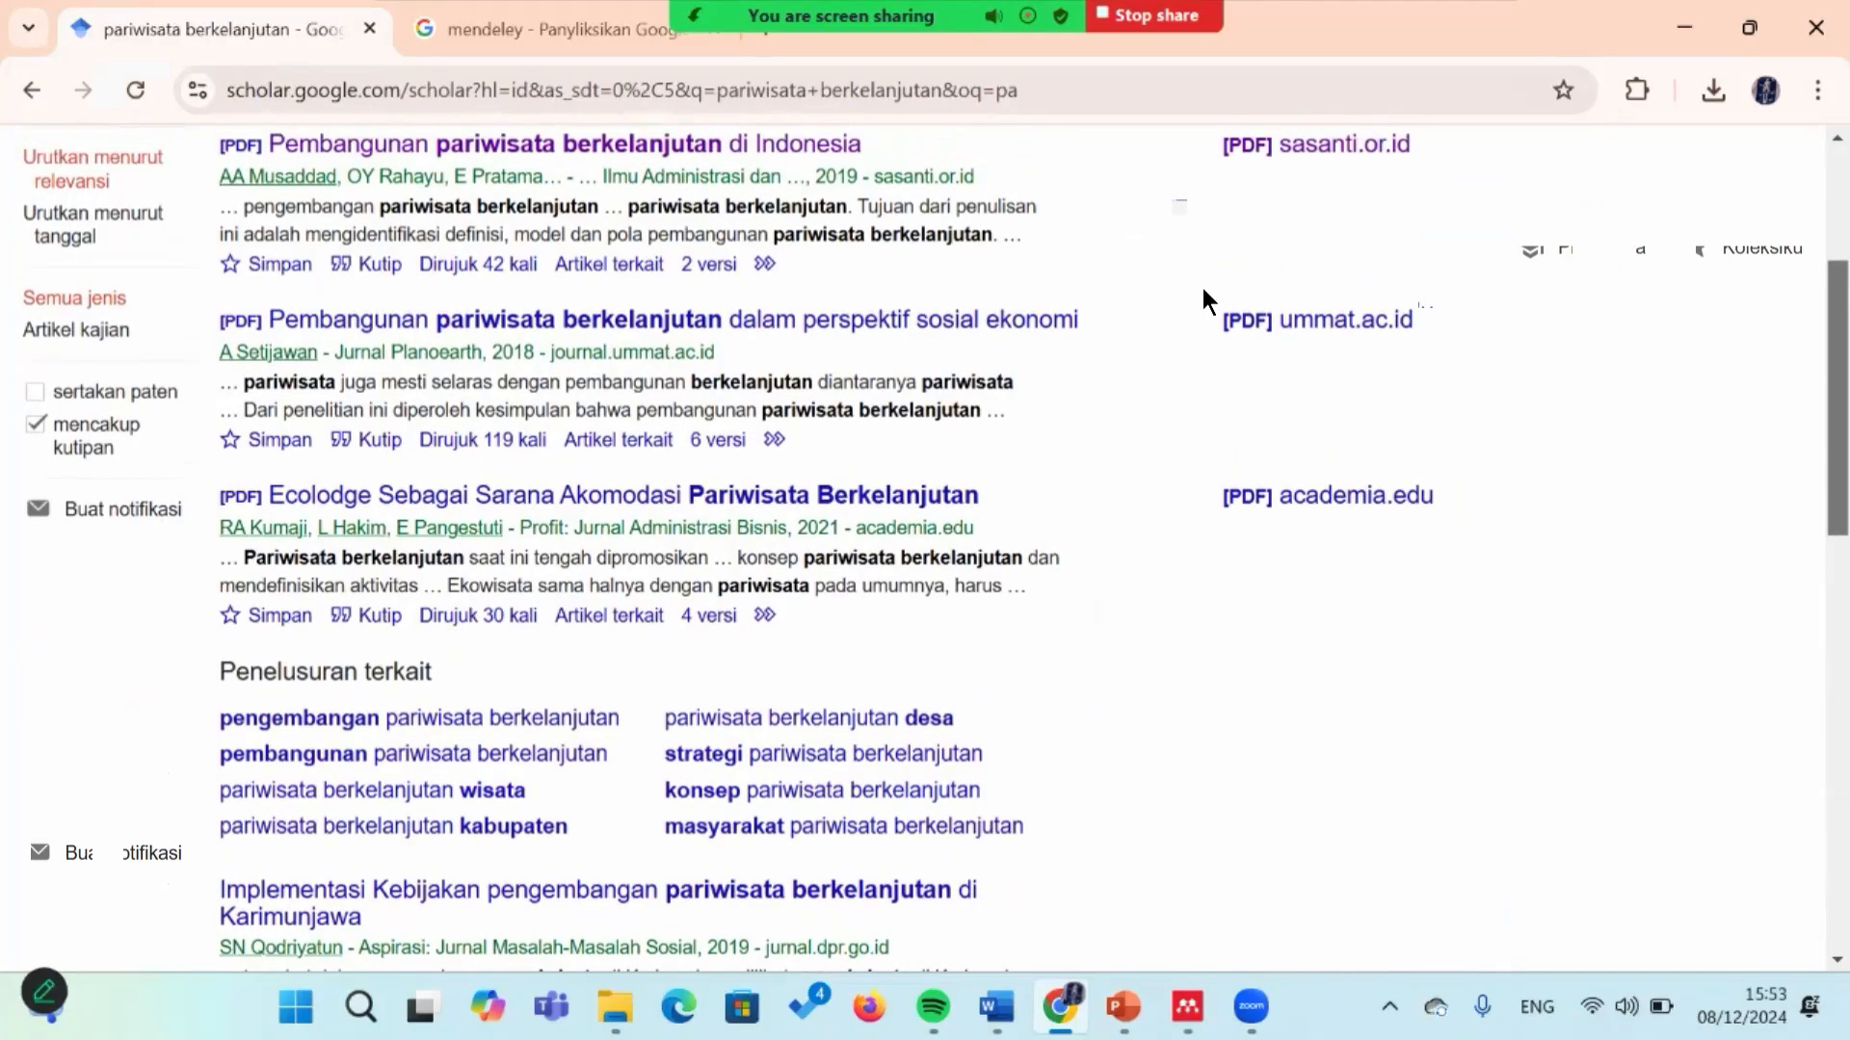
scroll(1202, 268, up, 1)
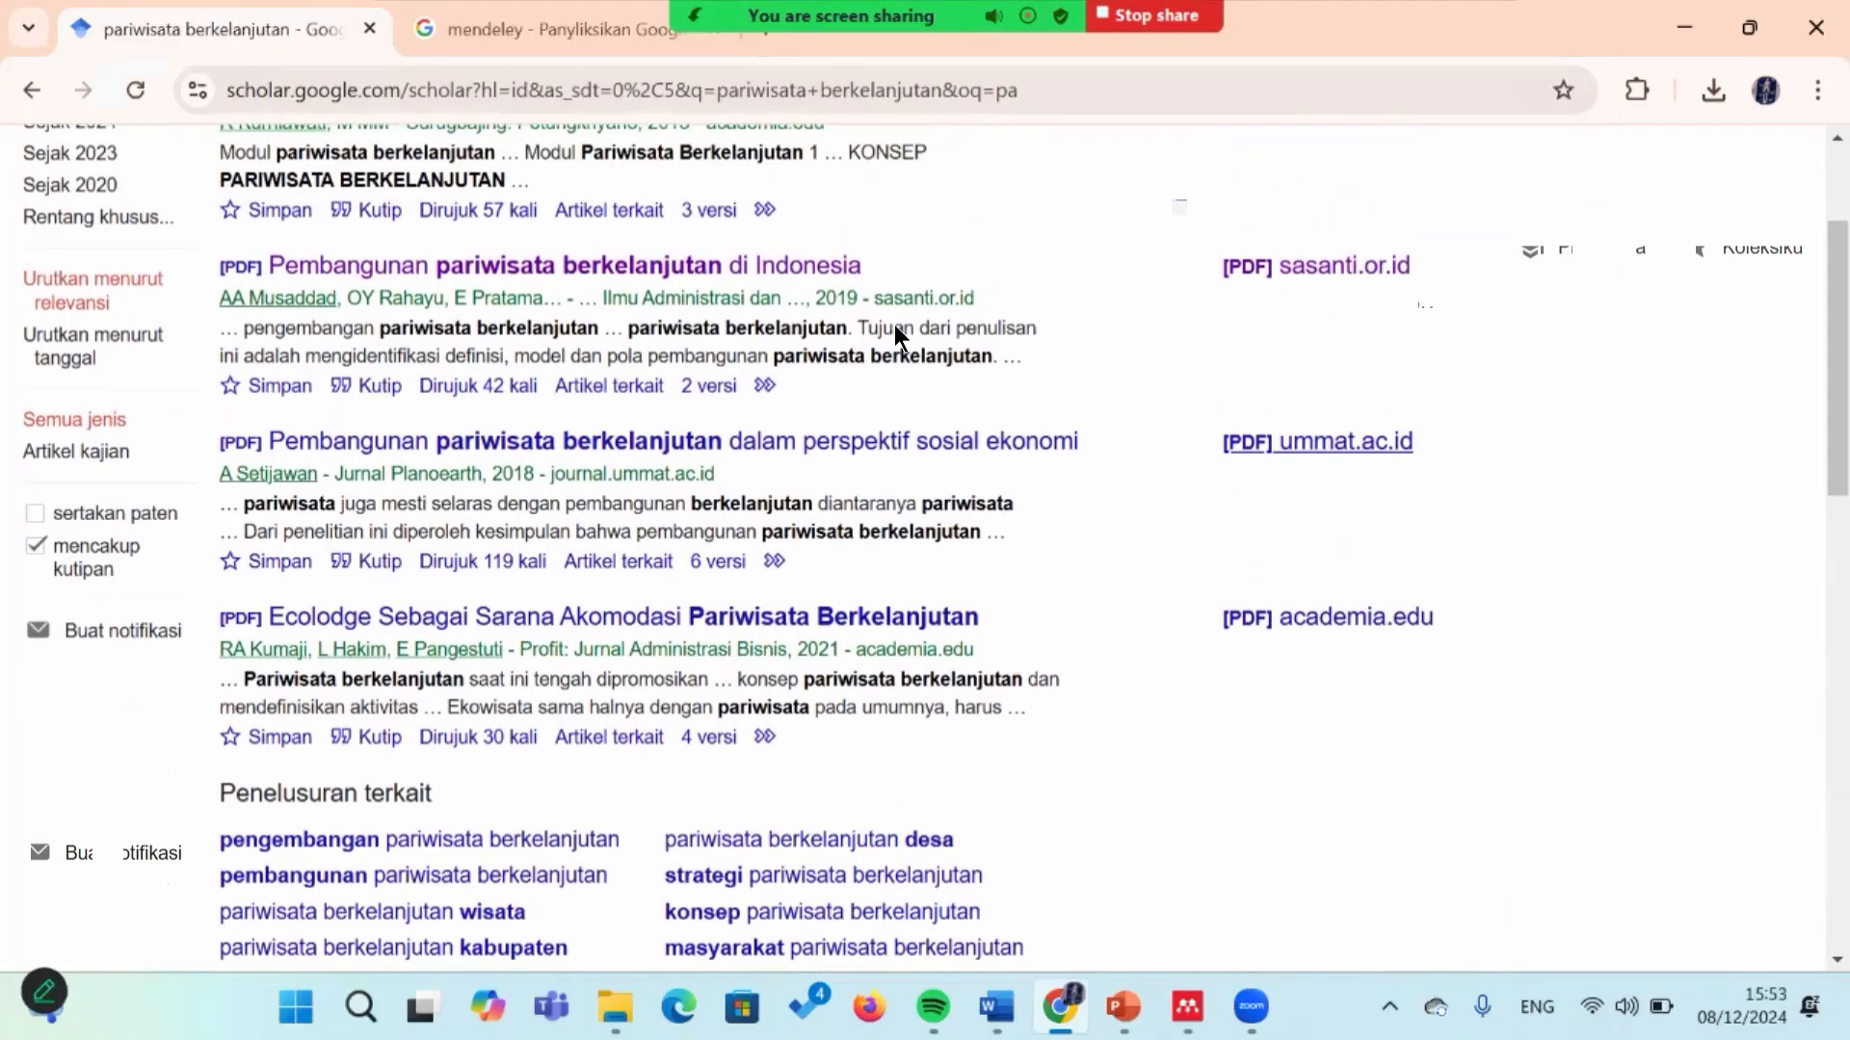
Step: Open the sosial ekonomi and "Ecolodge Sebagai Sarana Akomodasi Pariwisata Berkelanjutan" articles, examine the ecolodge paper's title and abstract, and return to the results
click(621, 443)
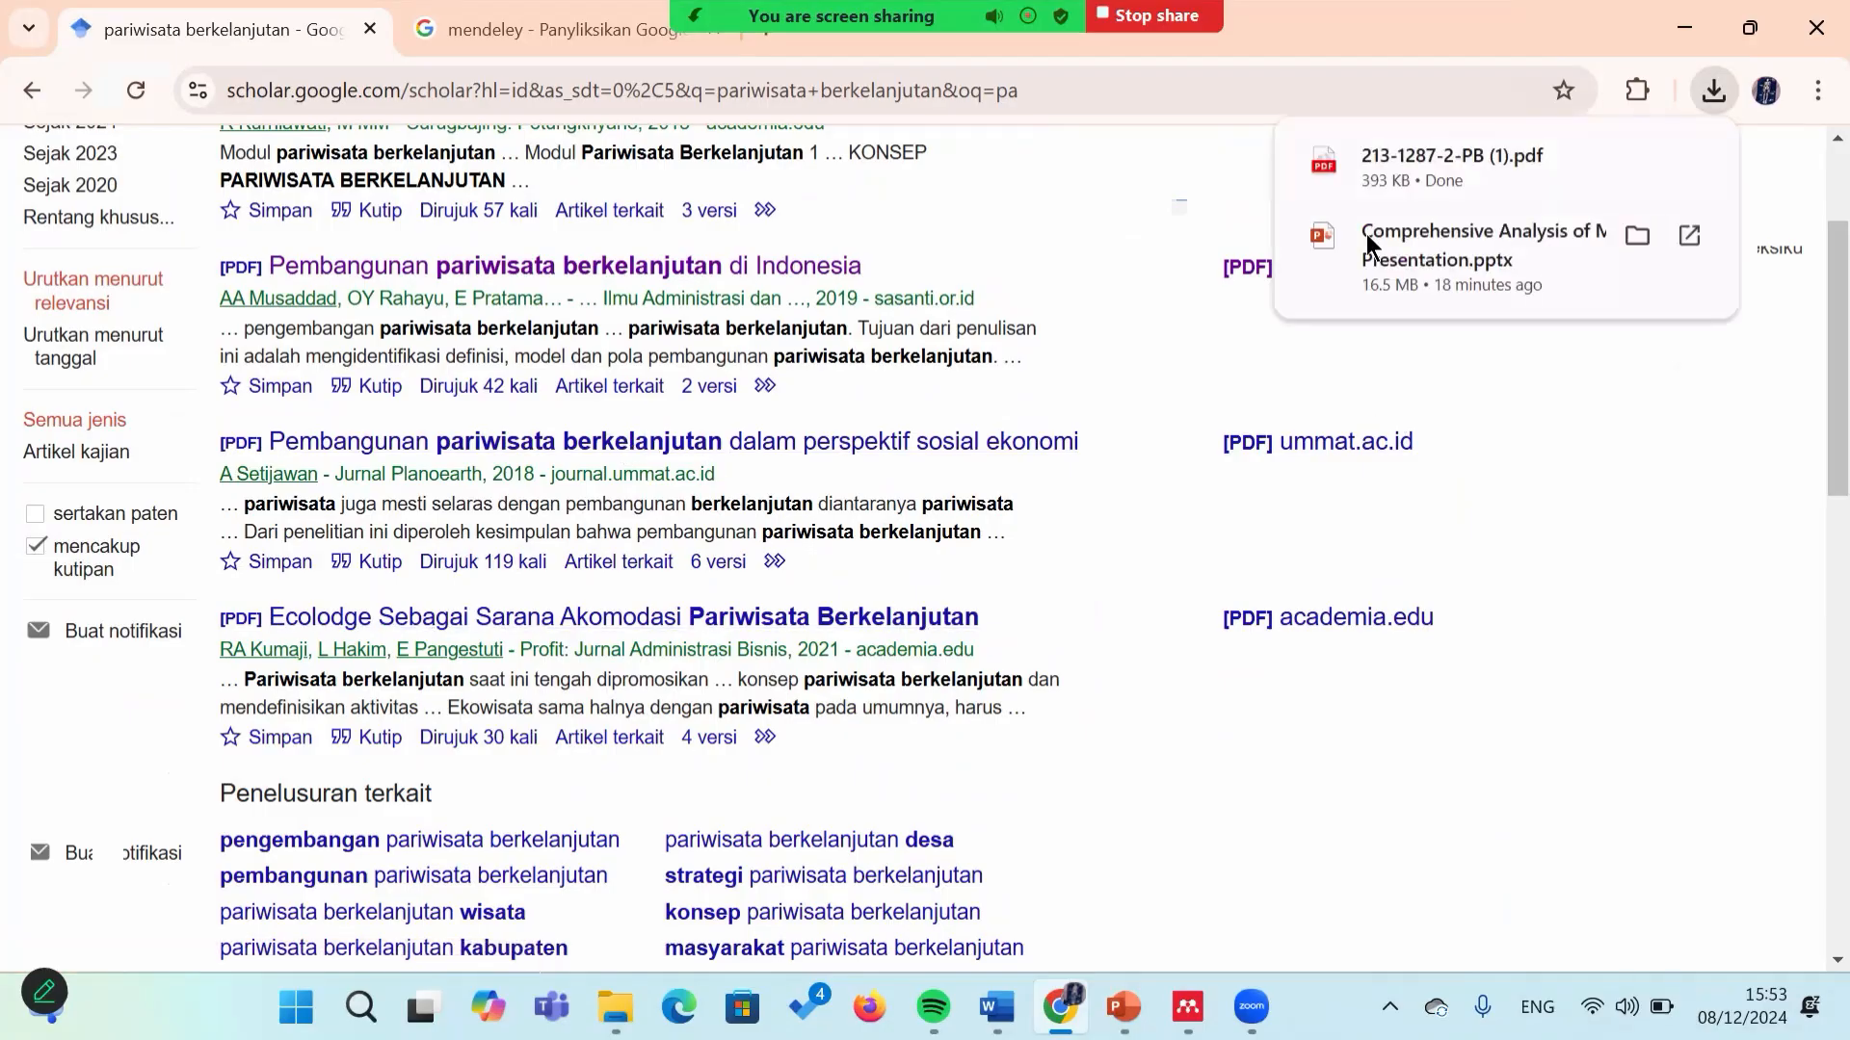
click(779, 623)
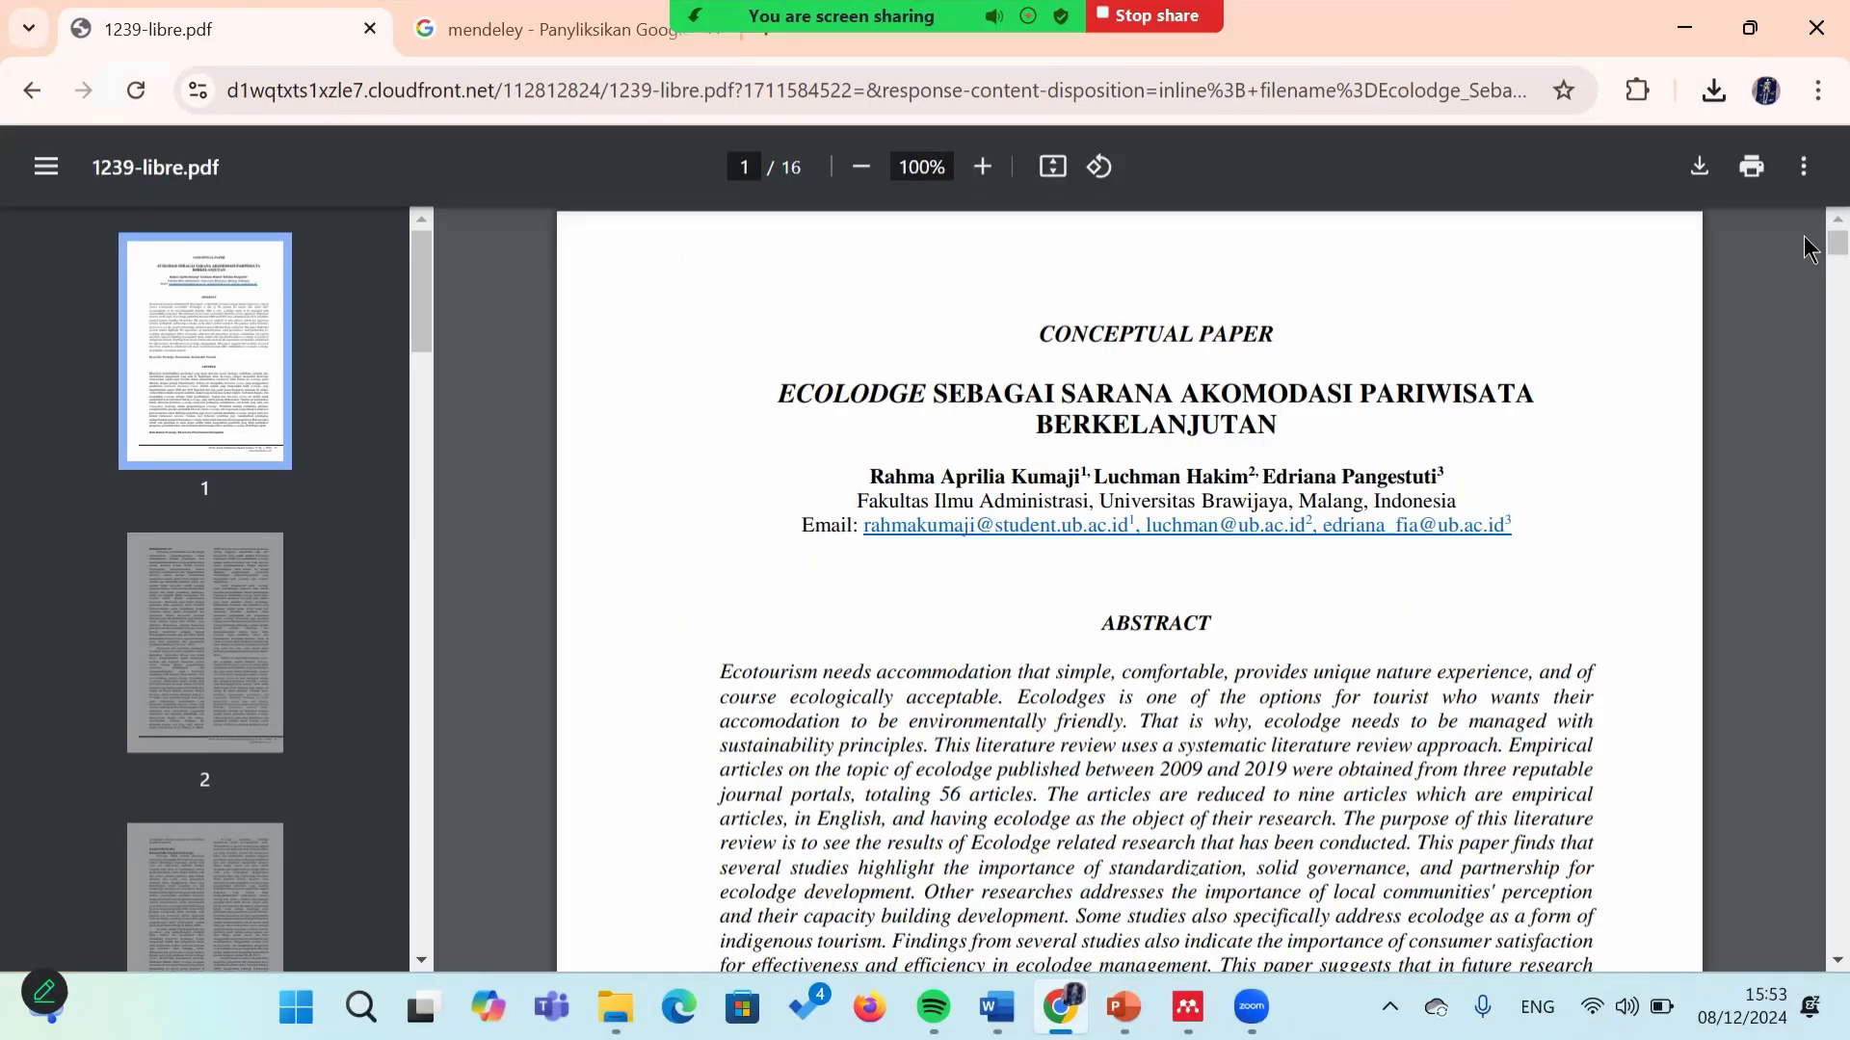
scroll(1809, 249, down, 3)
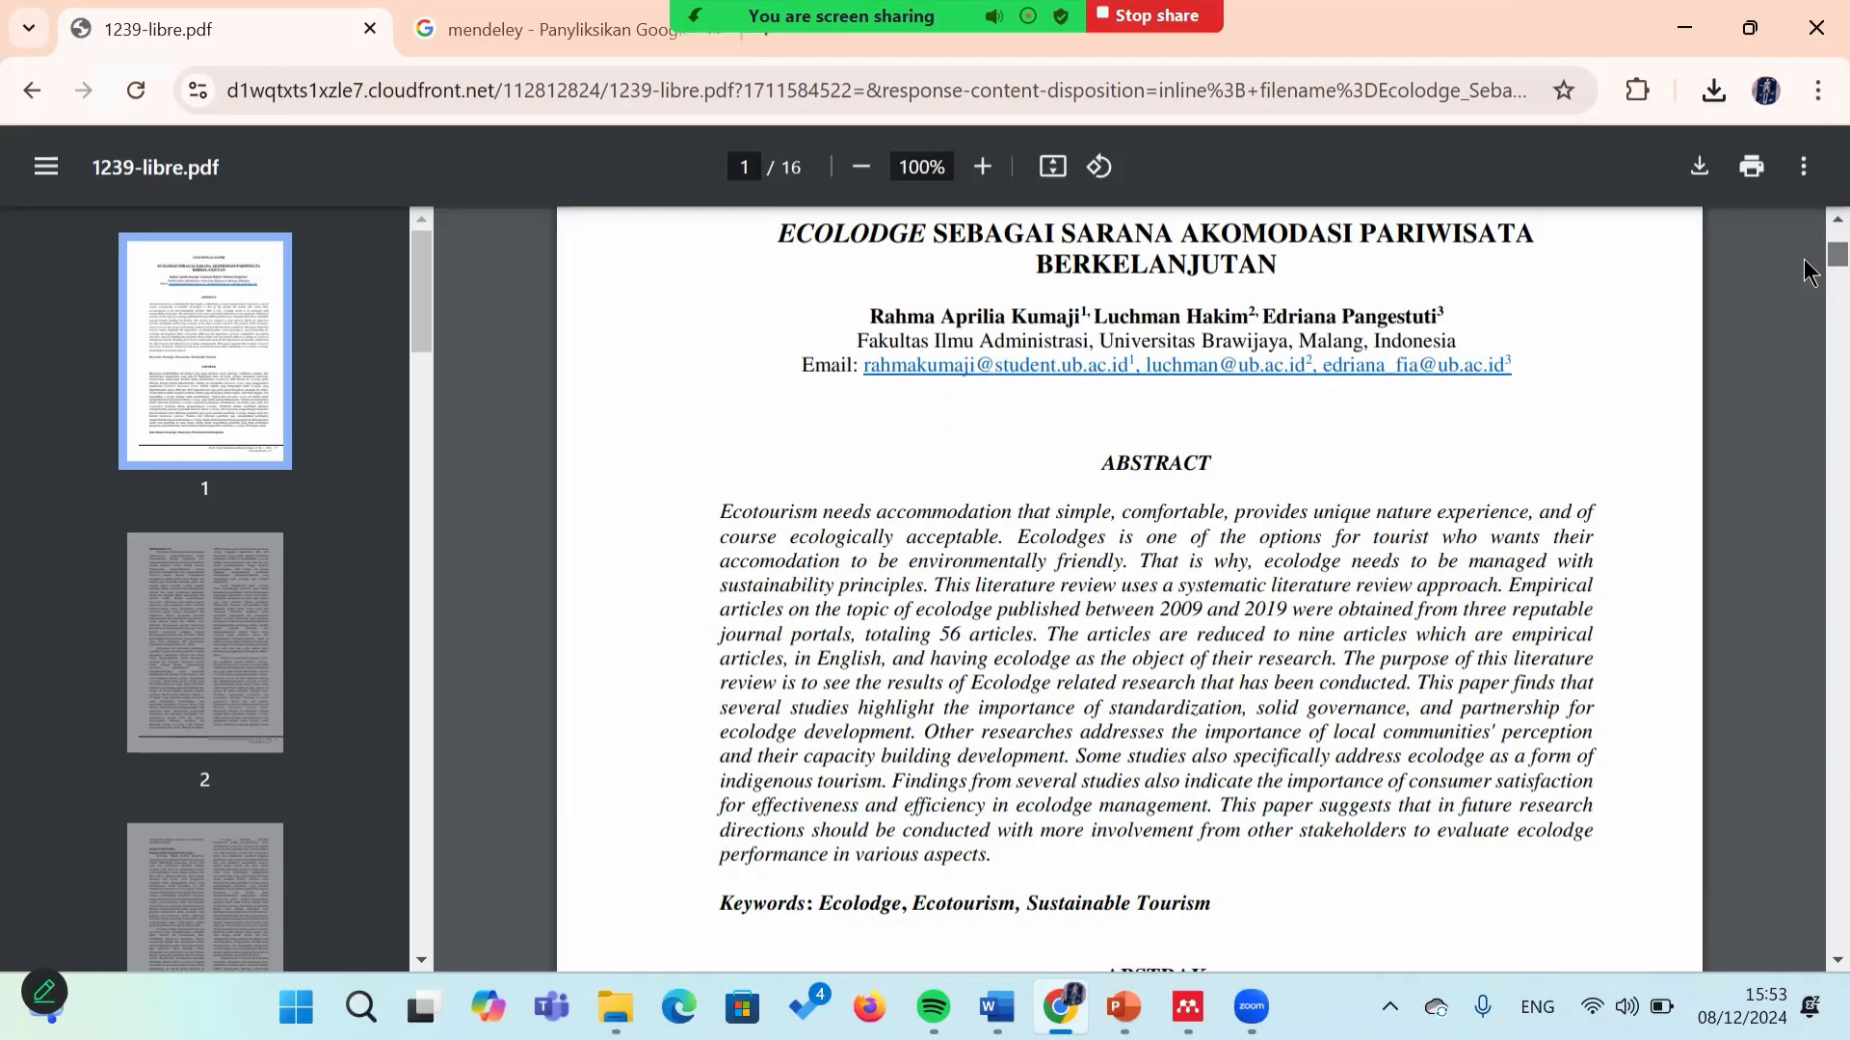
scroll(1809, 249, up, 3)
scroll(1809, 248, down, 2)
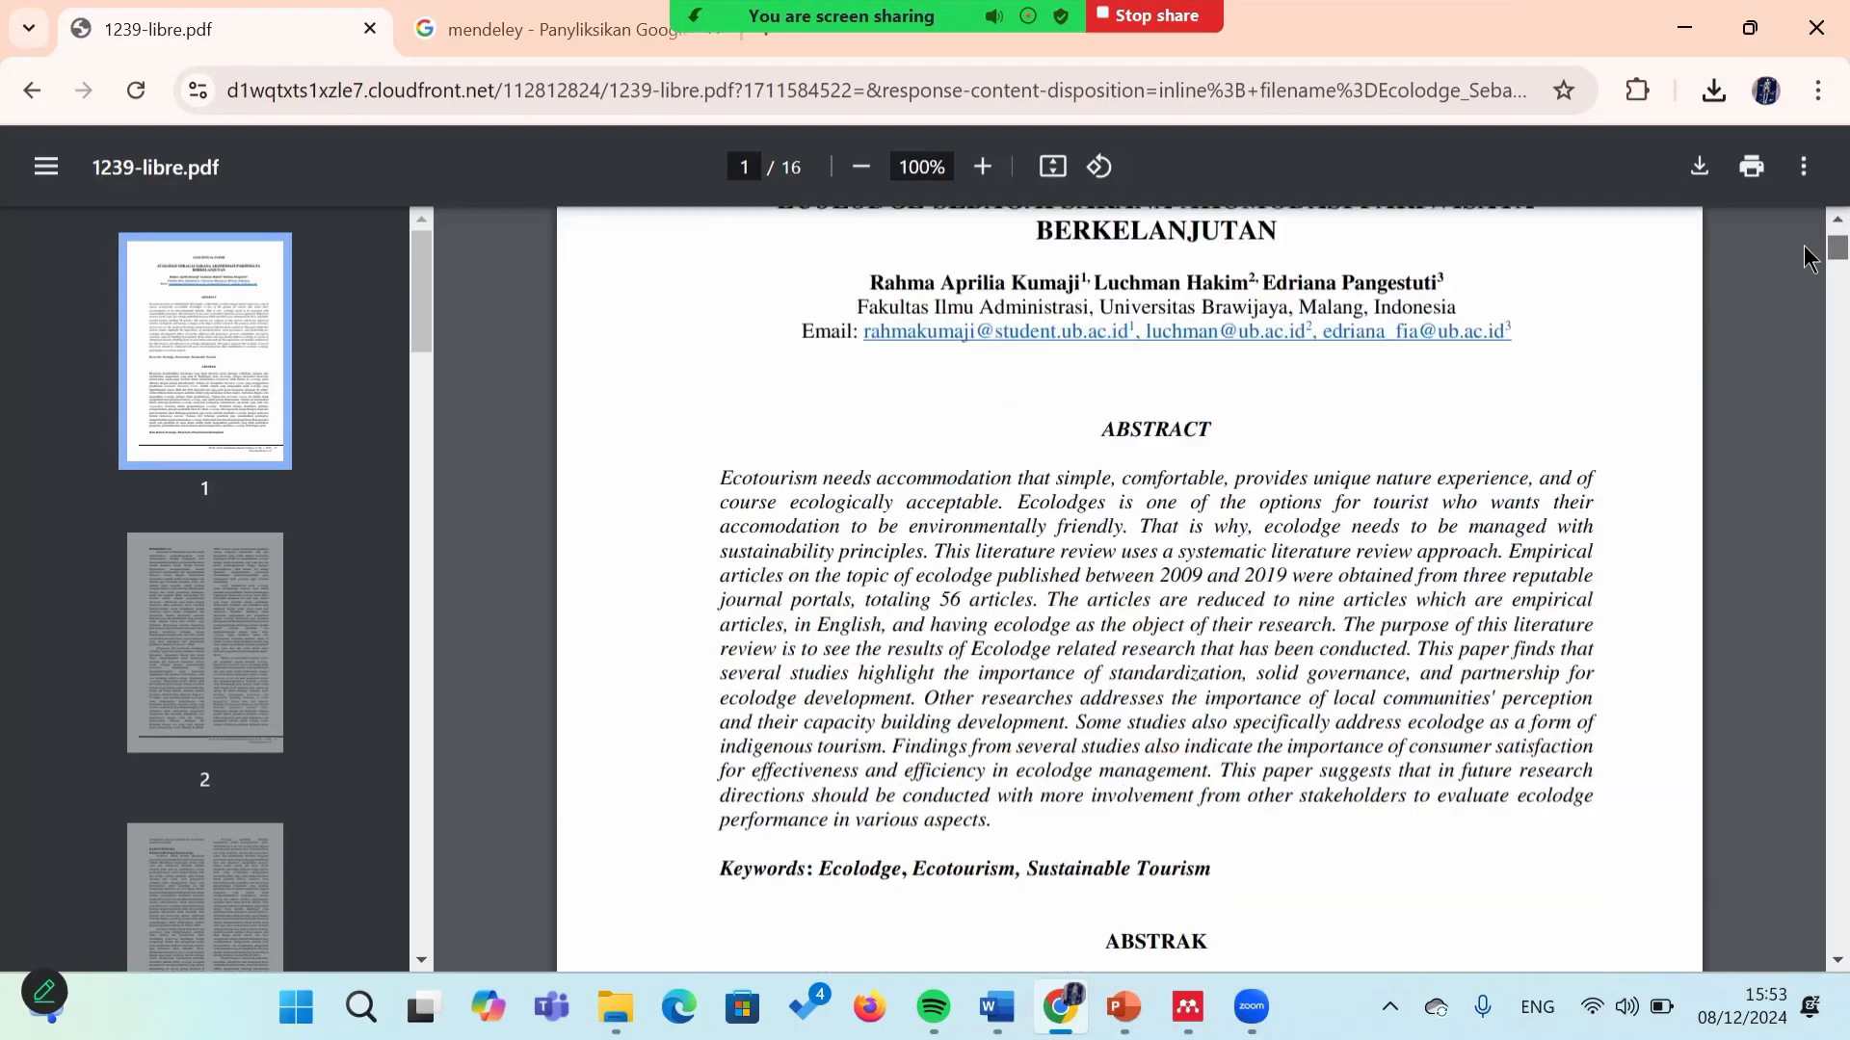
click(31, 89)
Step: Open the article "Analisis Potensi dan Strategi Pengembangan Pariwisata Berkelanjutan Berbasis Komunitas di Desa Sembungan, Wonosobo, Jawa Tengah" from the Google Scholar results
drag(1801, 255, 1805, 560)
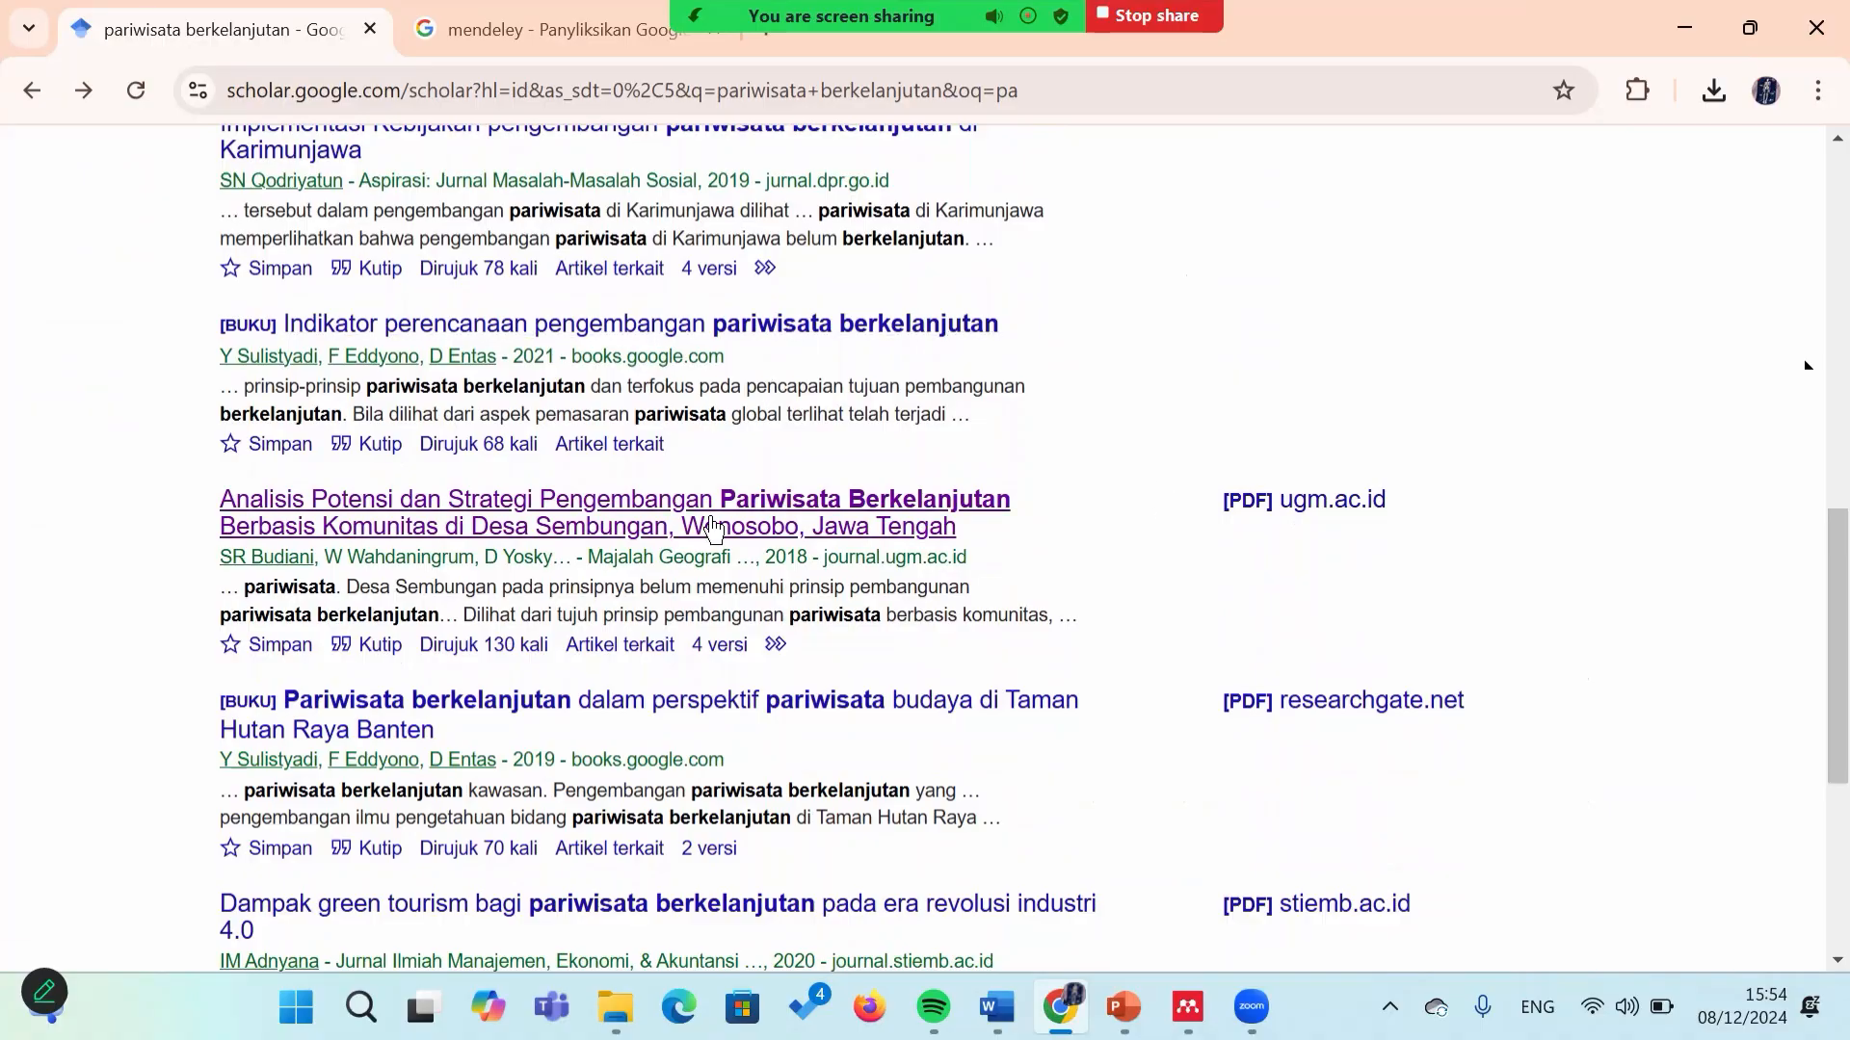
click(710, 533)
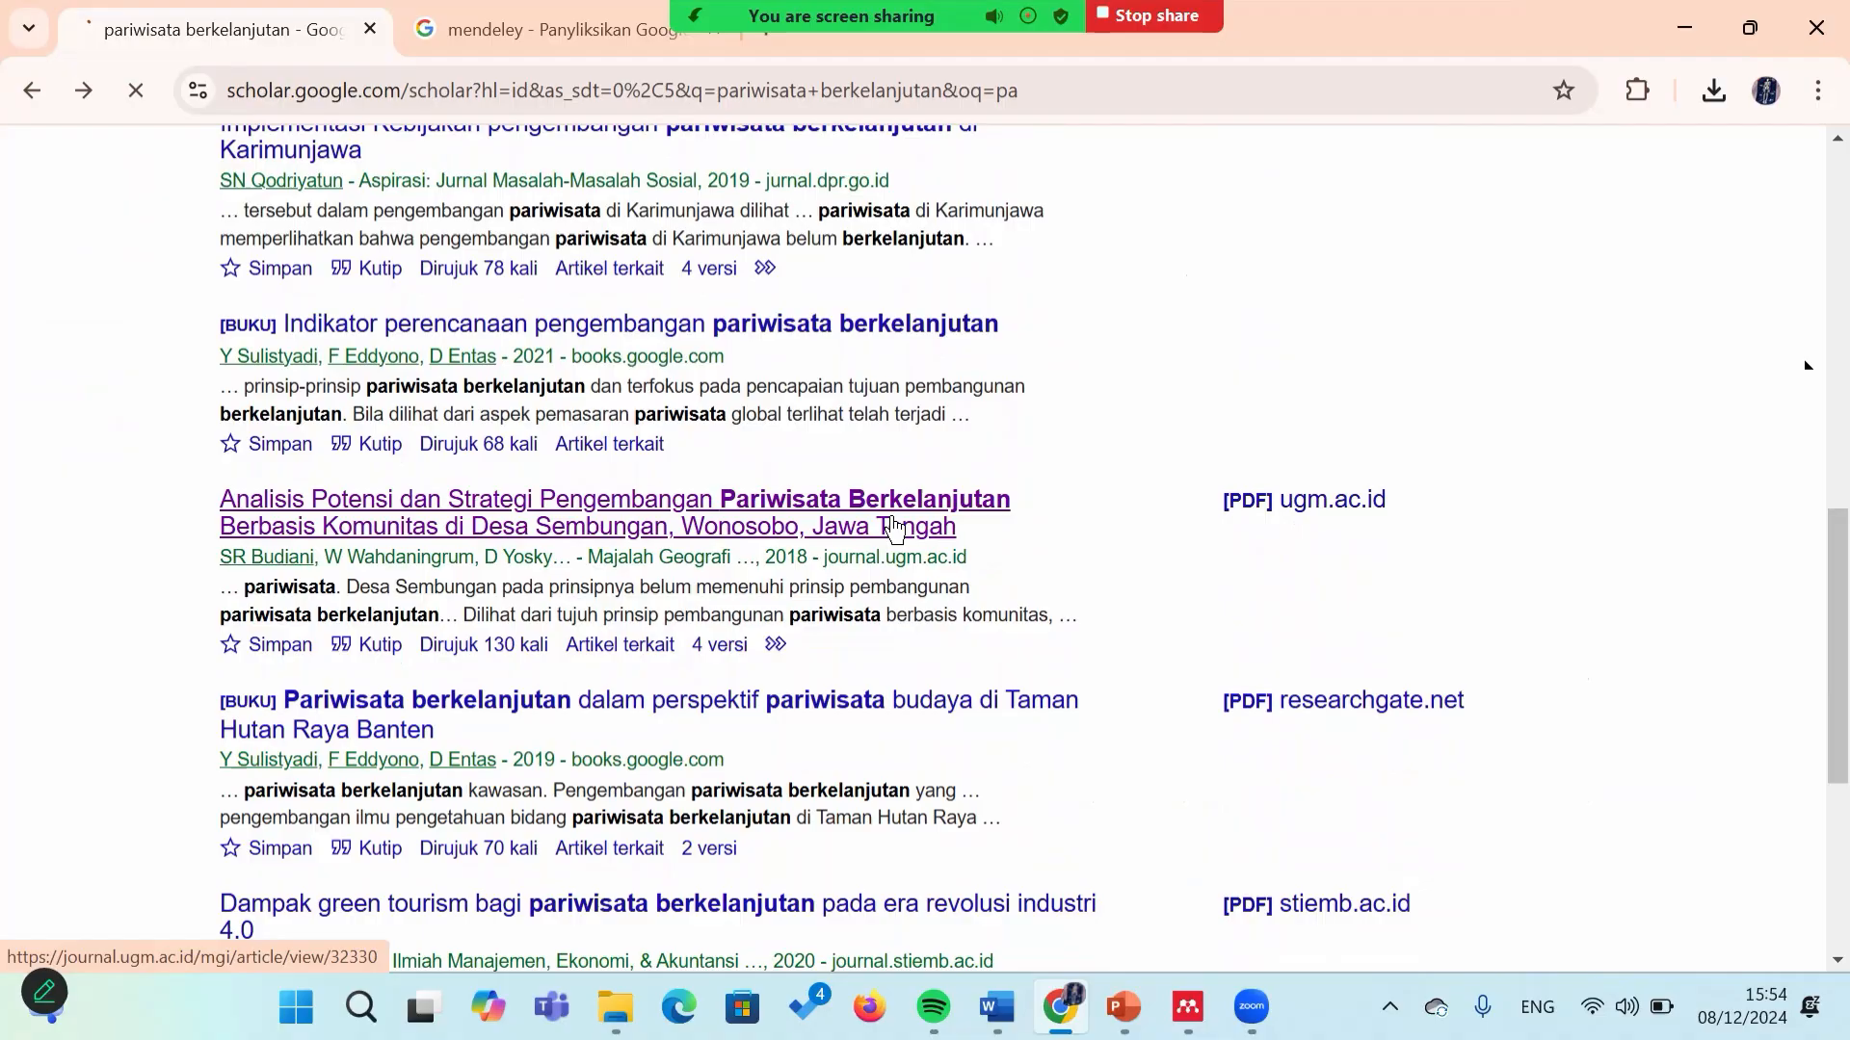
mouse_move(1251, 1007)
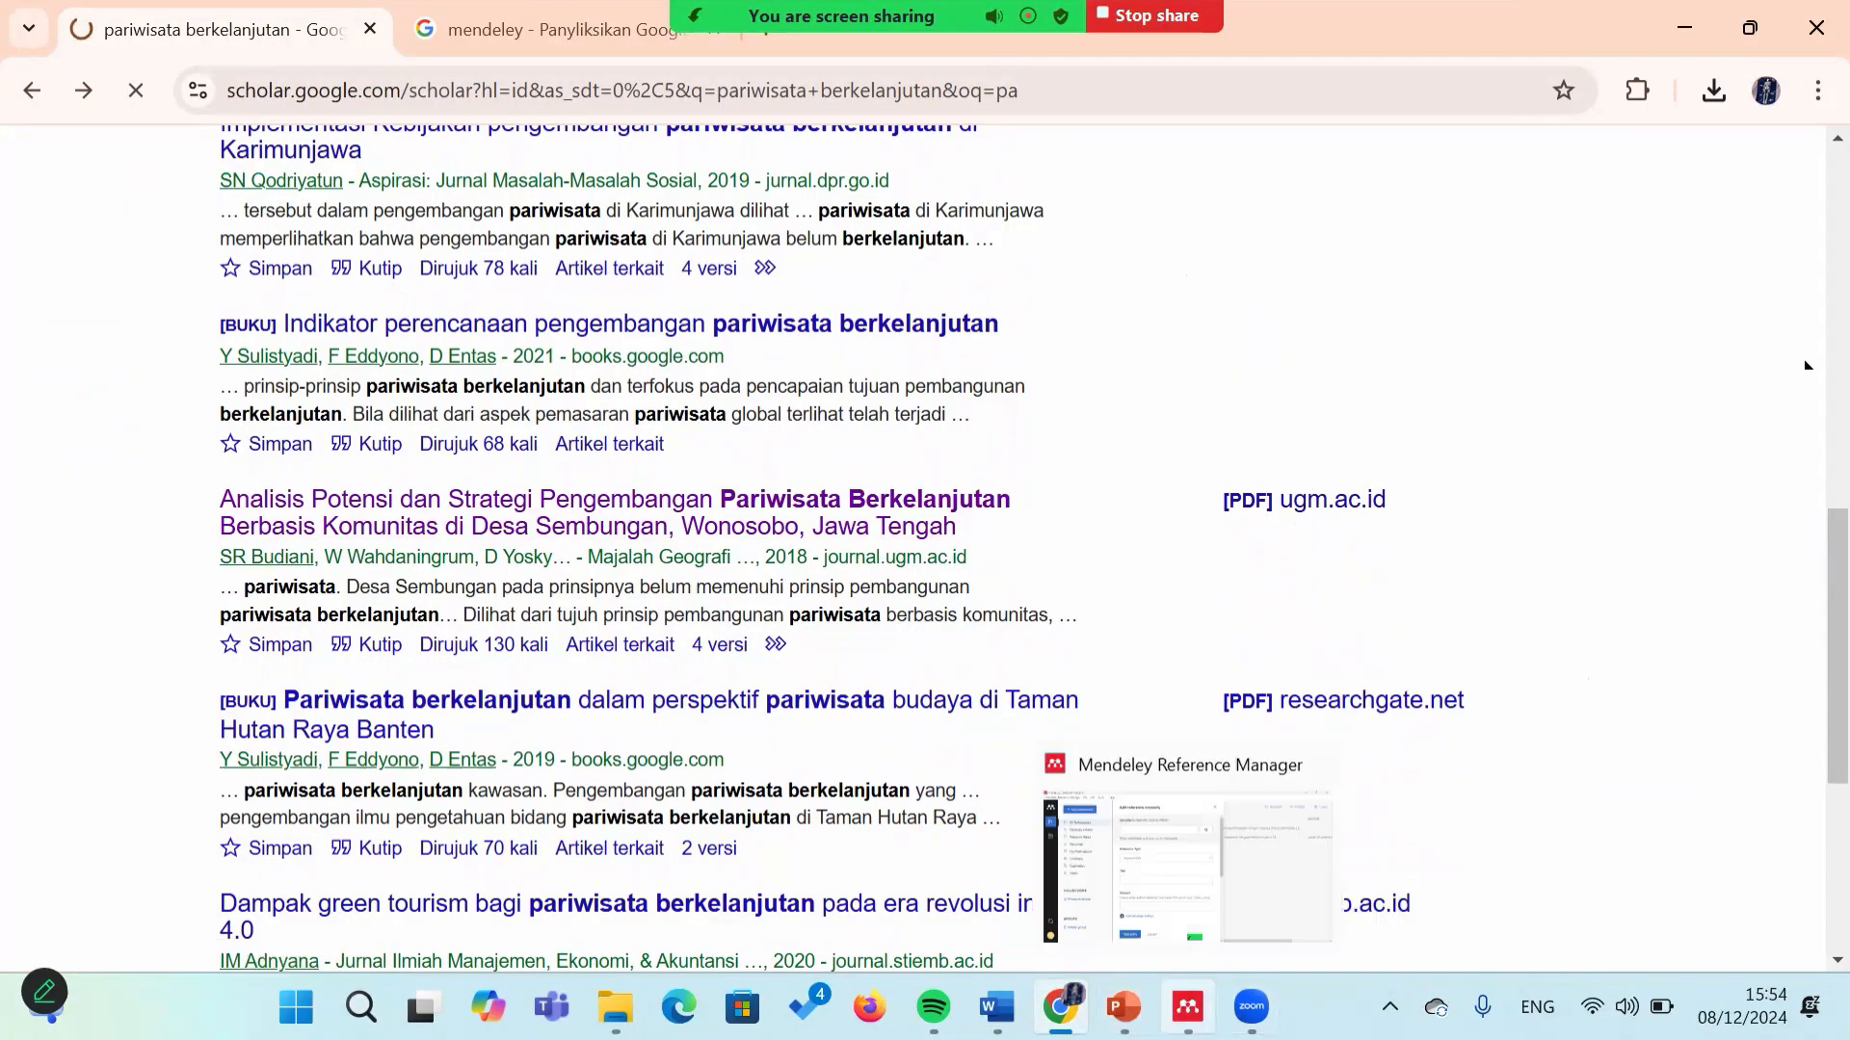
click(1188, 1007)
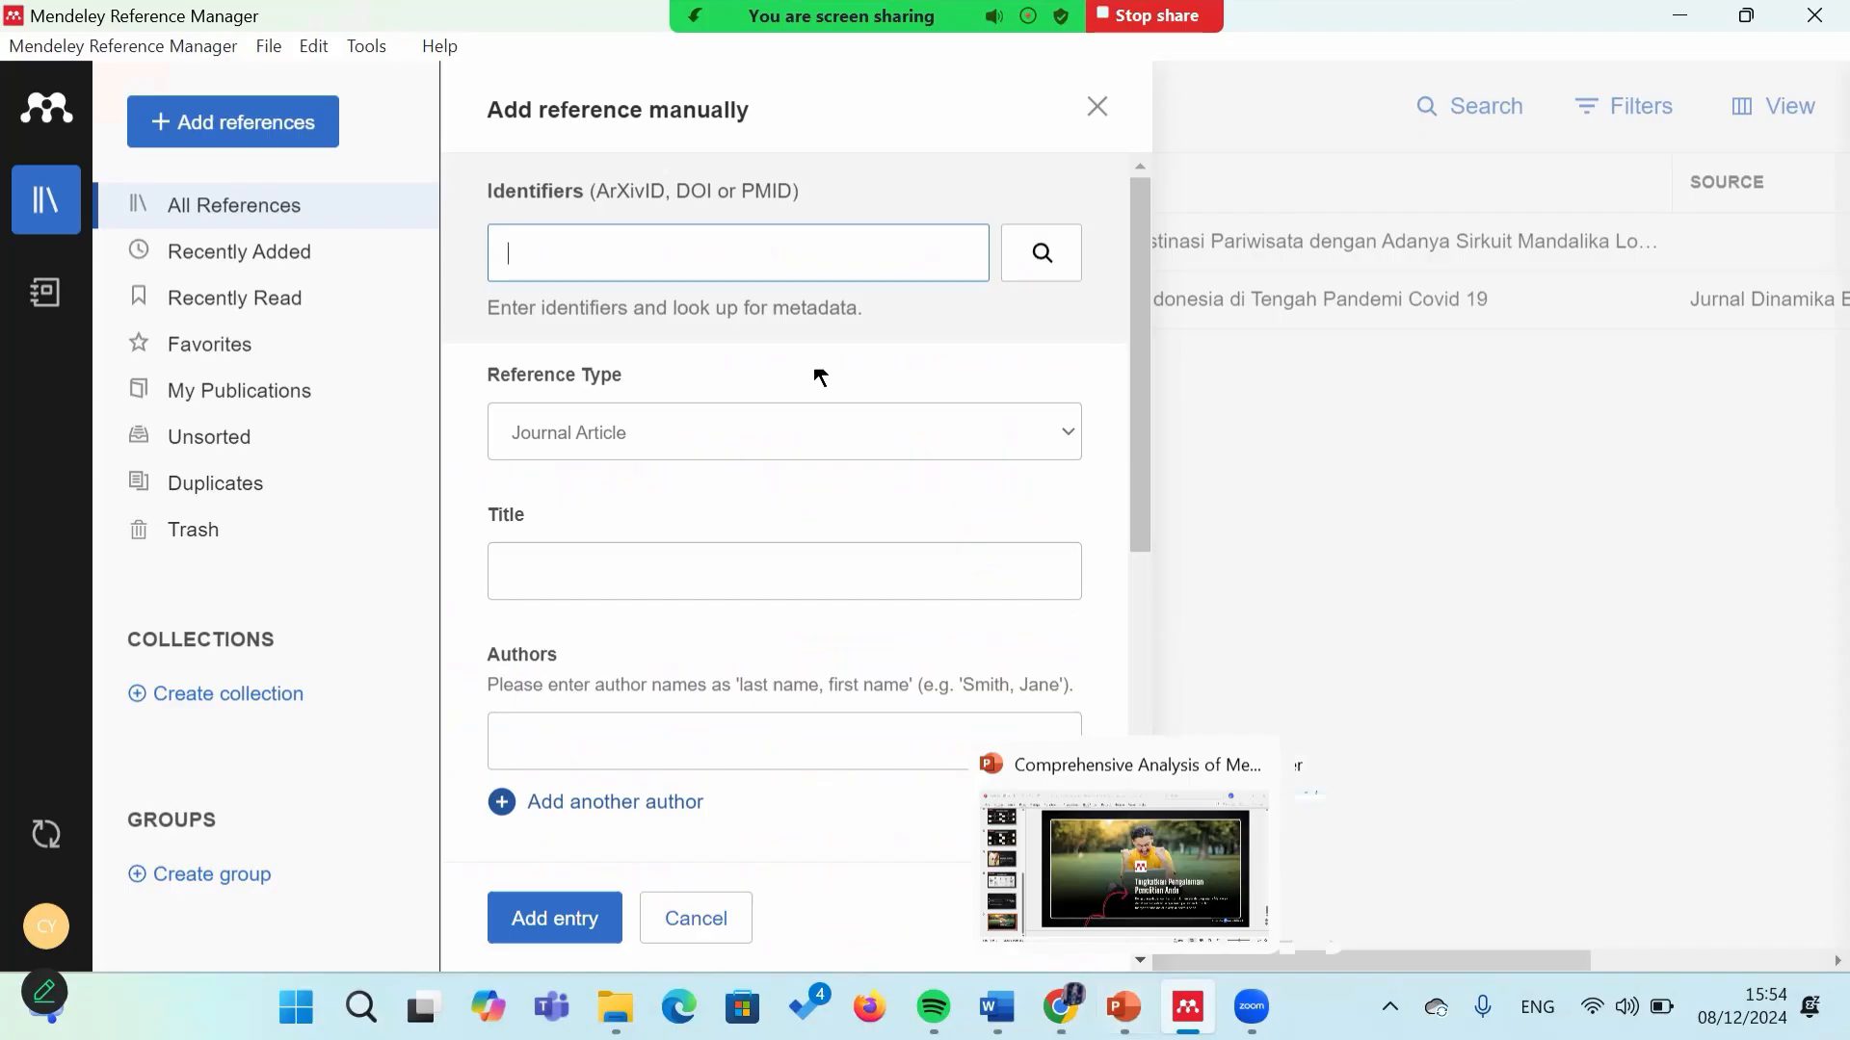
click(1076, 997)
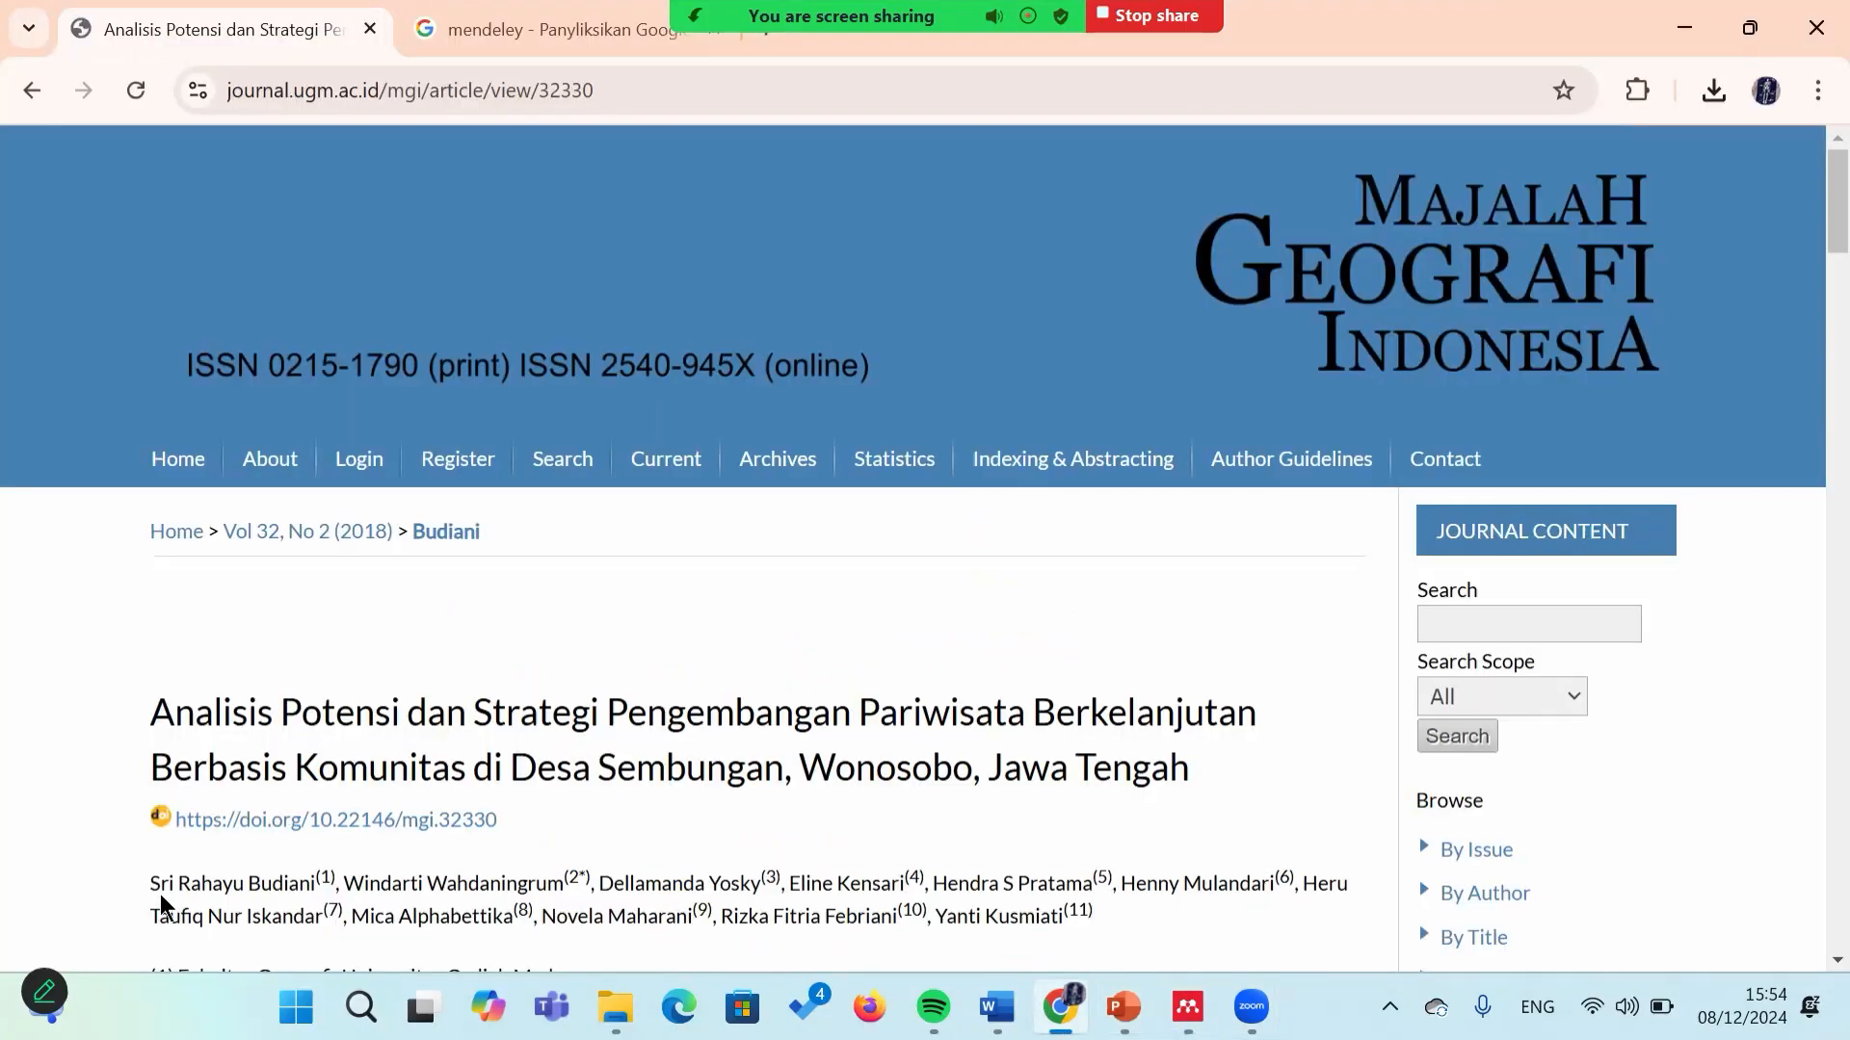
Step: Copy the link address of the article's DOI shown below its title
drag(176, 819, 356, 835)
right_click(356, 836)
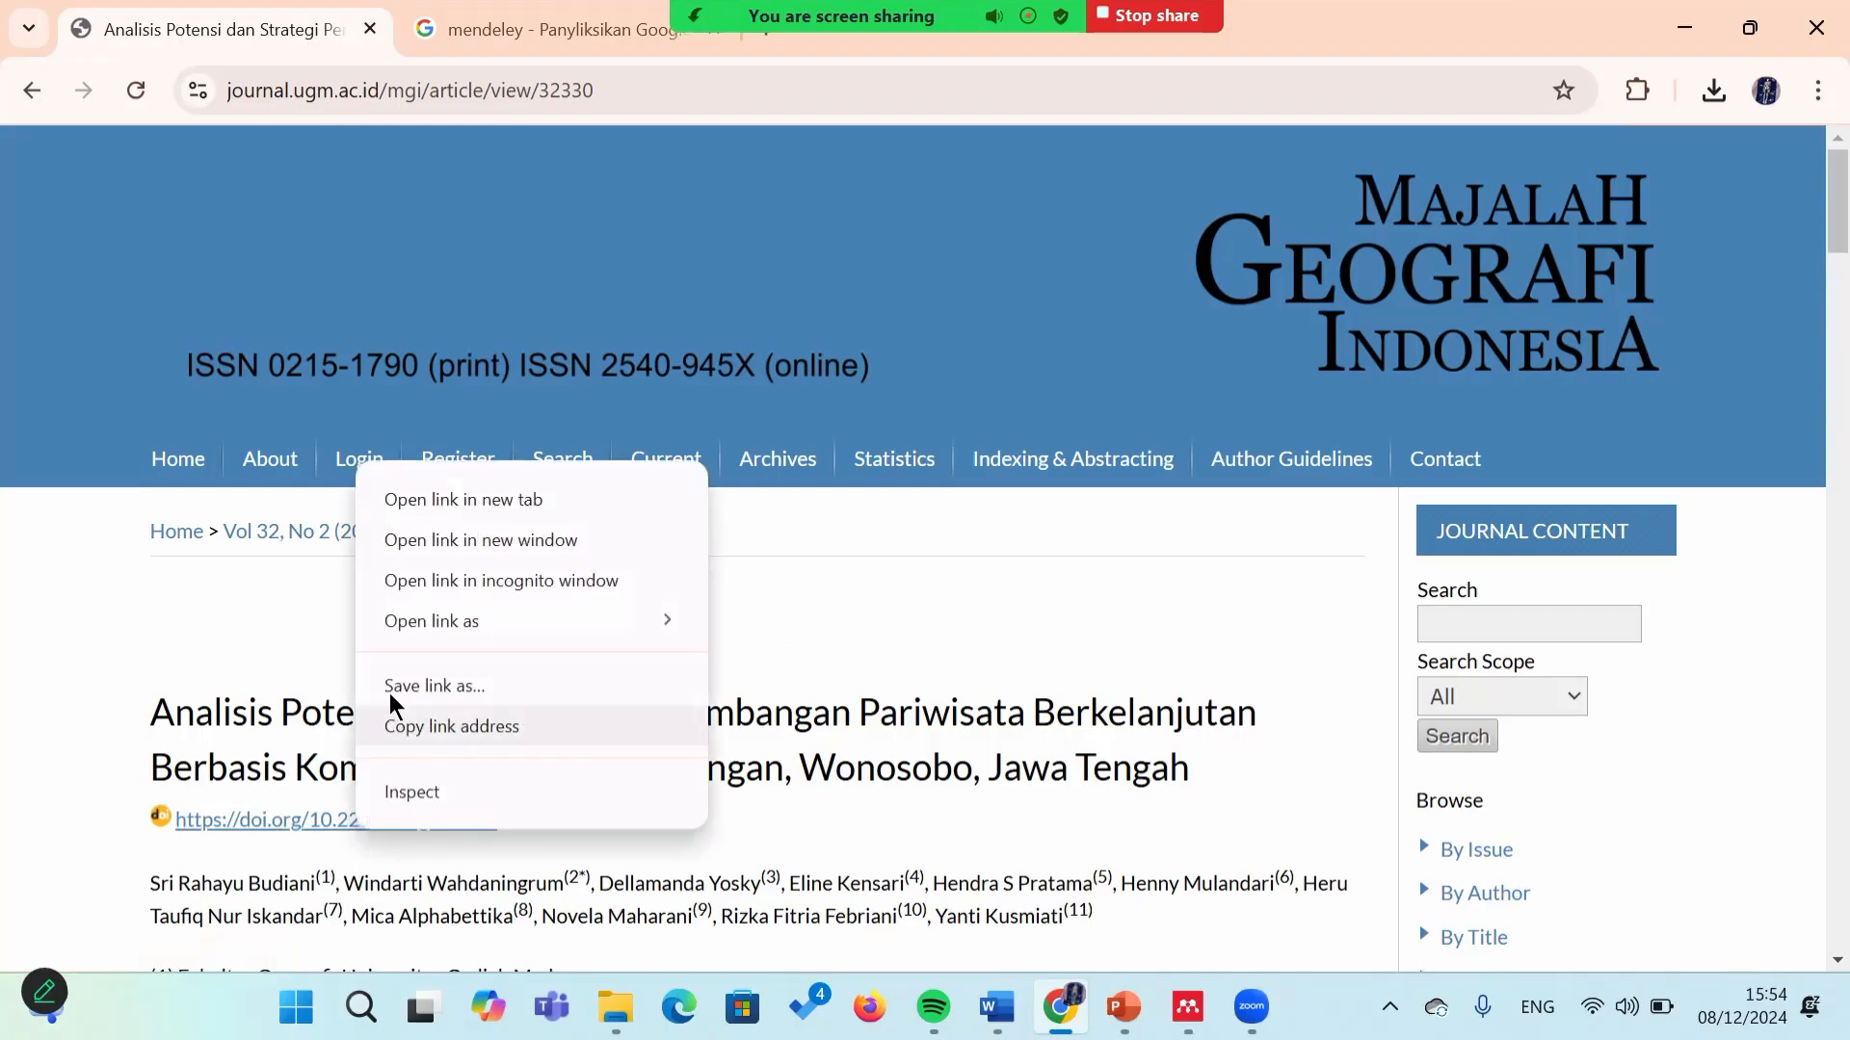
mouse_move(429, 629)
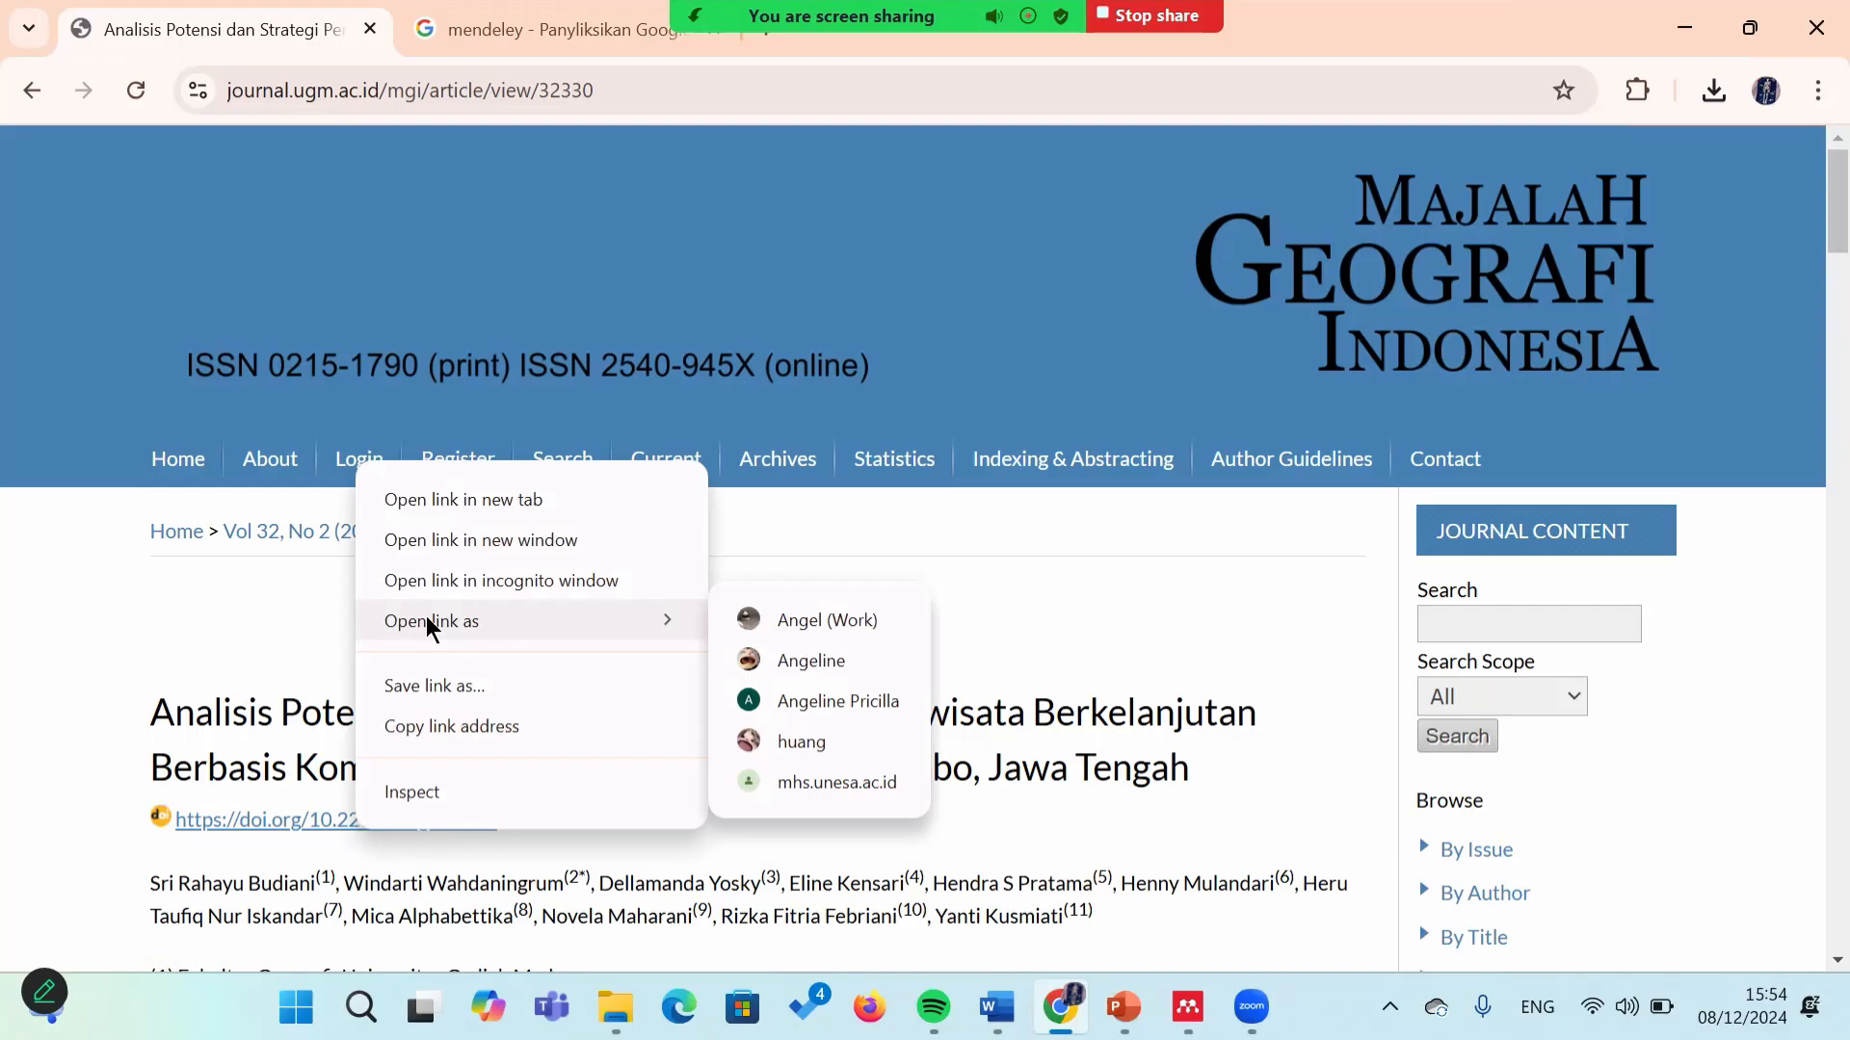
click(472, 729)
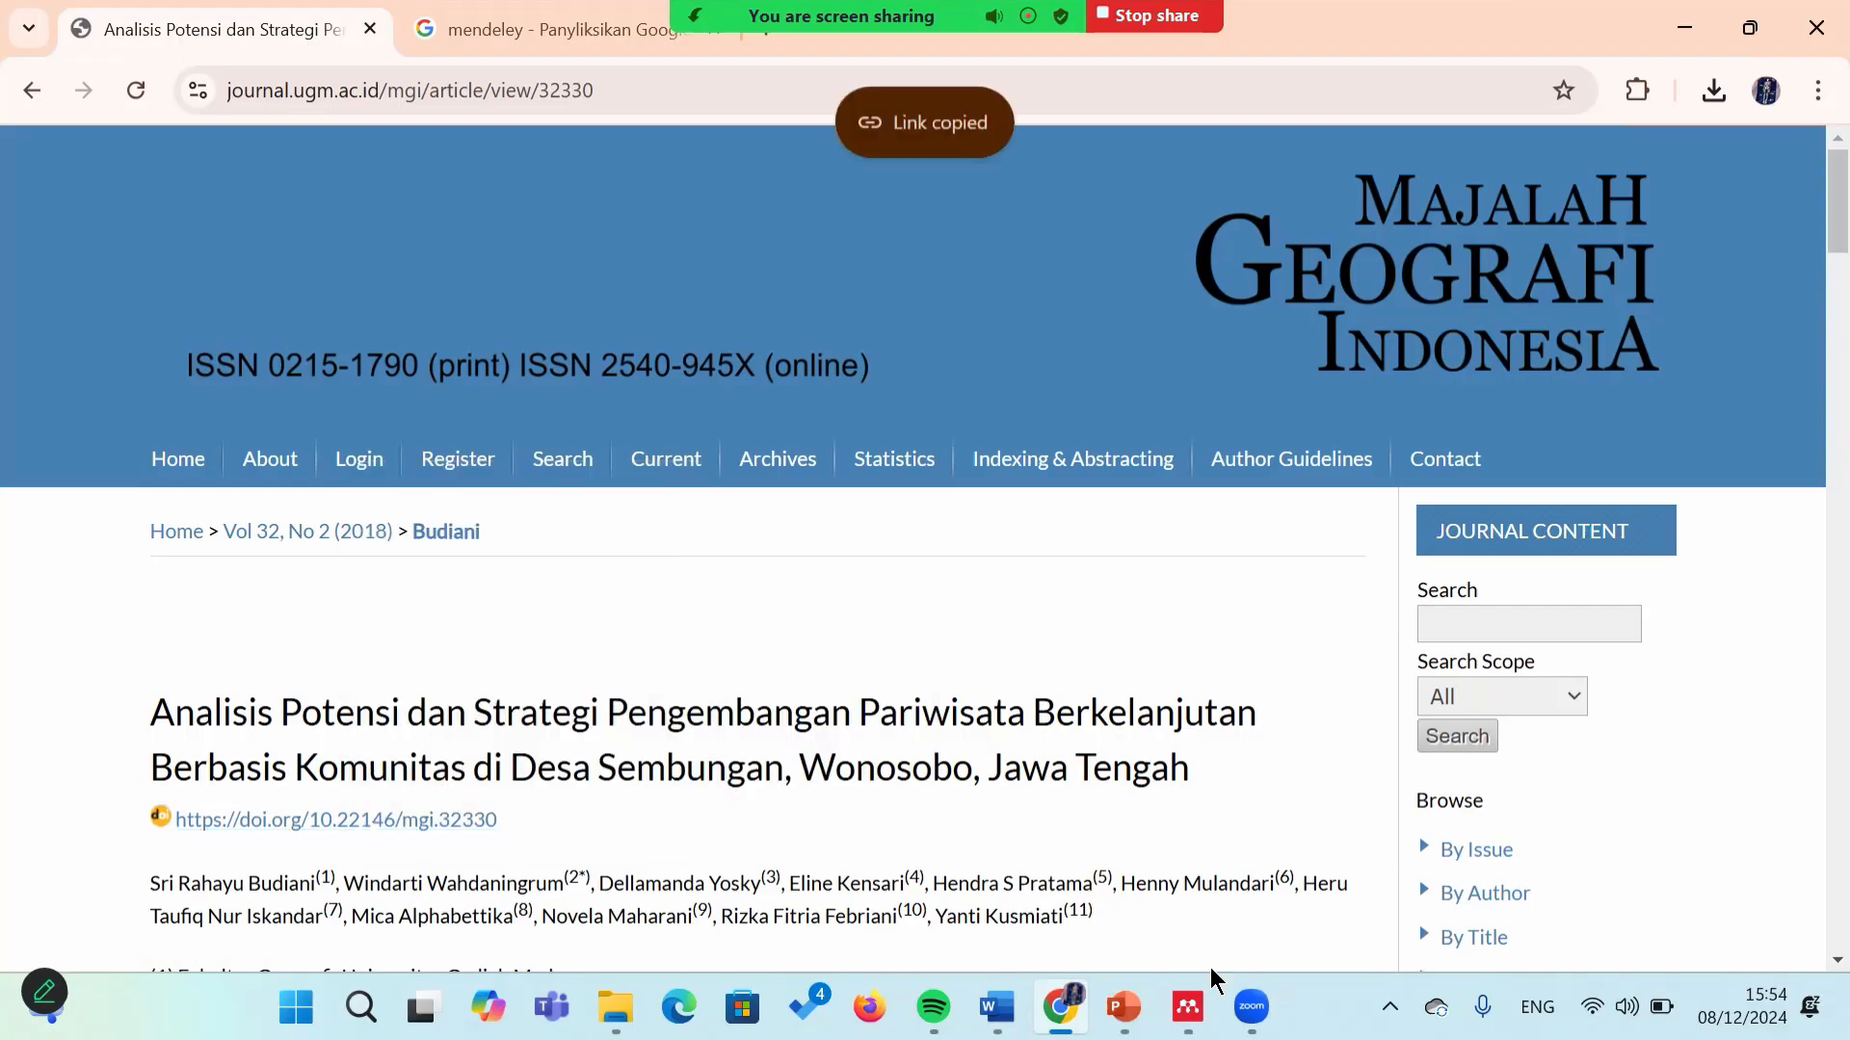
click(1188, 1007)
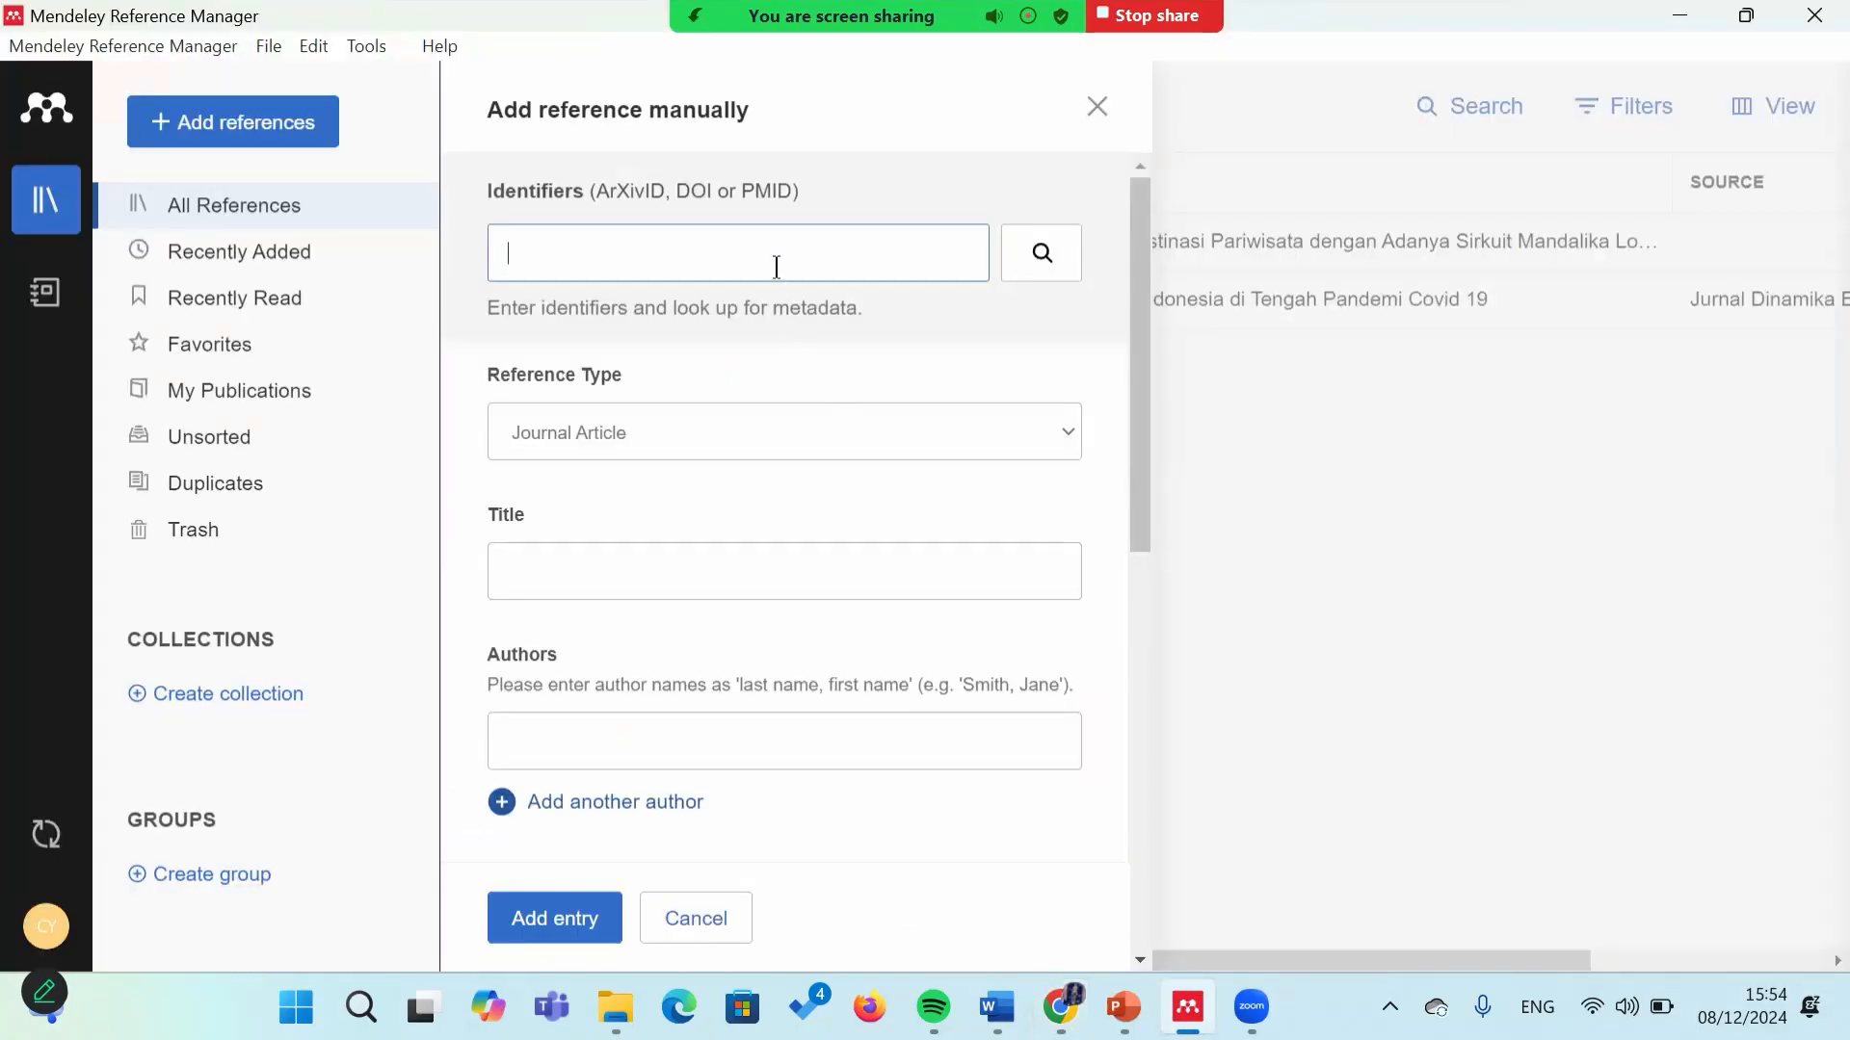
key(ctrl+v)
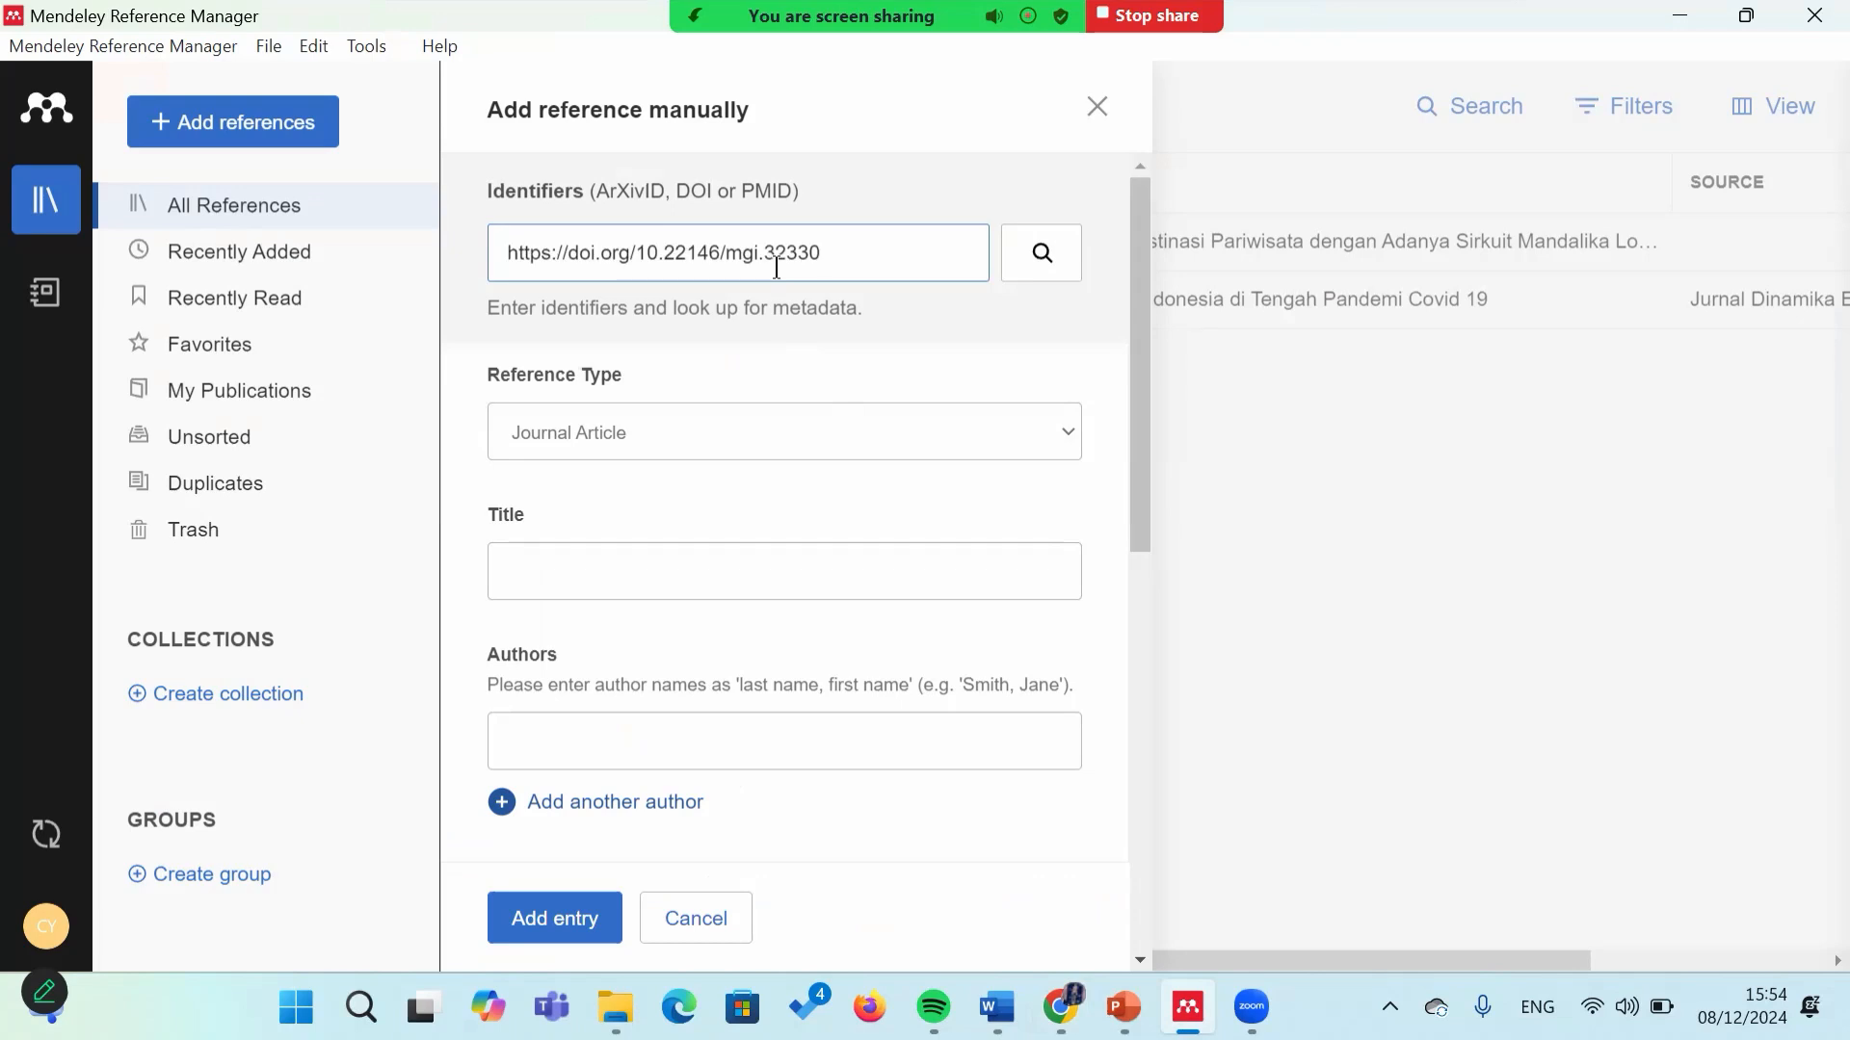
click(1027, 267)
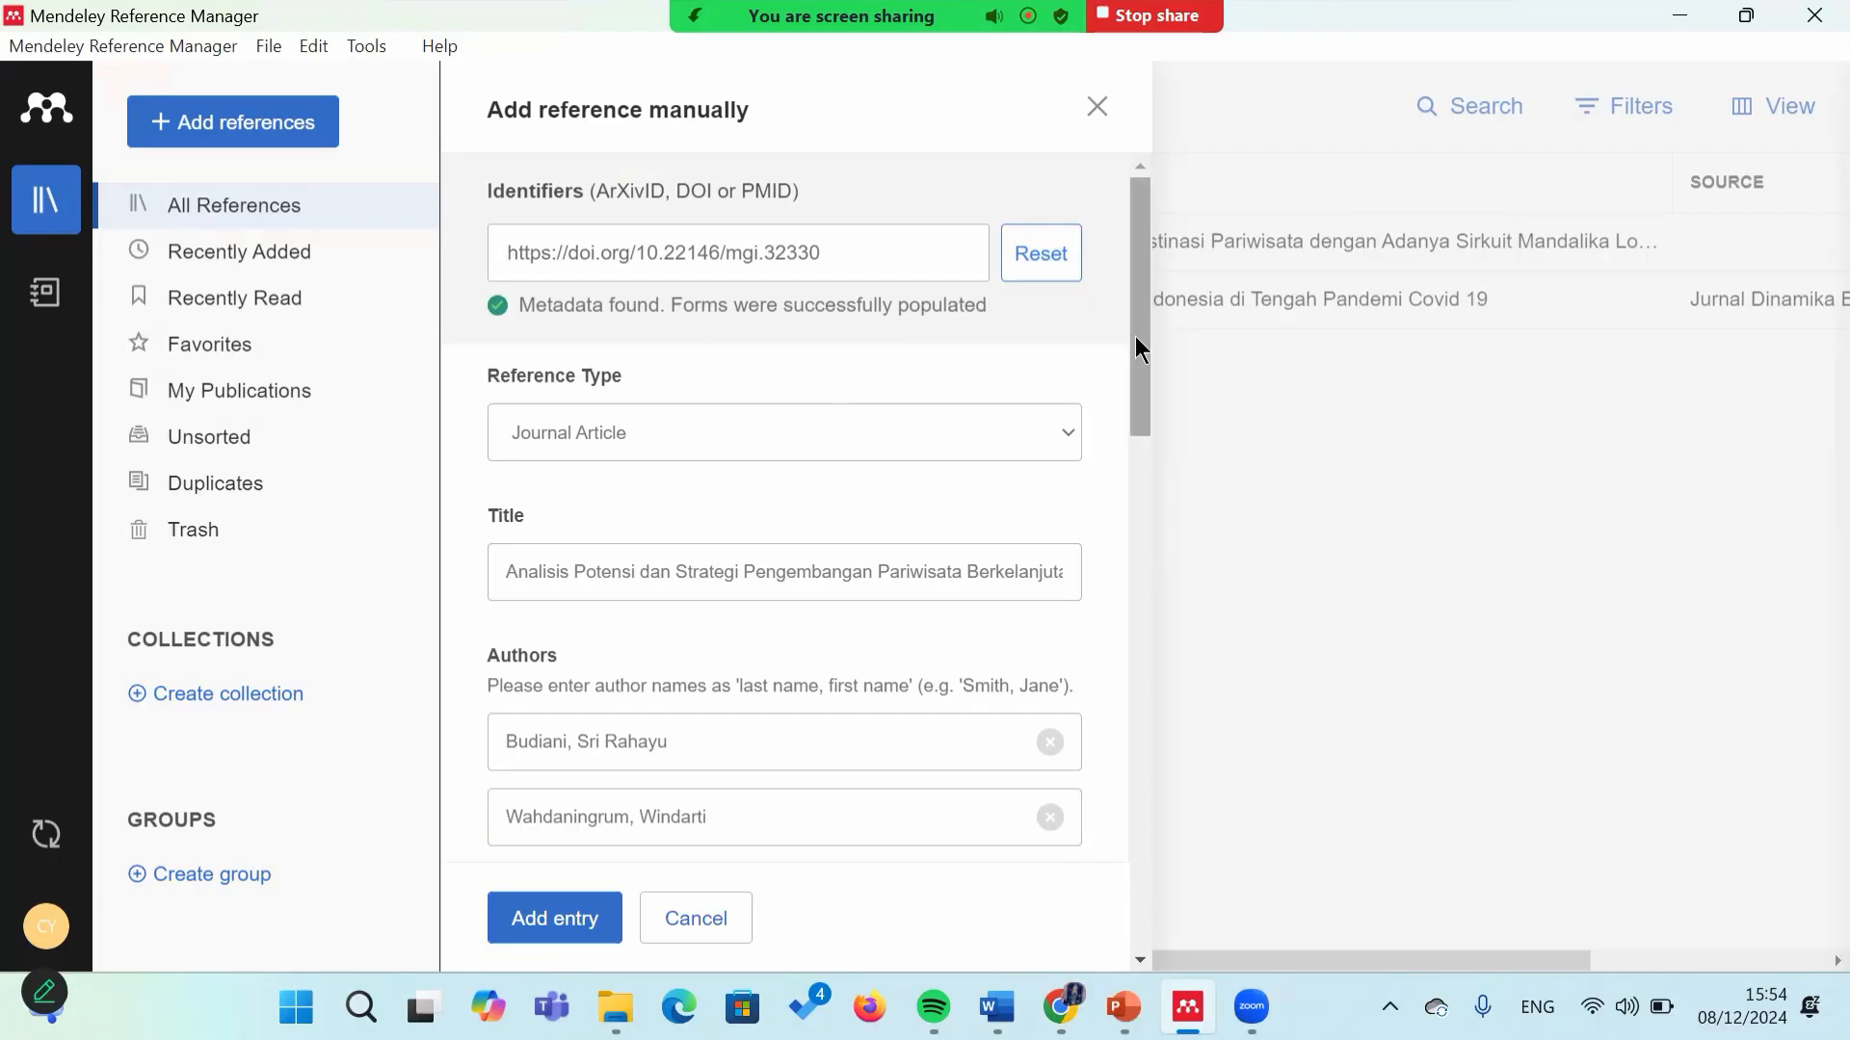
drag(1133, 339, 1060, 910)
click(539, 936)
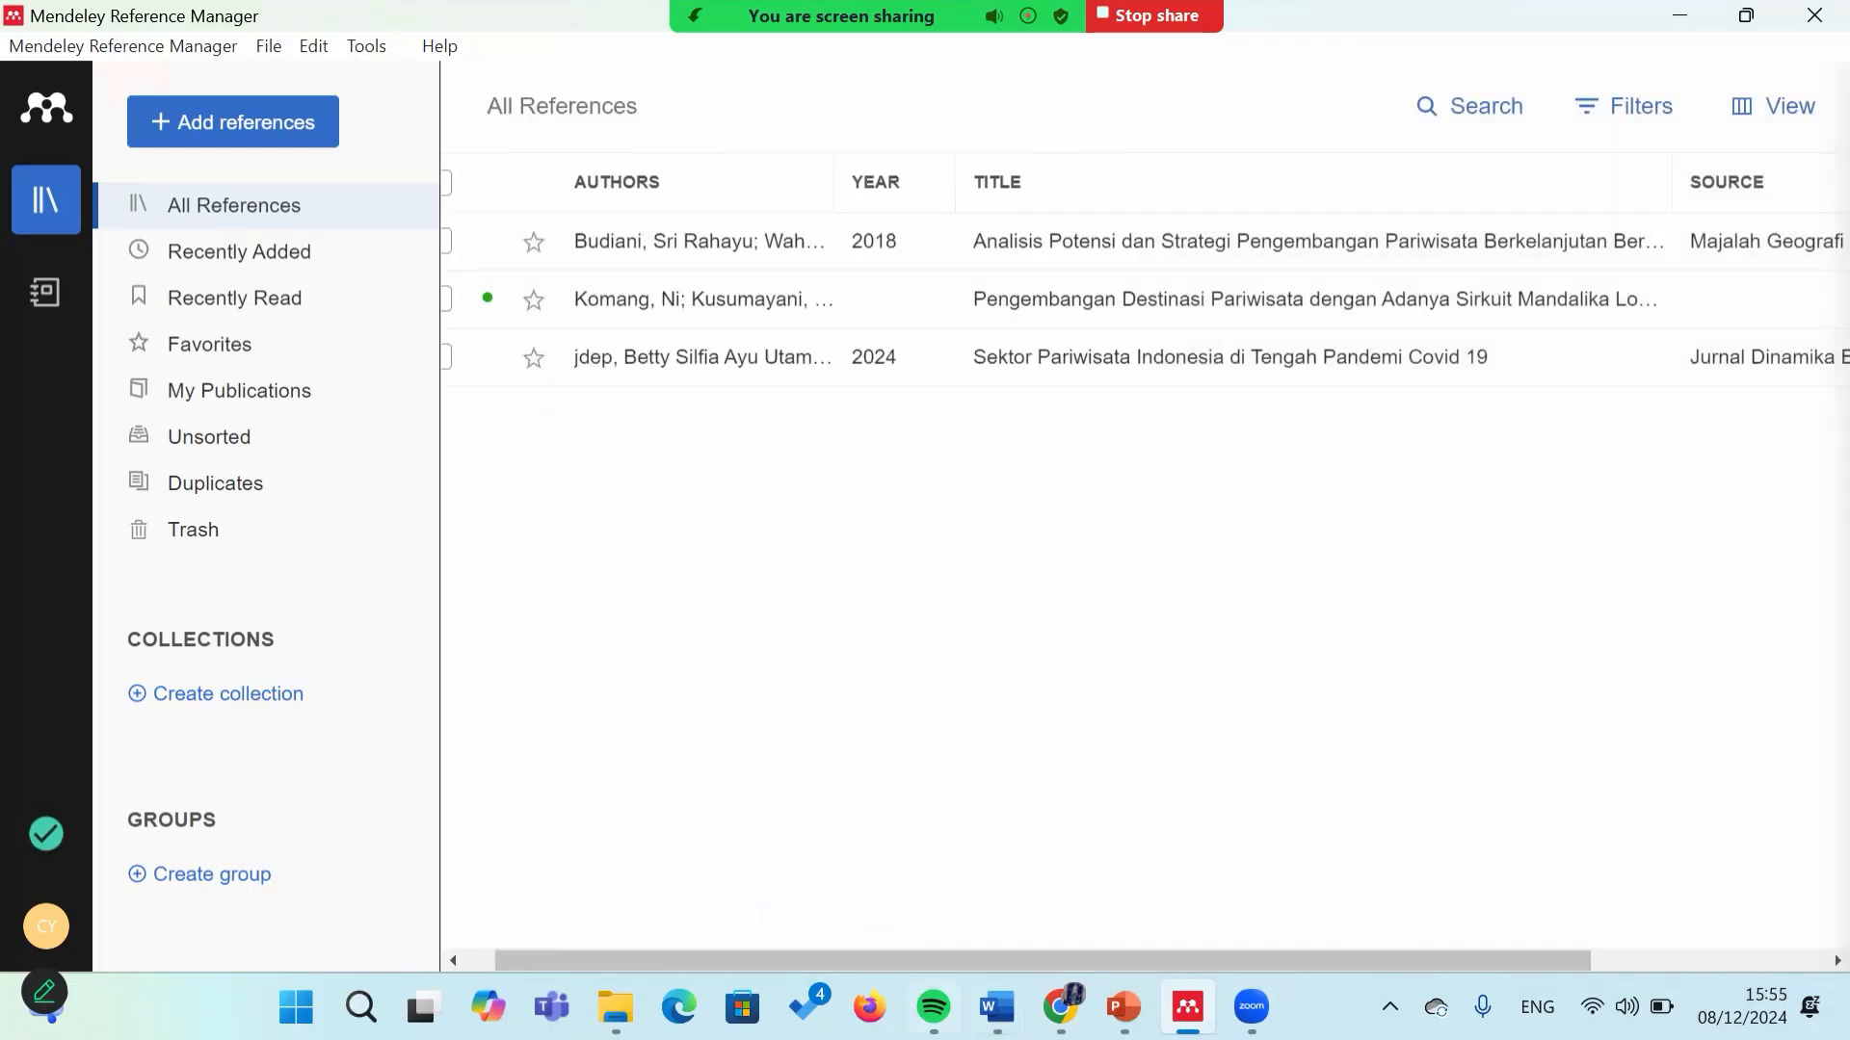
Step: Switch to the Word report and cite the Sirkuit Mandalika Lombok Tengah reference with Mendeley Cite at the end of the "Peningkatan Apresiasi Budaya Lokal" paragraph
mouse_move(997, 1006)
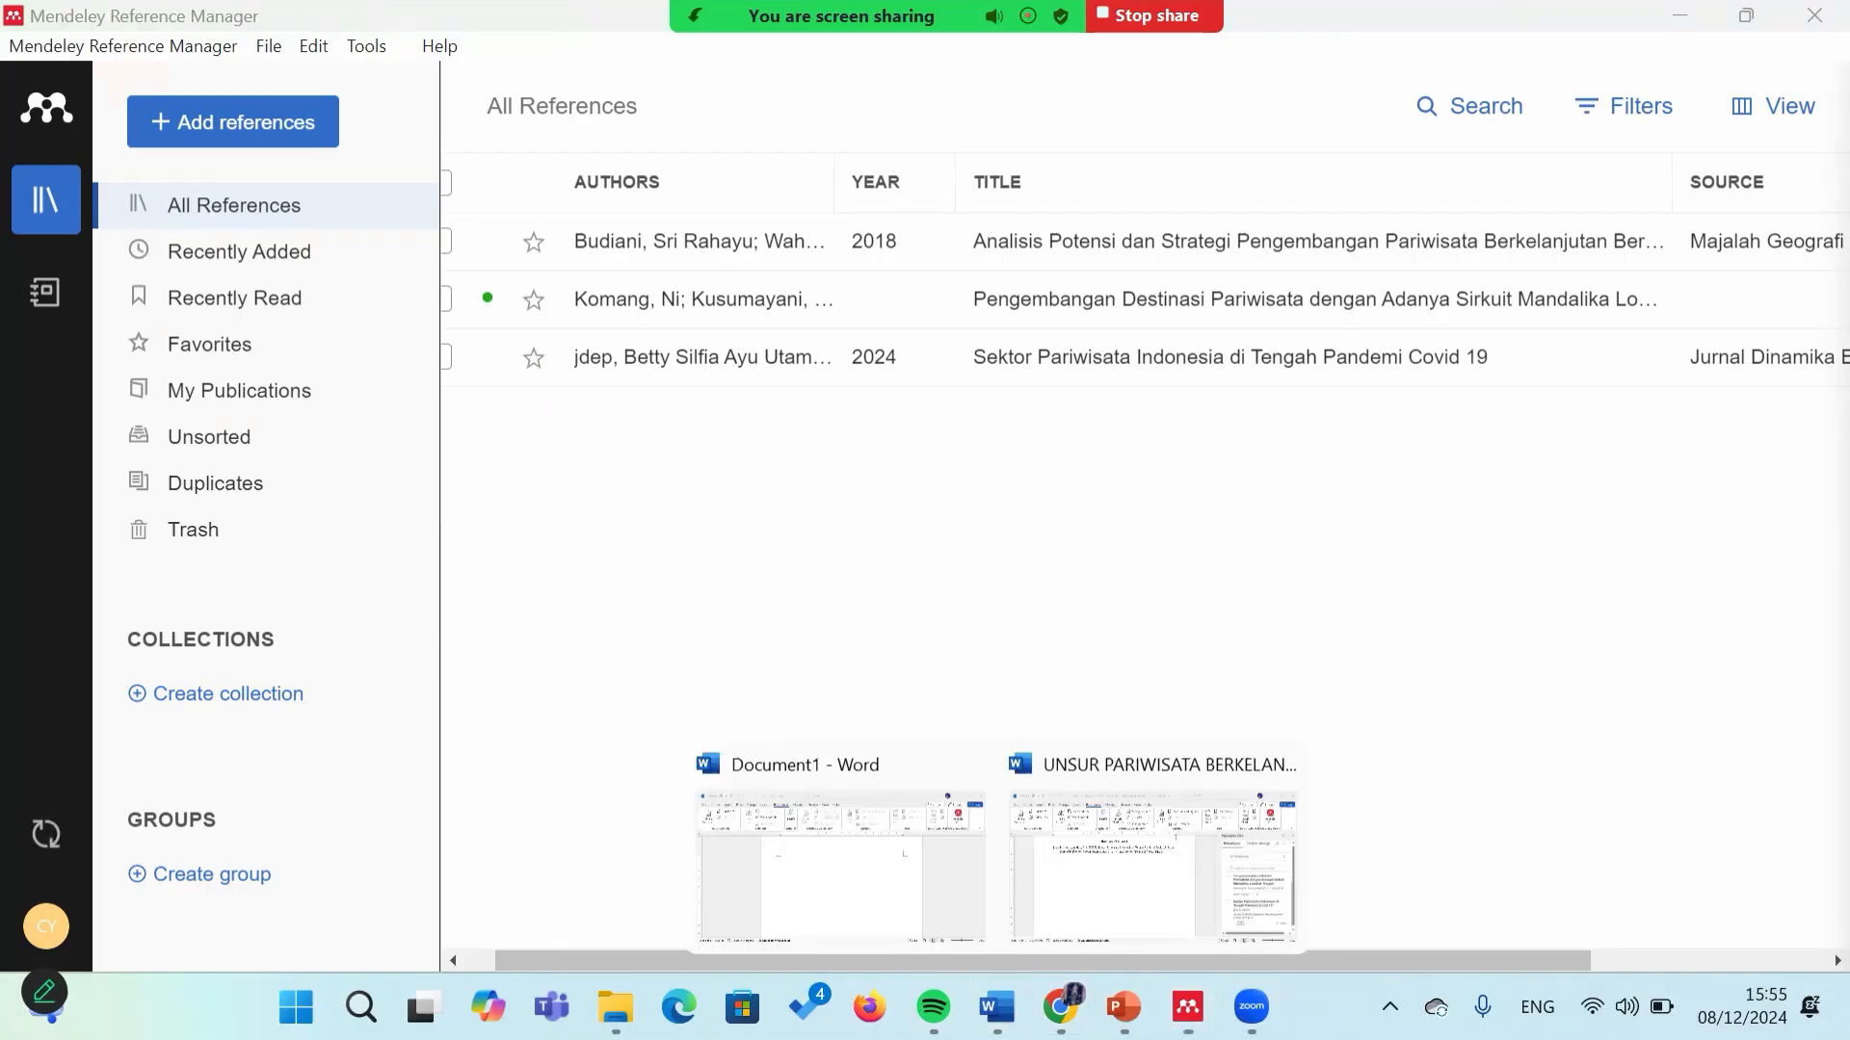
click(1098, 867)
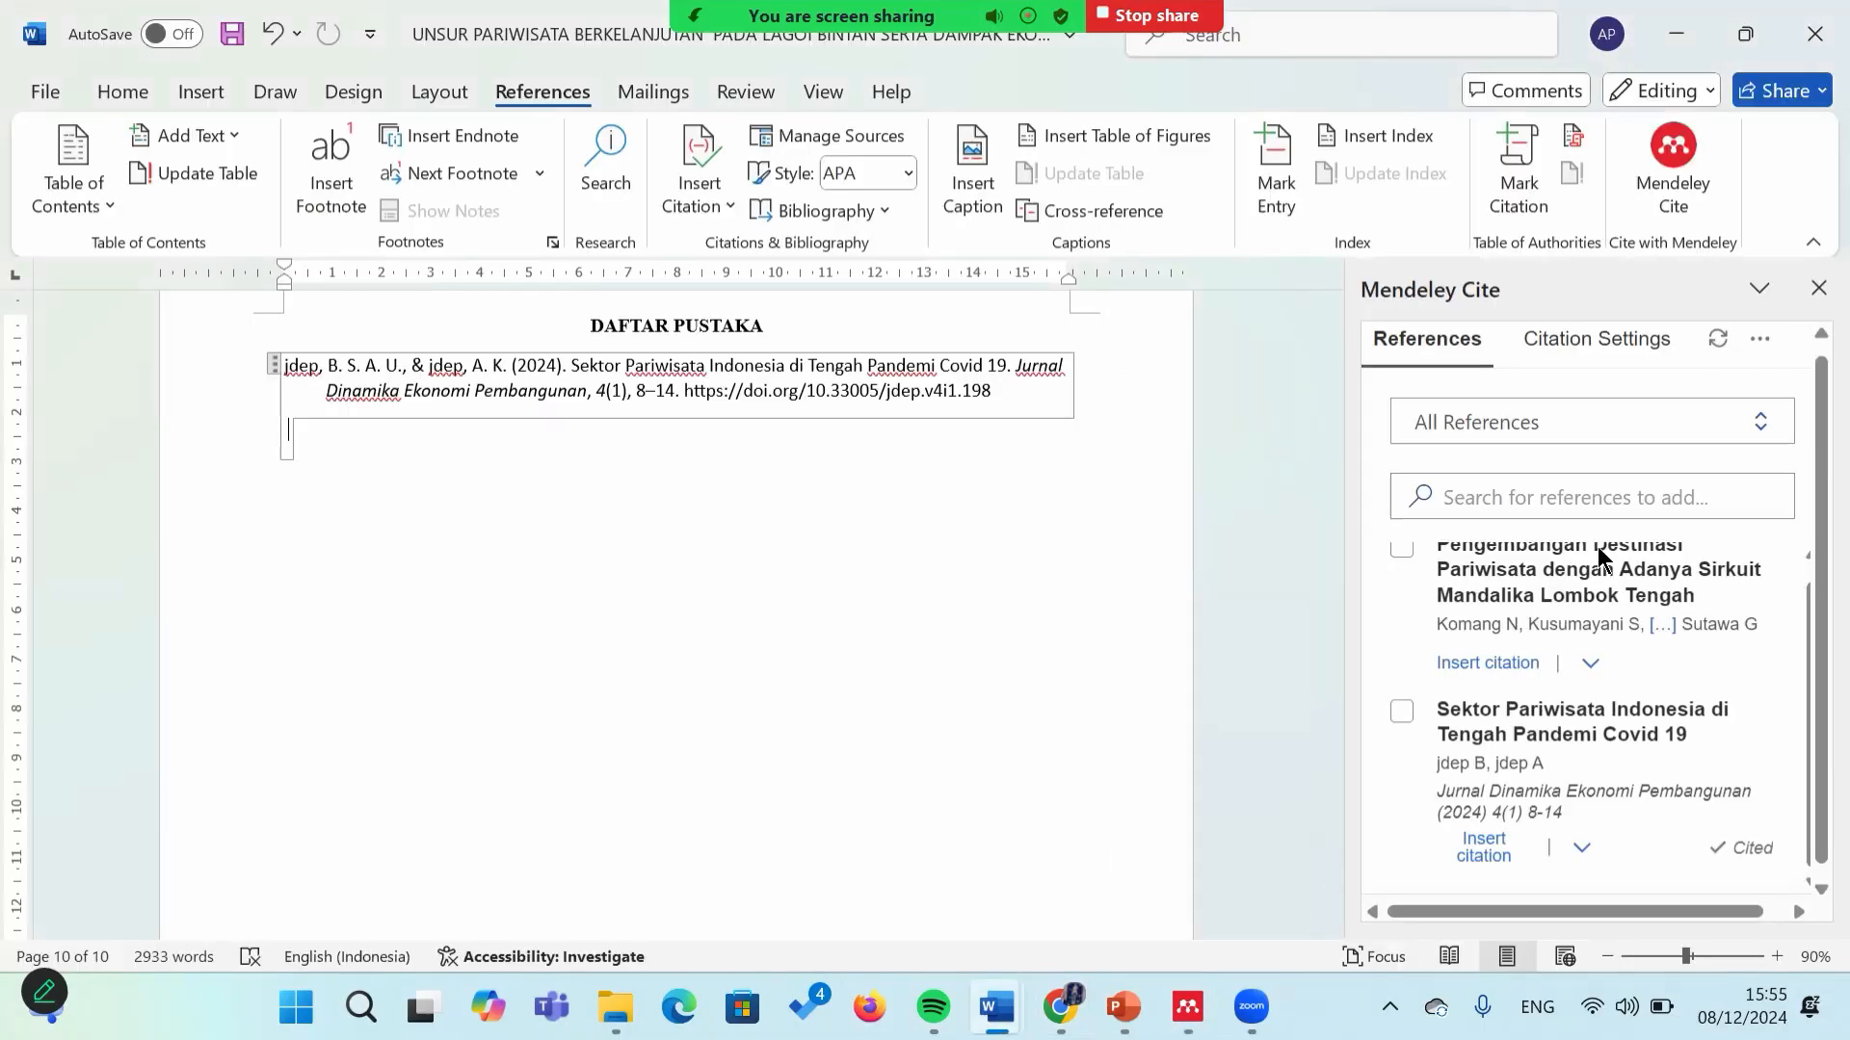
drag(1805, 642, 1803, 718)
click(1816, 288)
drag(1803, 869, 1804, 582)
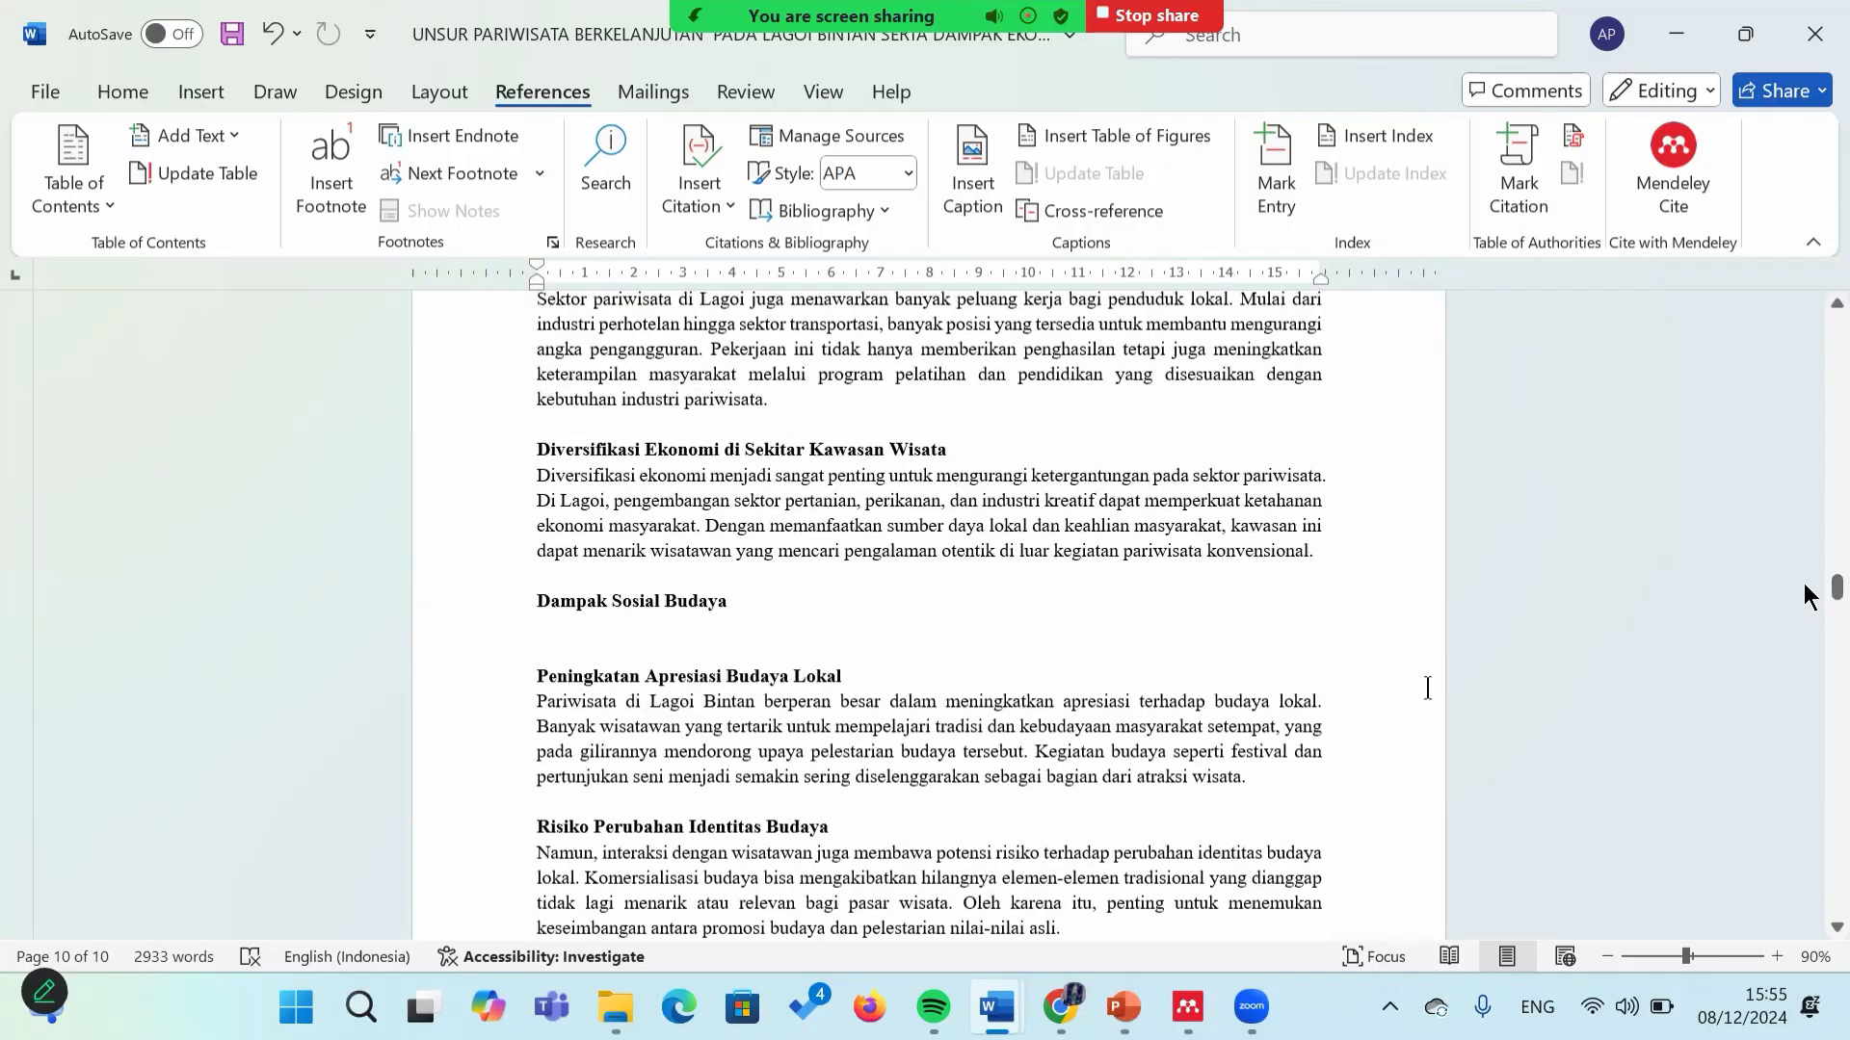
ctrl+scroll(1805, 593, down, 1)
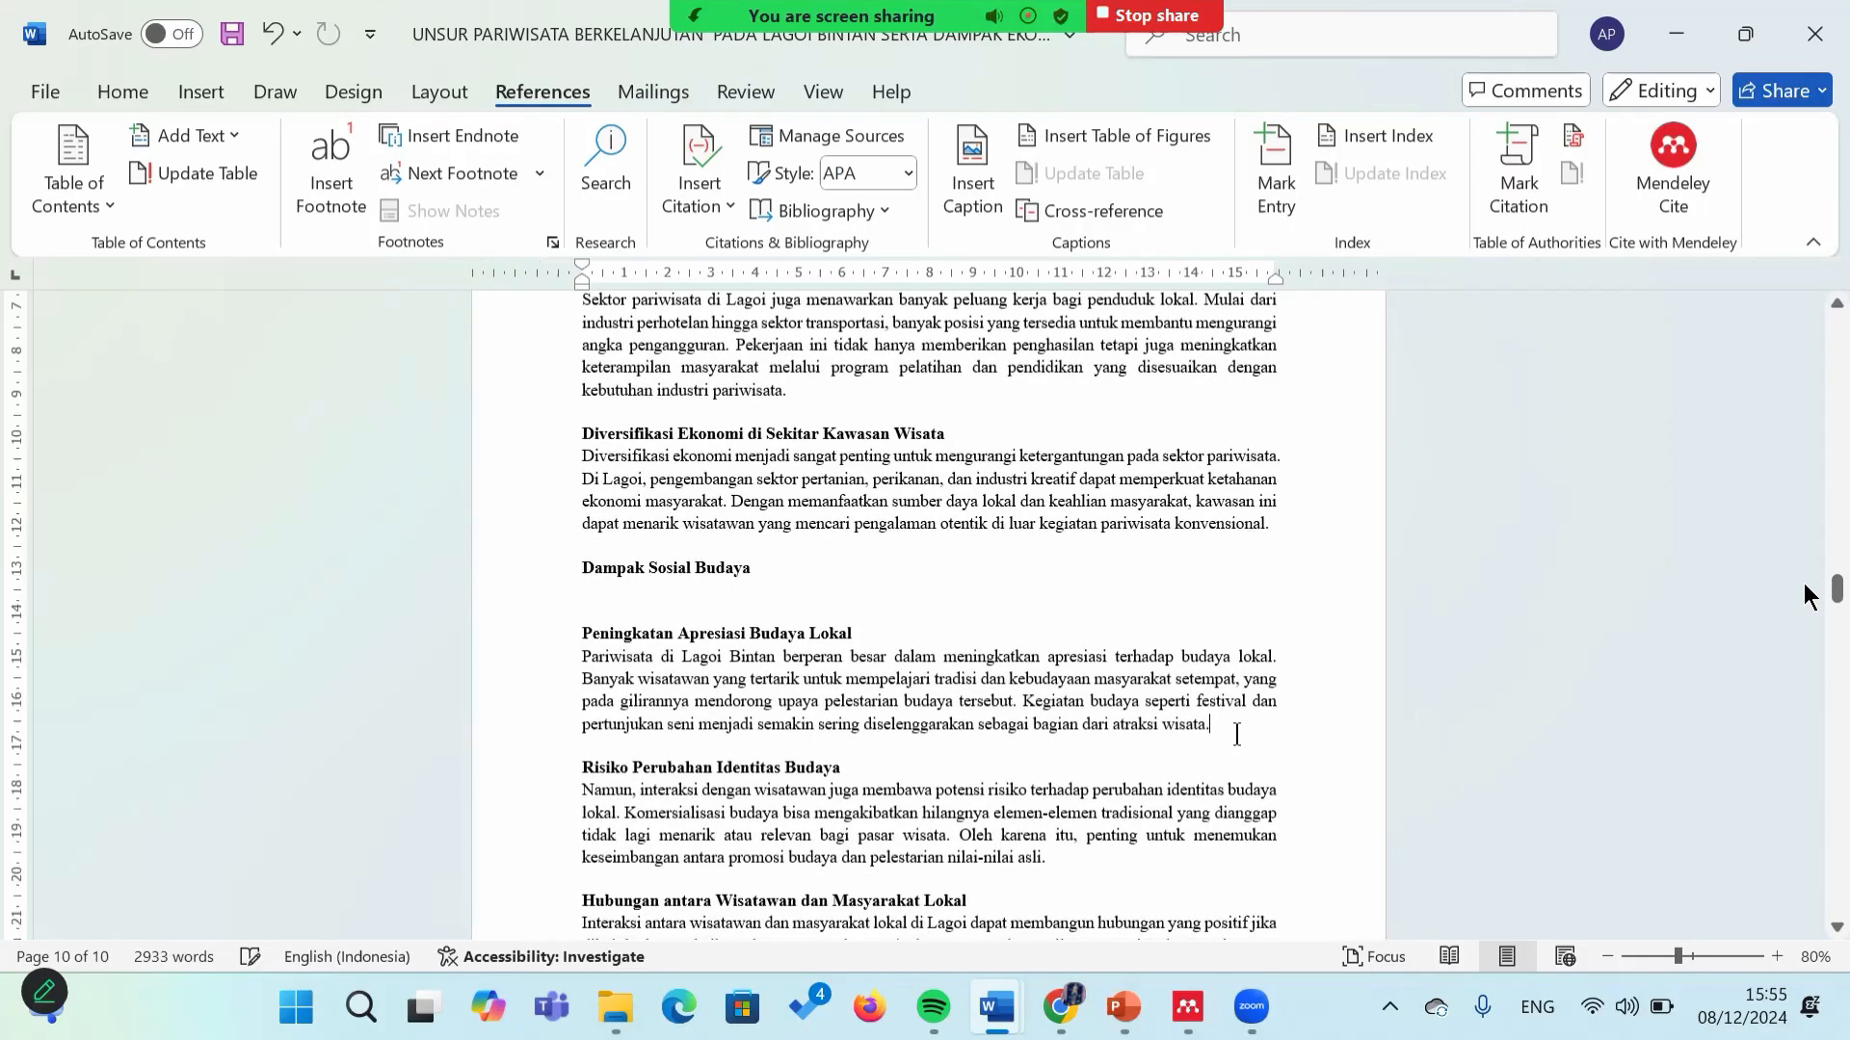
click(1654, 189)
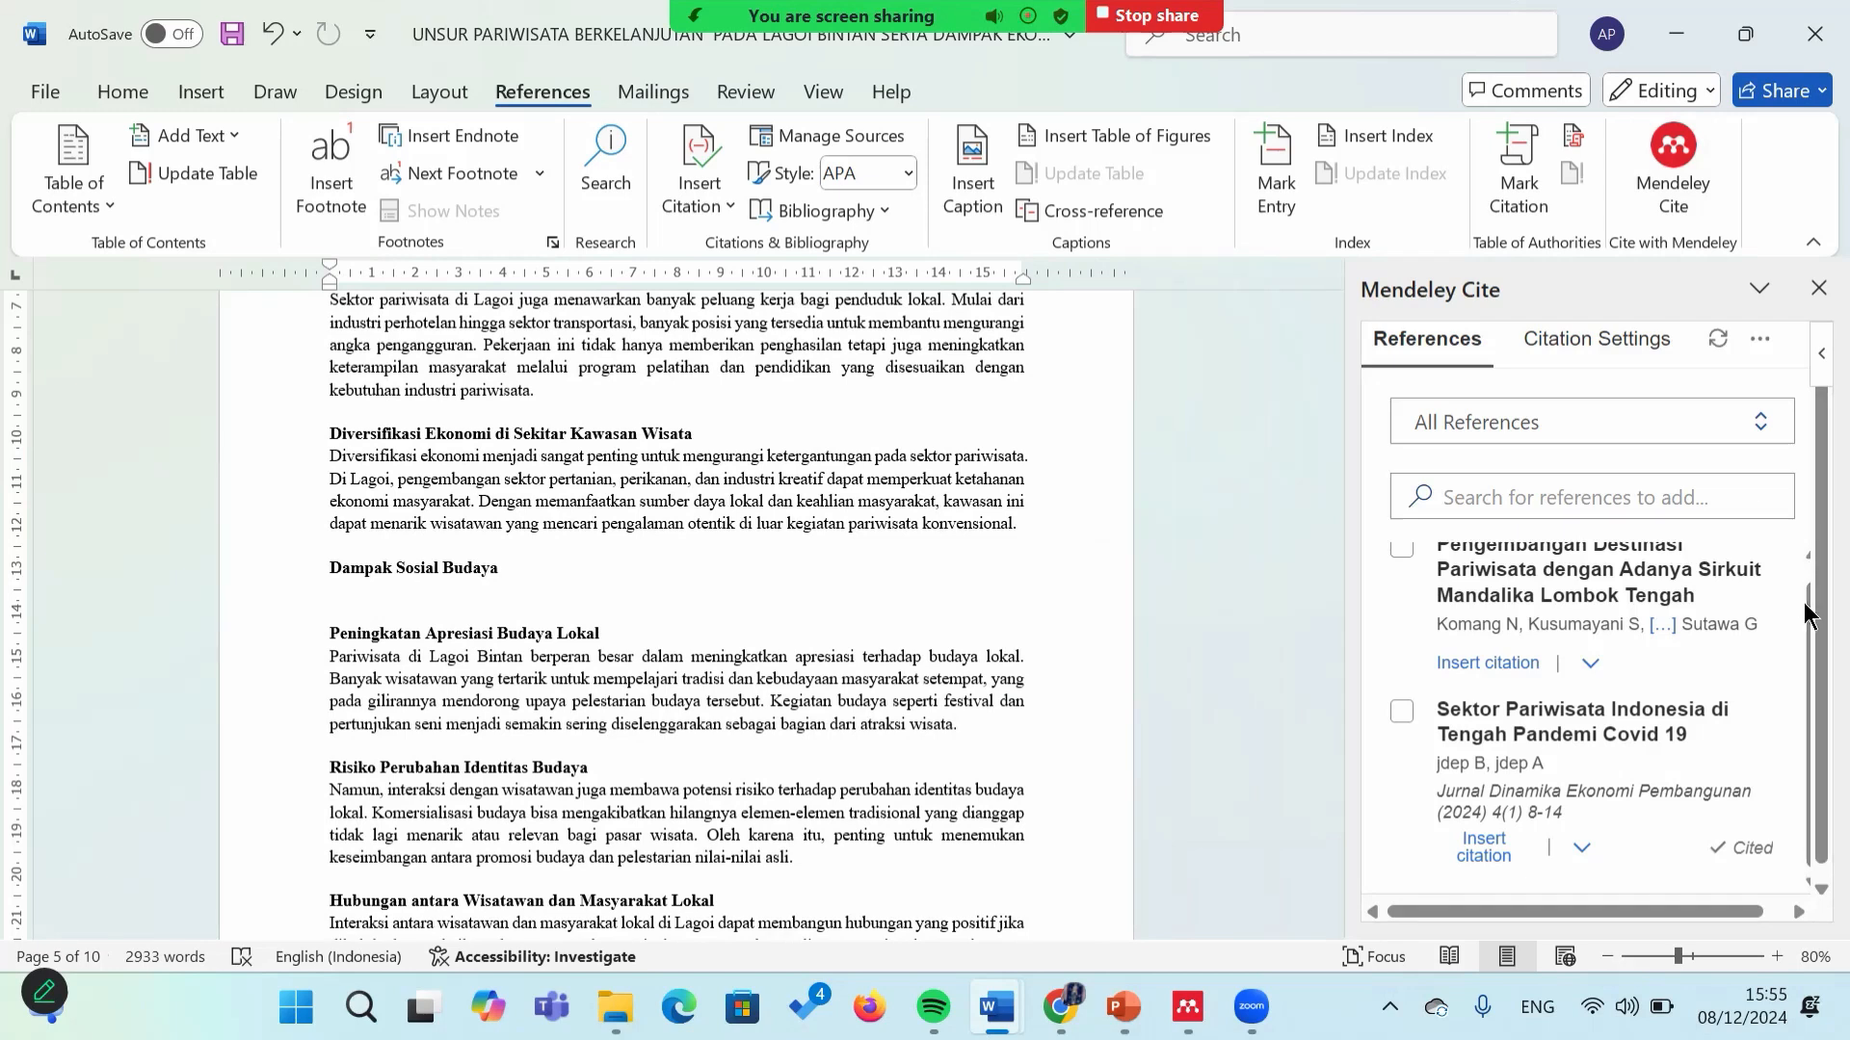
mouse_move(1803, 662)
mouse_down()
mouse_move(1804, 598)
mouse_move(1794, 673)
mouse_up()
click(1404, 550)
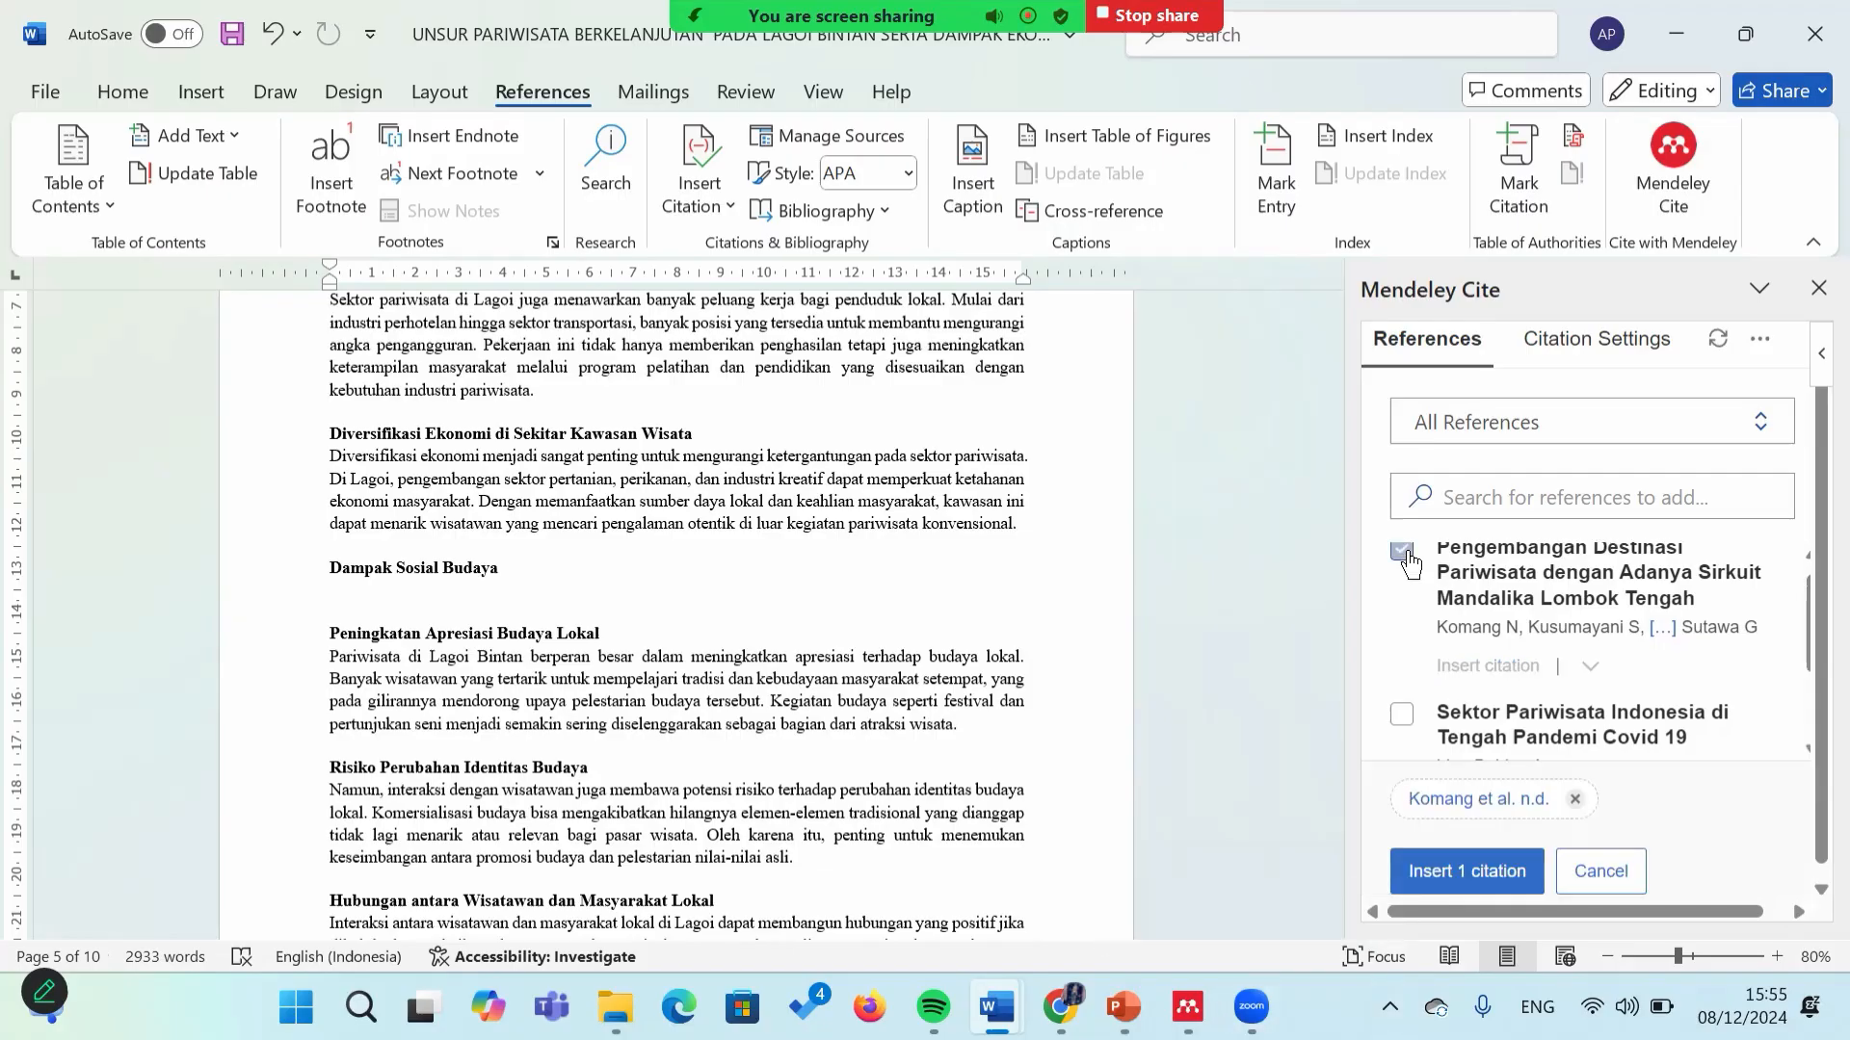
click(1496, 881)
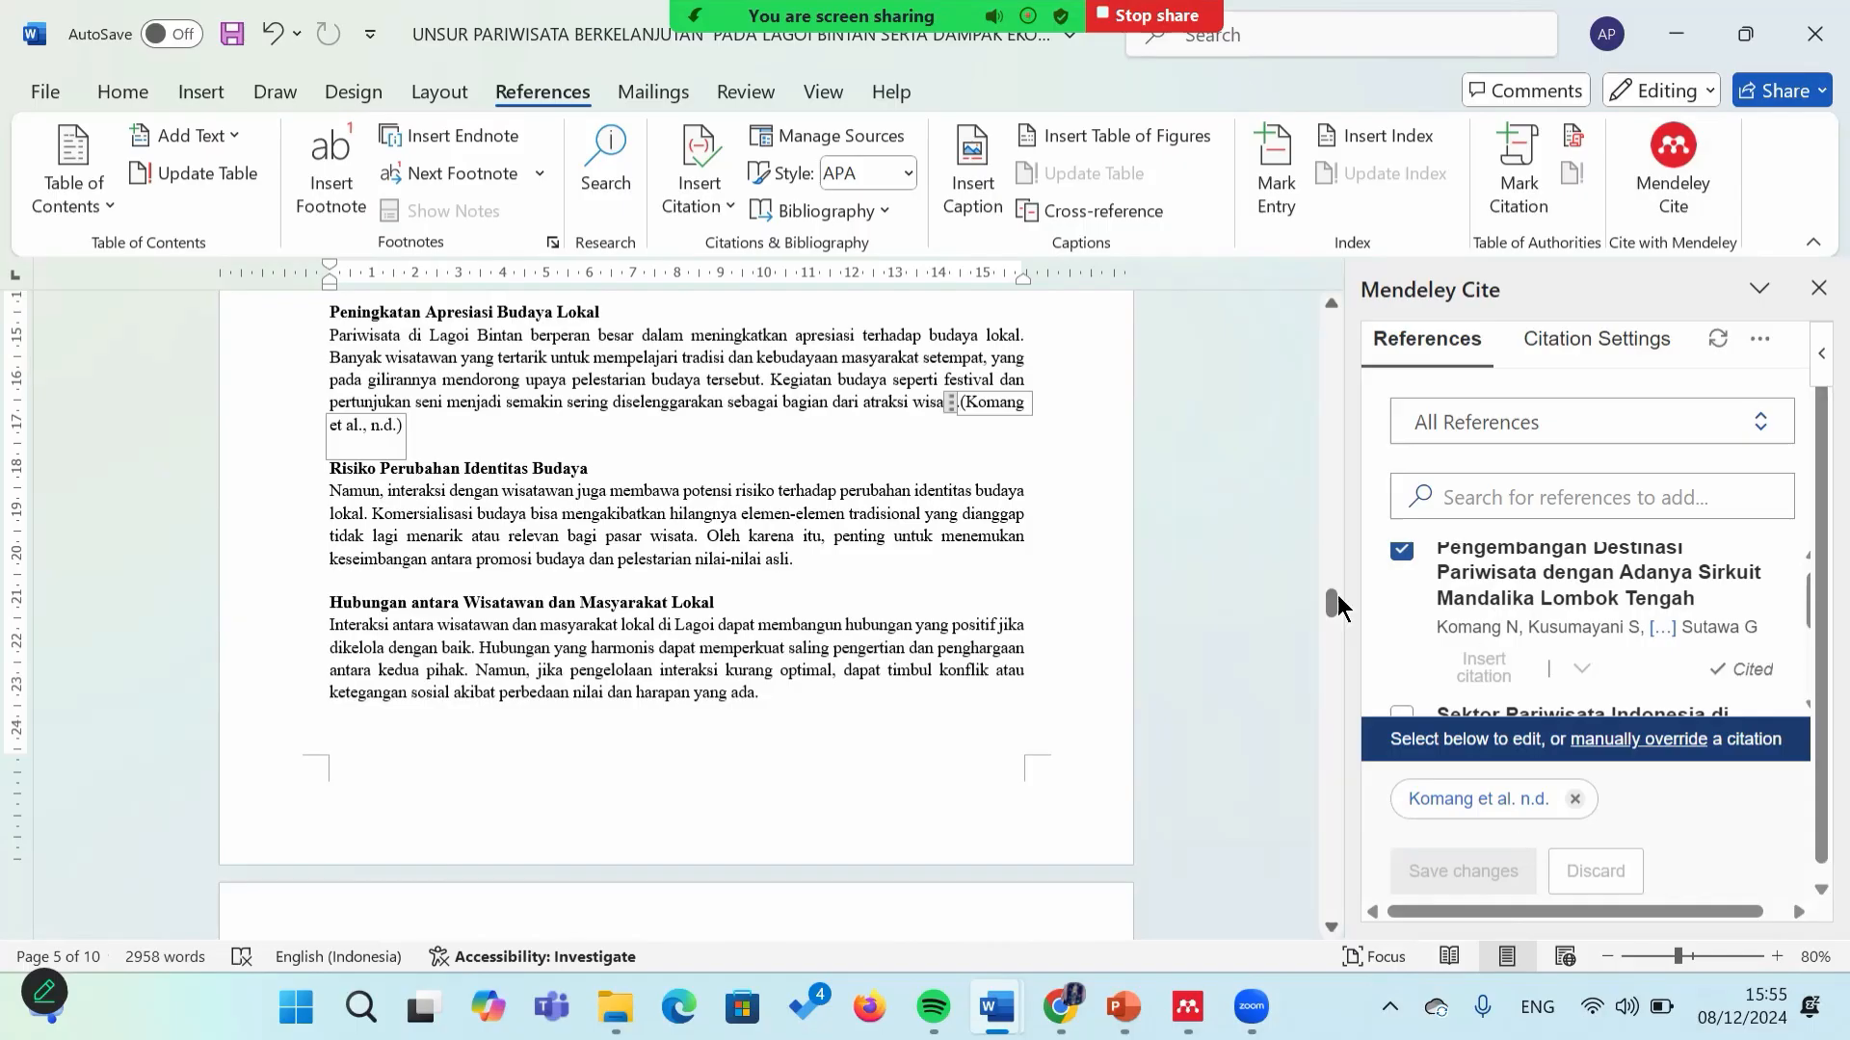
Step: Check the bibliography under "DAFTAR PUSTAKA" for the newly cited reference and close Mendeley Cite
drag(1337, 593, 1293, 852)
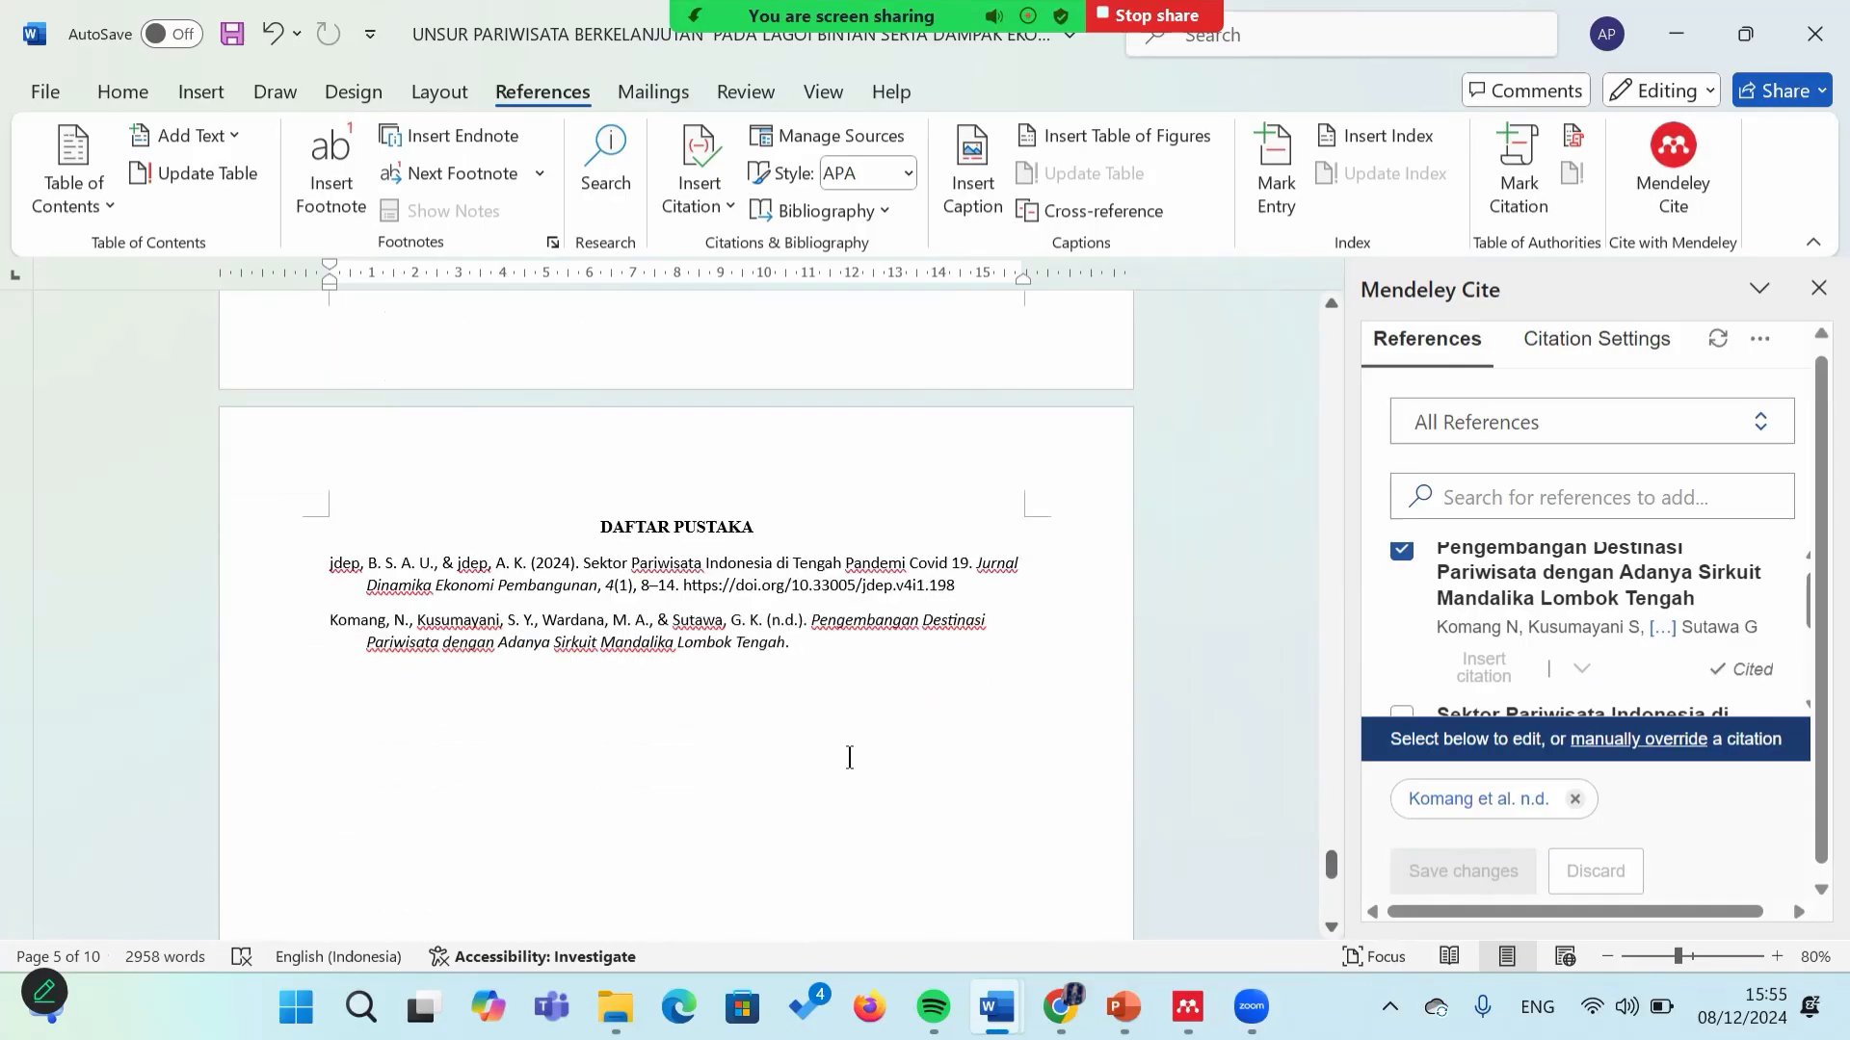
click(850, 723)
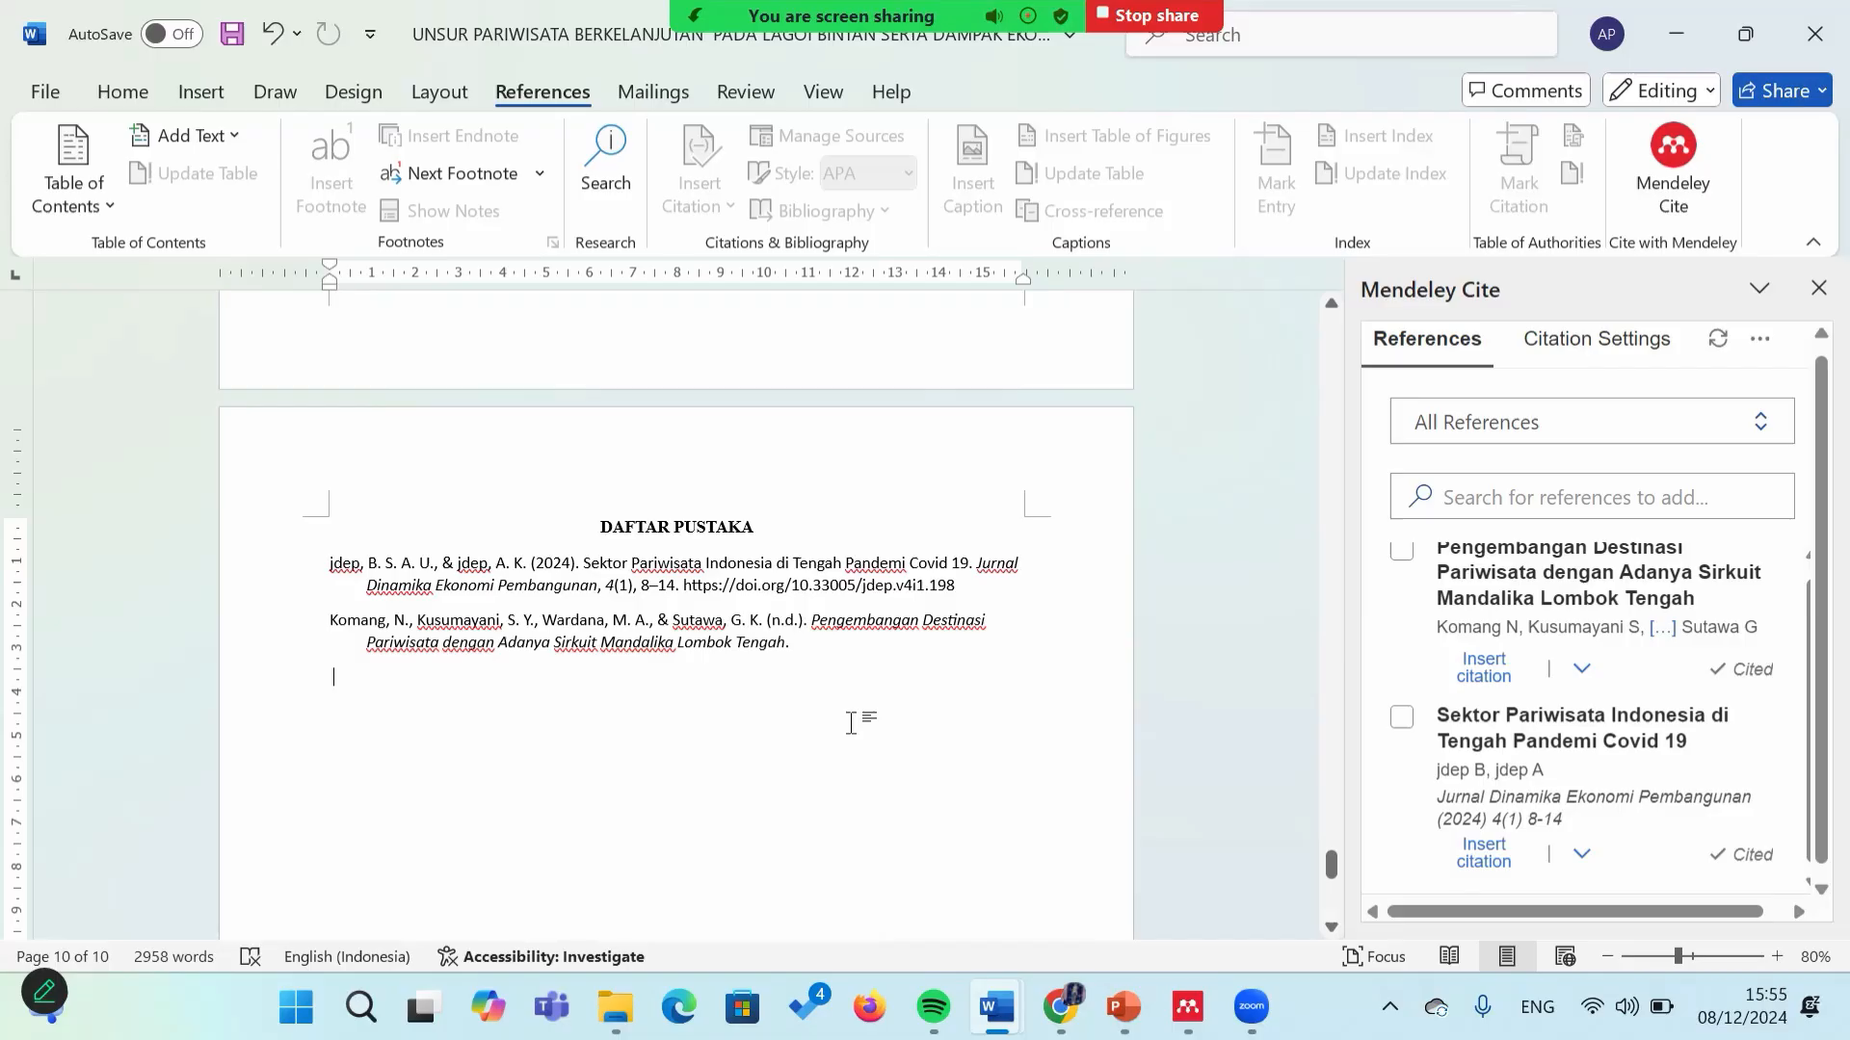
click(1815, 289)
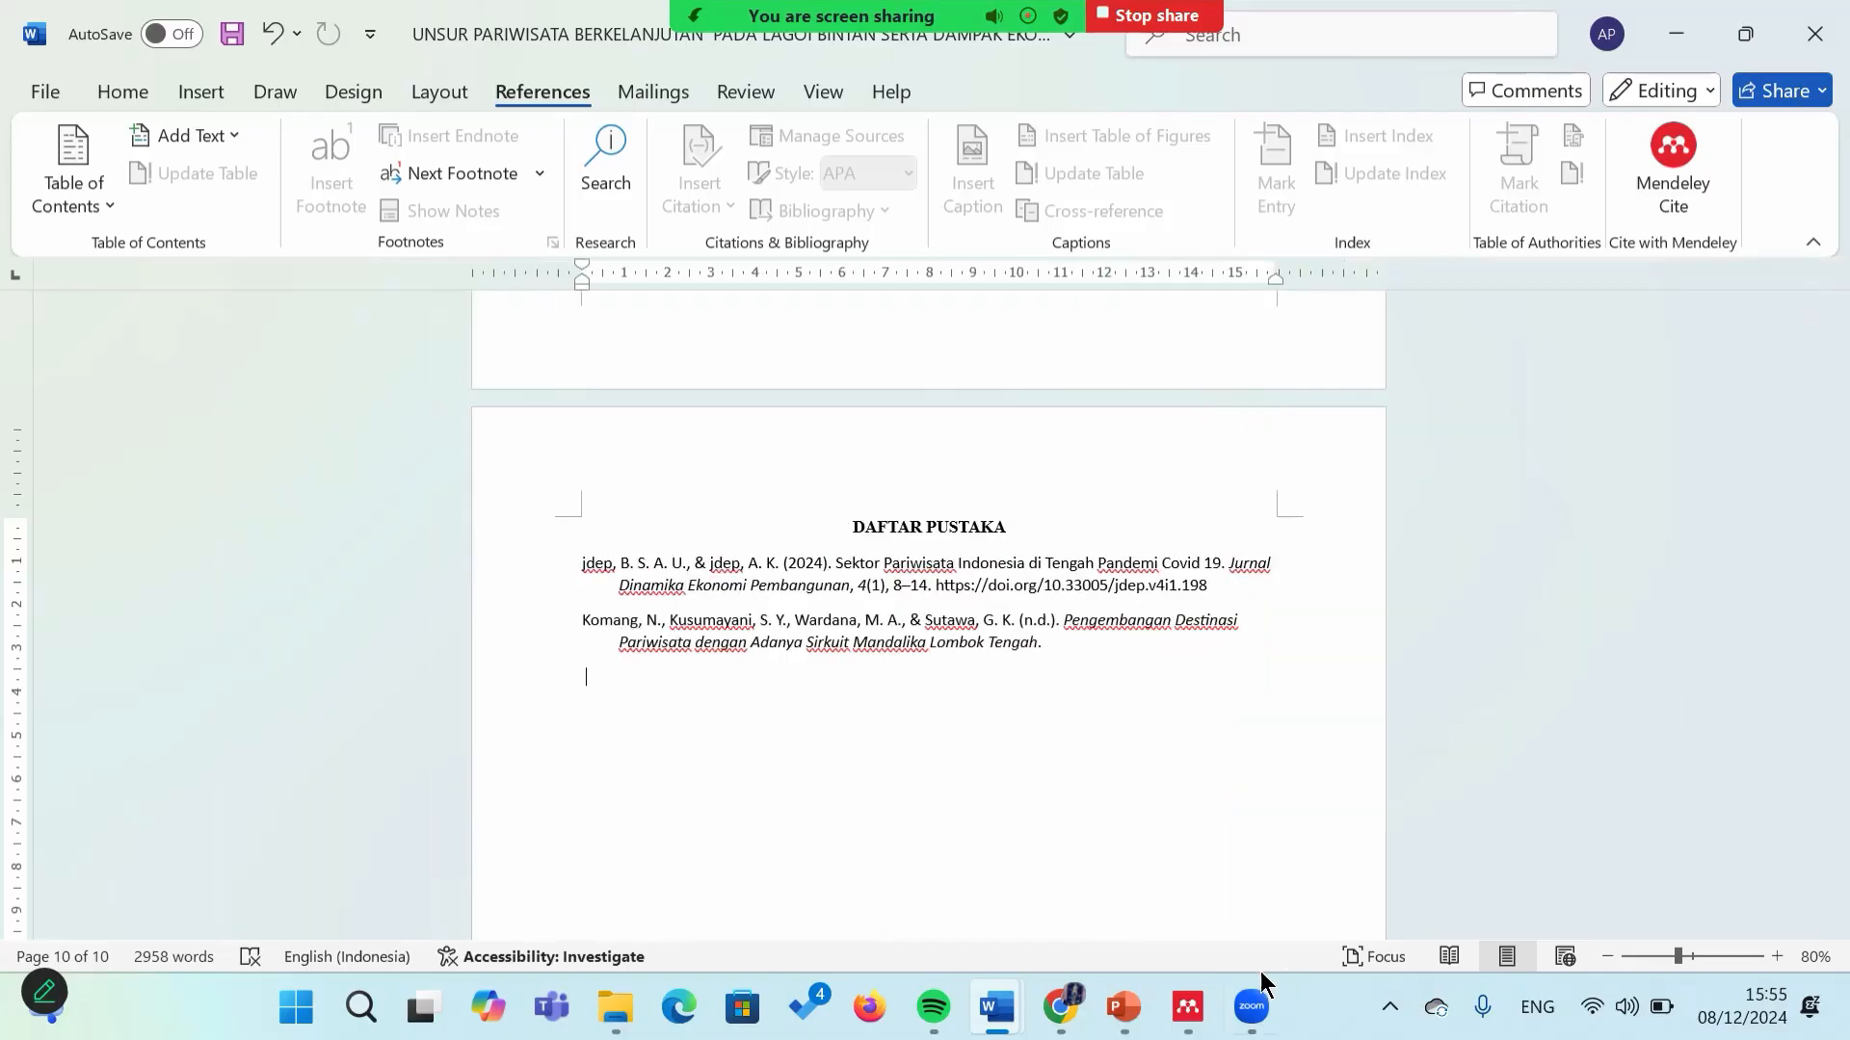
mouse_move(1251, 1003)
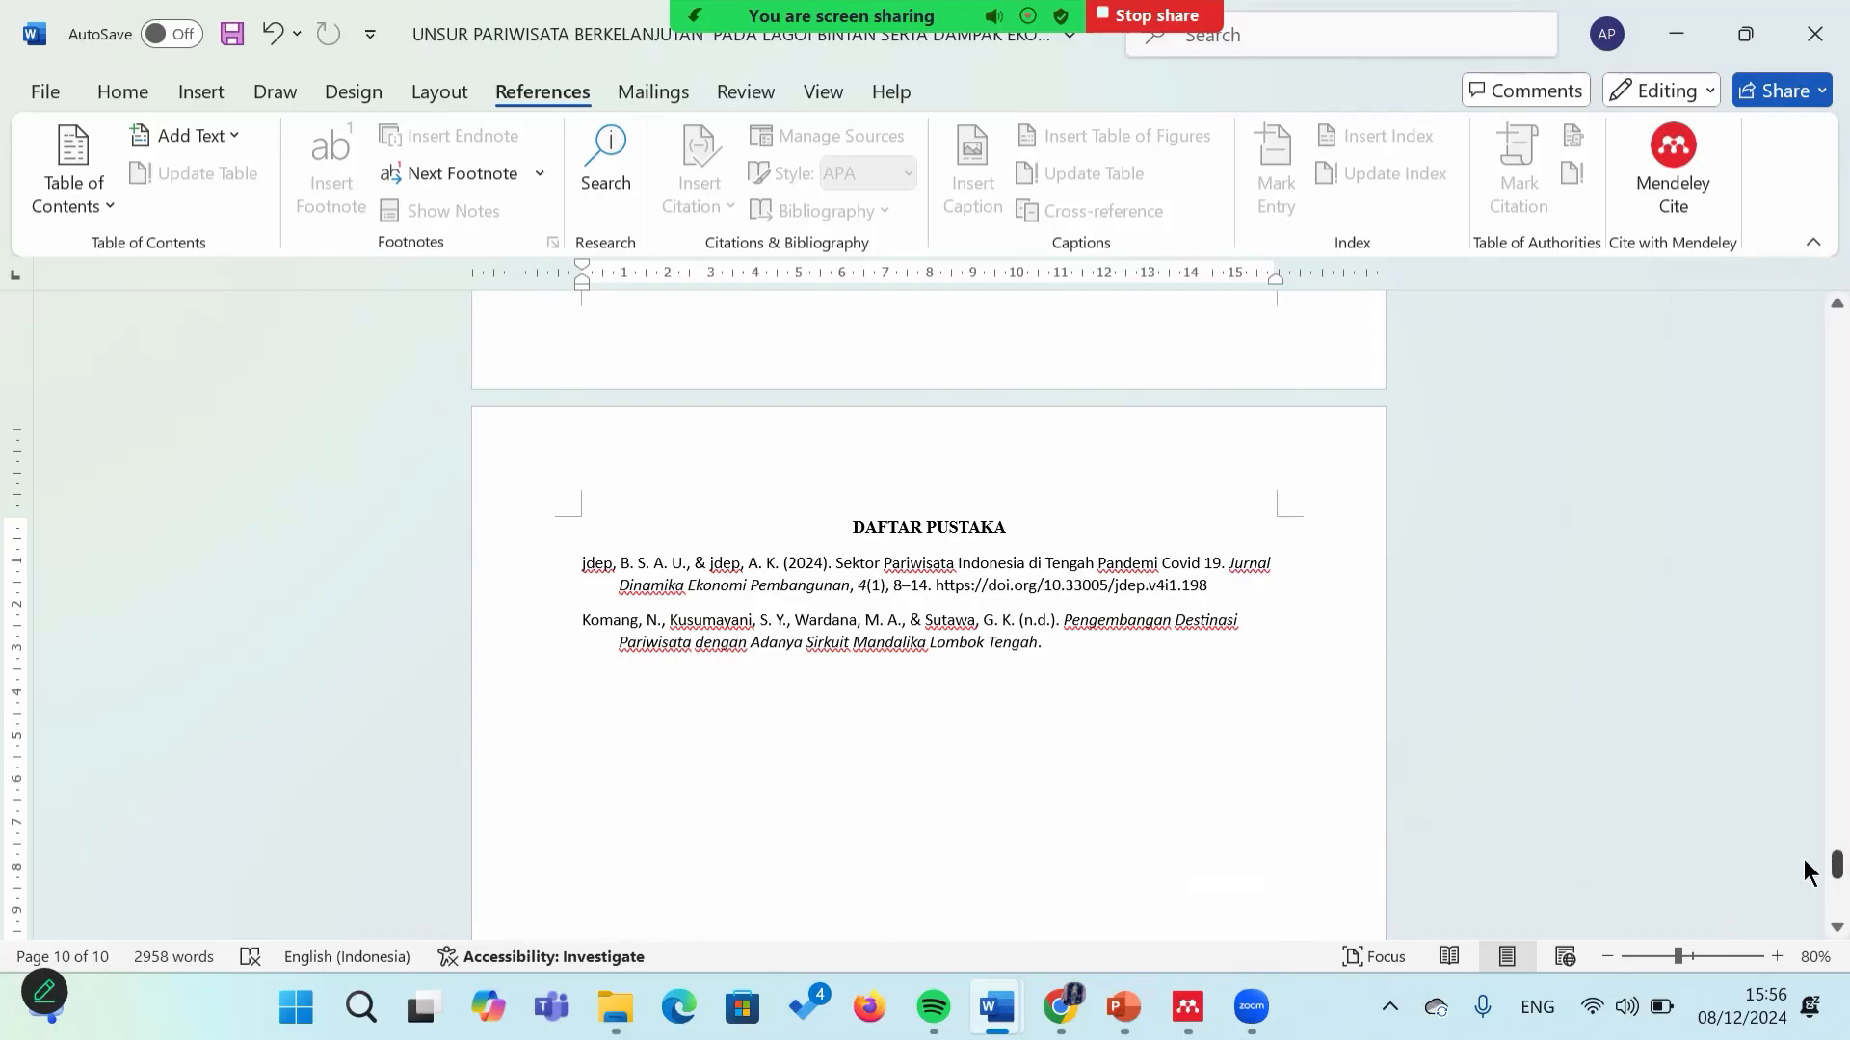
click(1250, 1006)
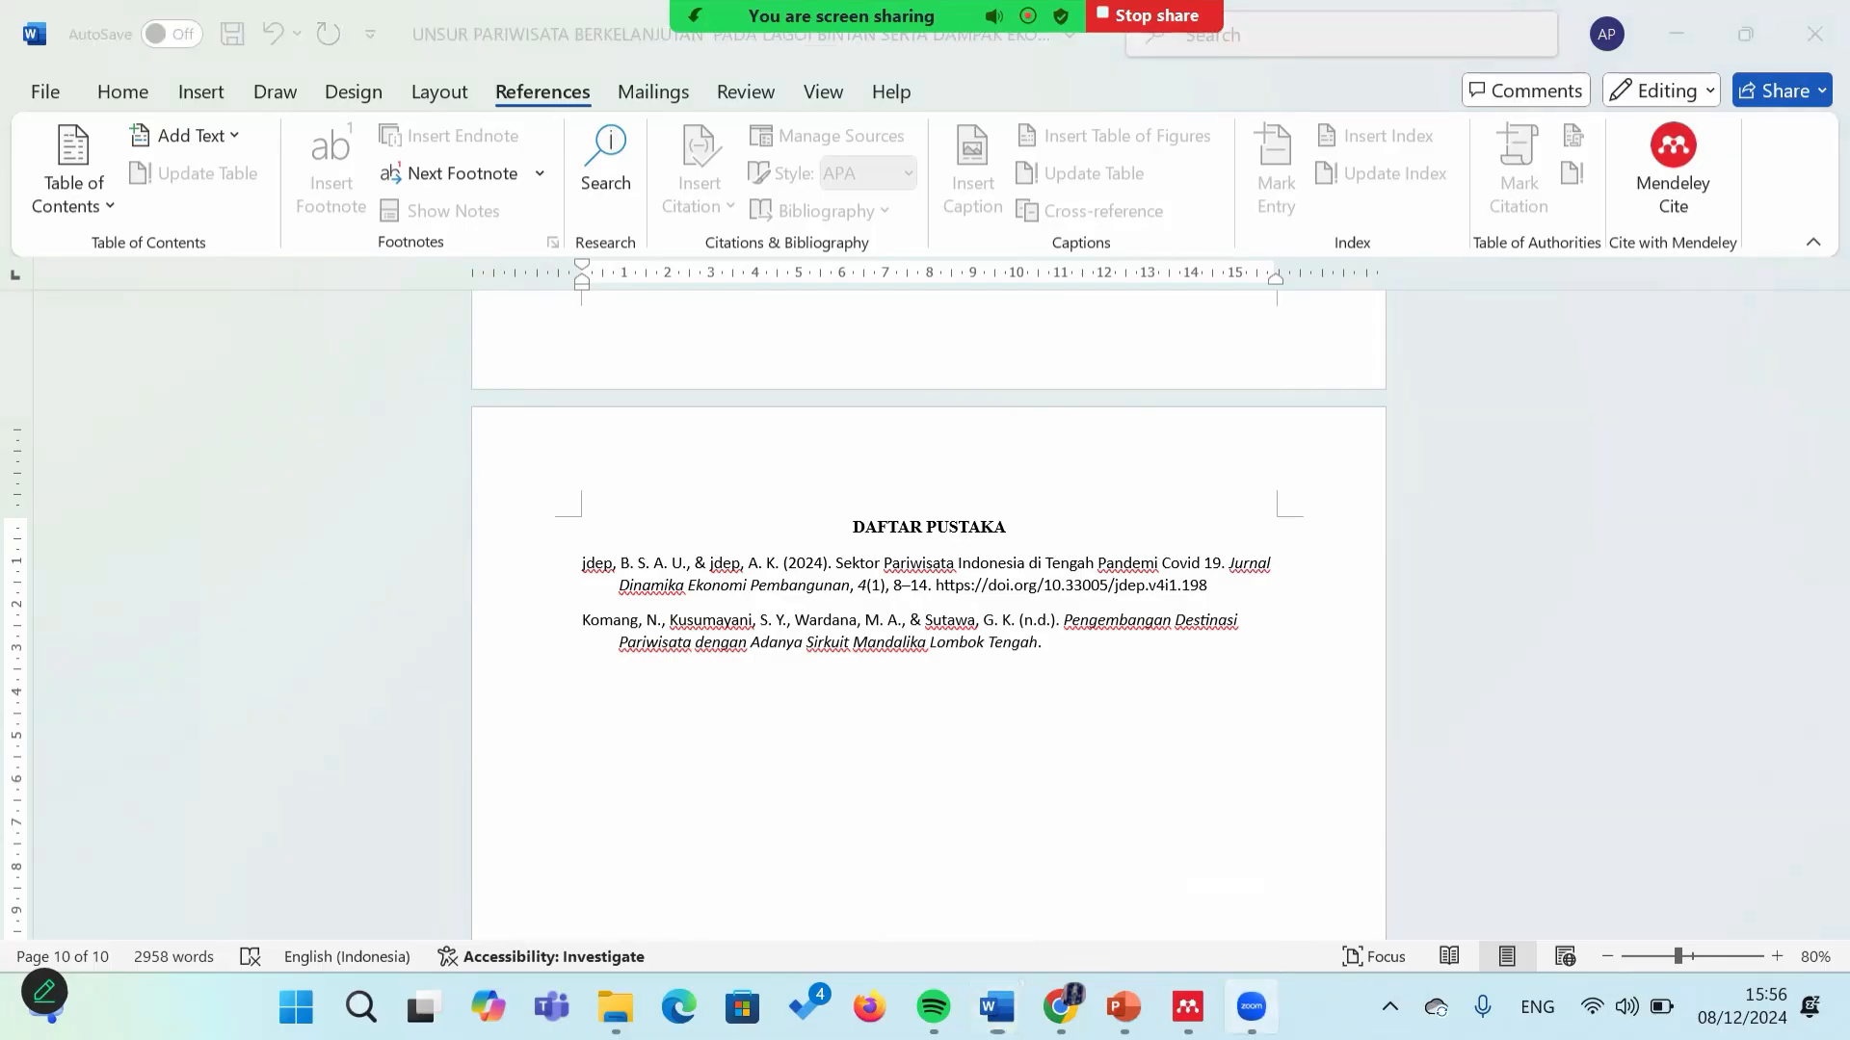